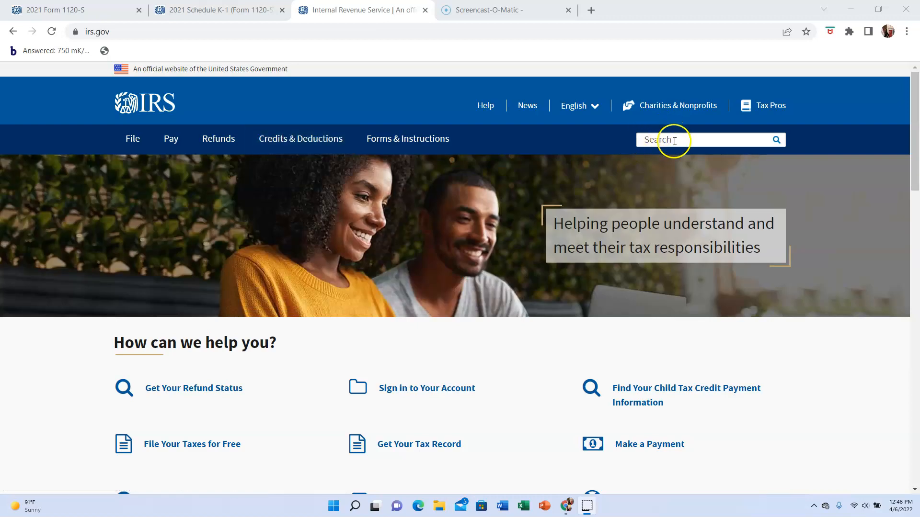
- Search the IRS website for form 1120S and look through the matching results
click(674, 141)
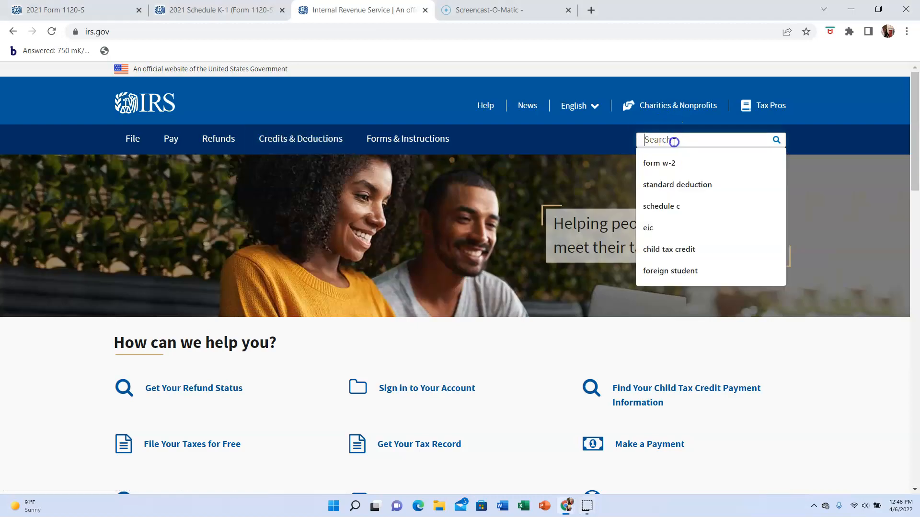
text(form)
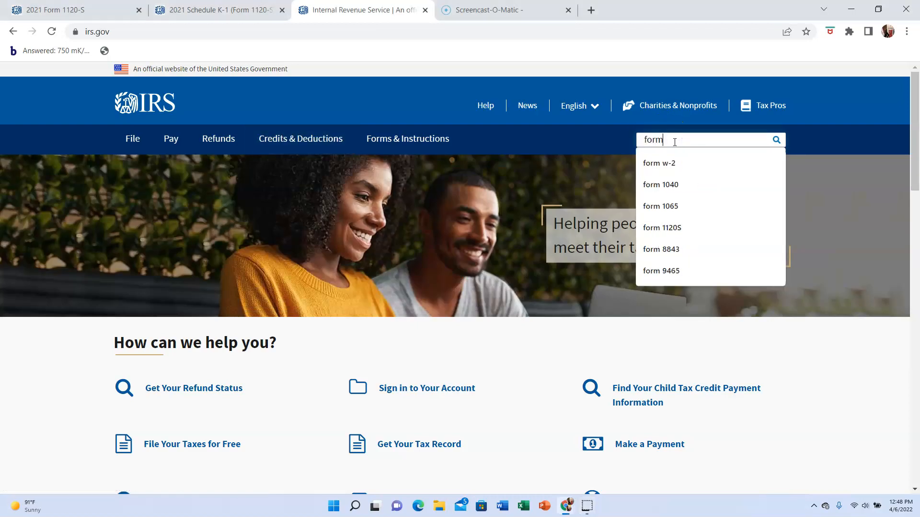
text( 11)
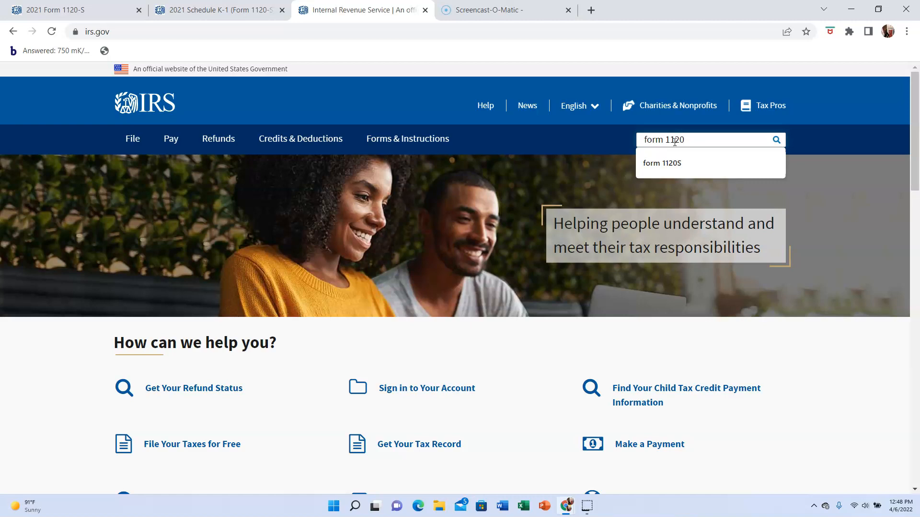
text(20)
click(662, 163)
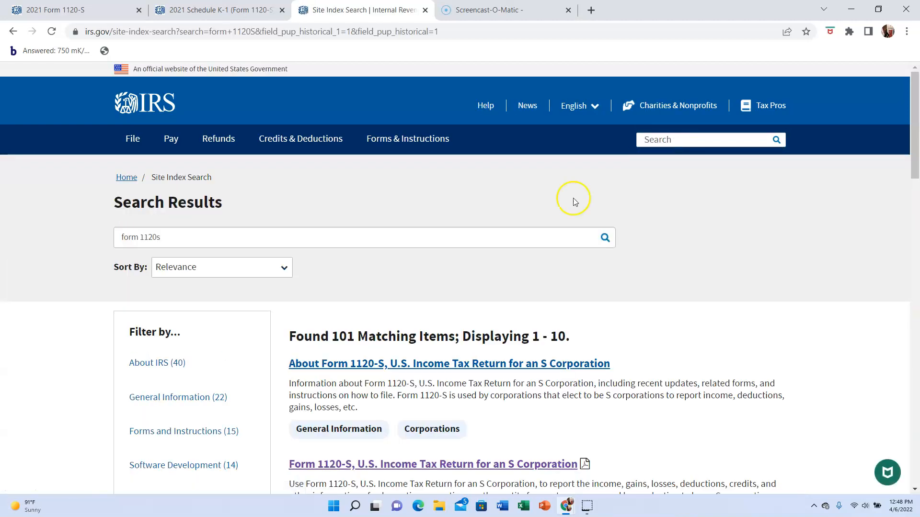
scroll(705, 239, down, 5)
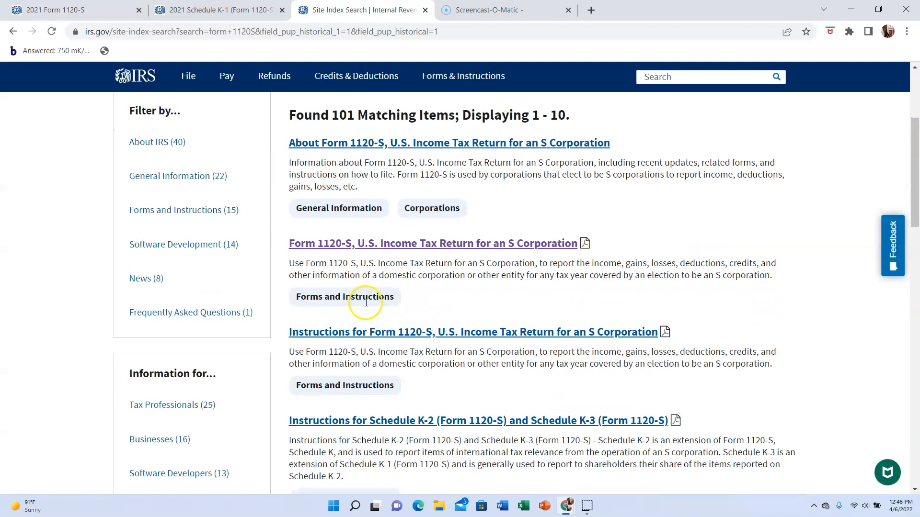
scroll(433, 246, up, 2)
- View the already open 2021 Form 1120-S and its Schedule K-1, ending on Form 1120-S
mouse_move(202, 94)
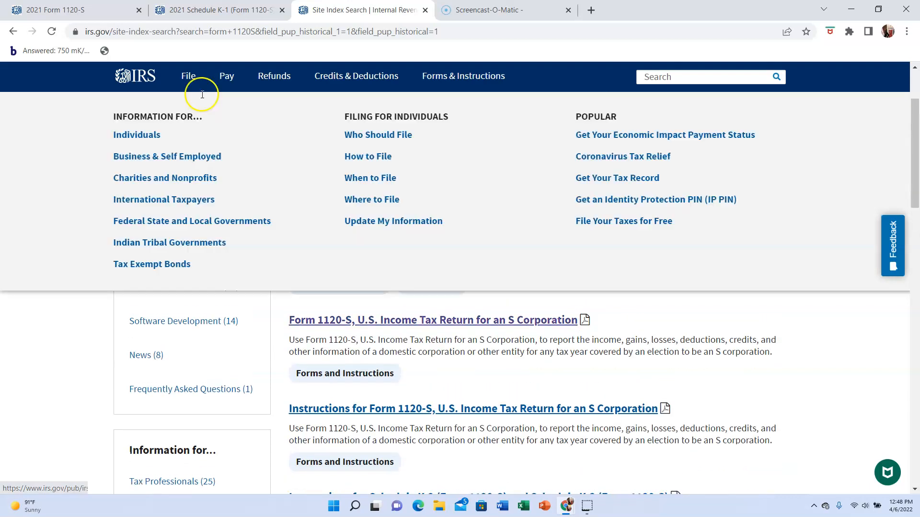
click(100, 13)
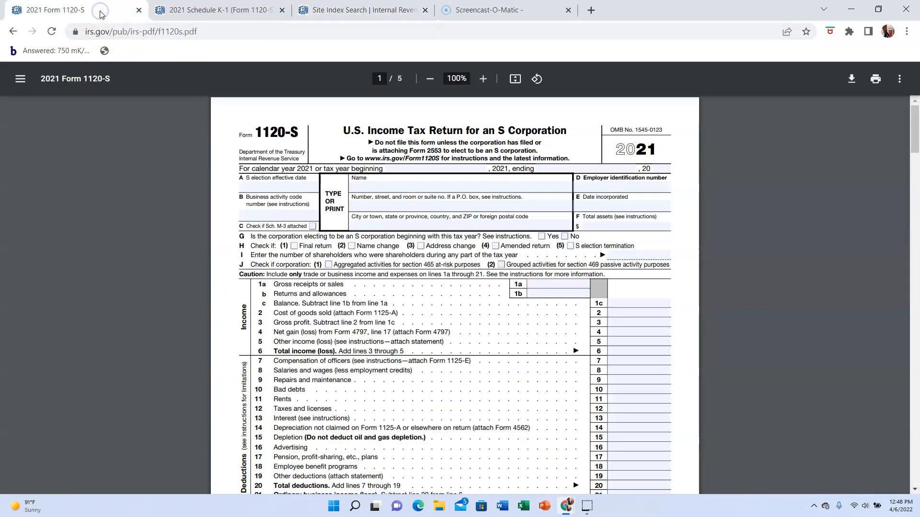
click(219, 10)
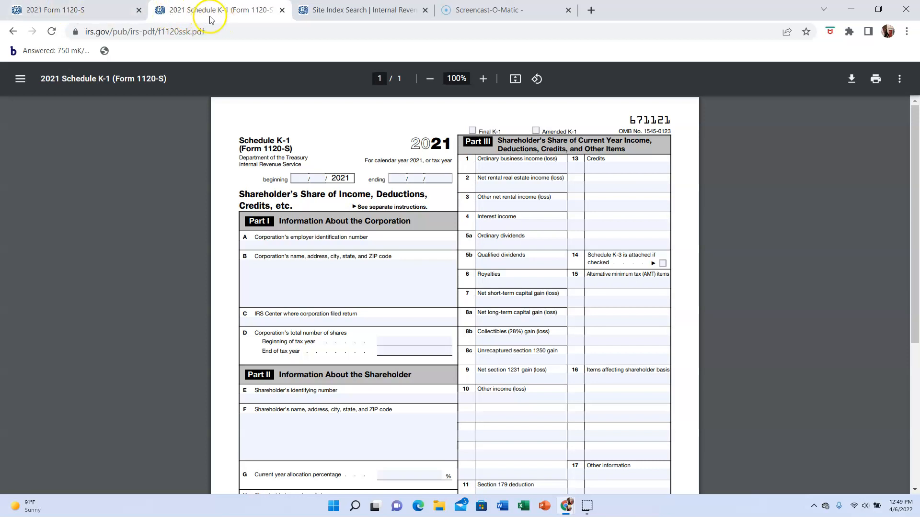
click(93, 11)
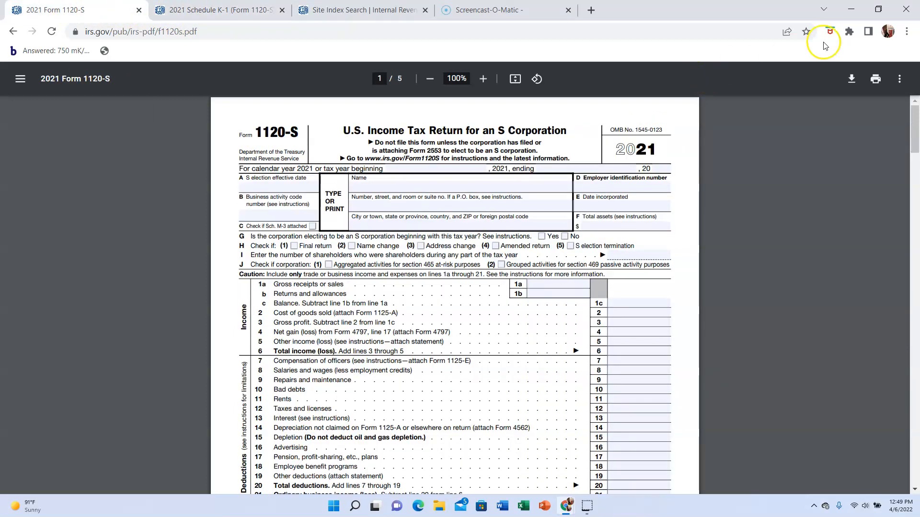
- Resize the Form 1120-S window to half the screen and place it on the right, over the e-textbook
mouse_move(879, 15)
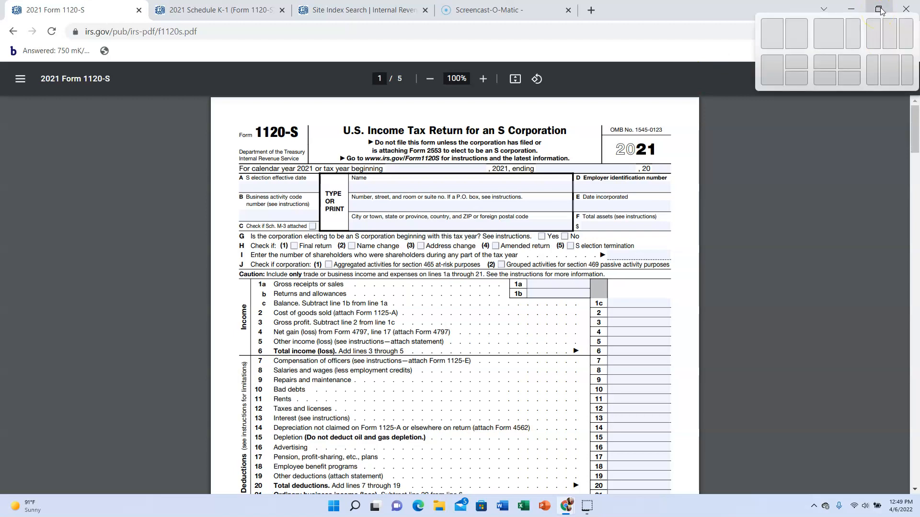
click(786, 46)
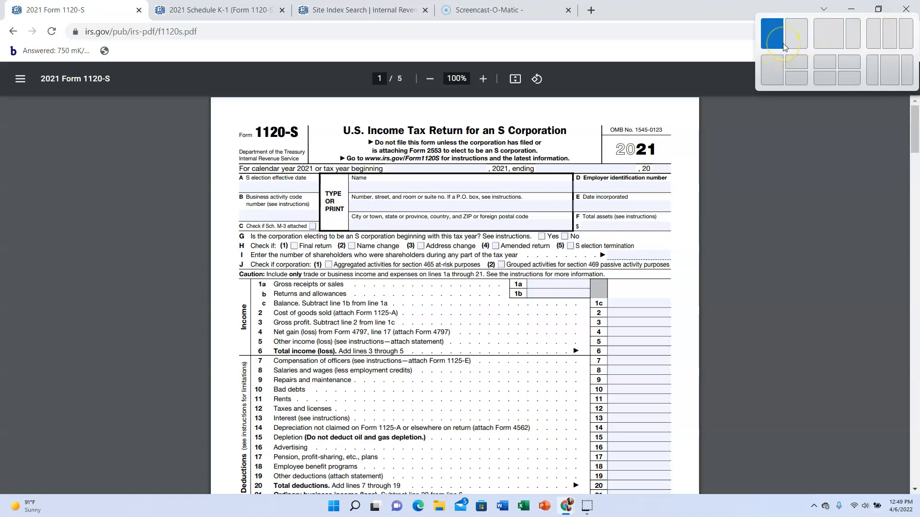
click(772, 36)
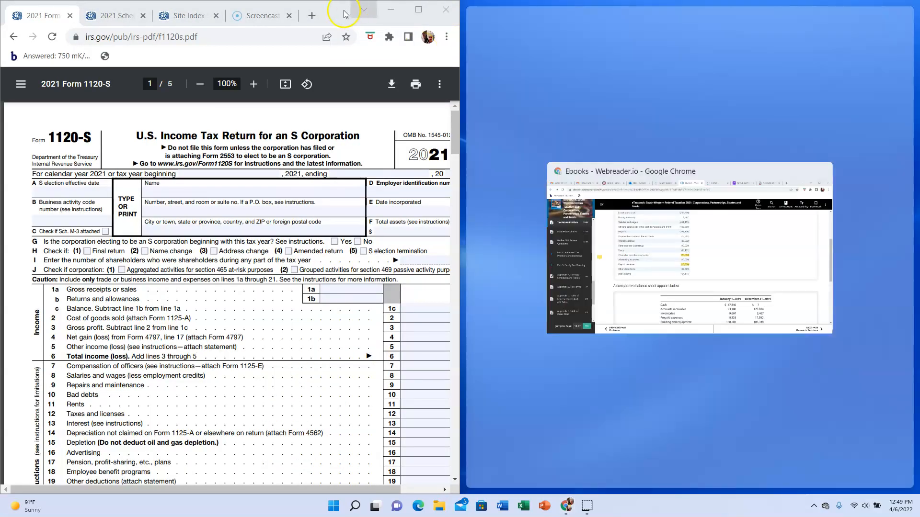
drag(334, 14, 767, 17)
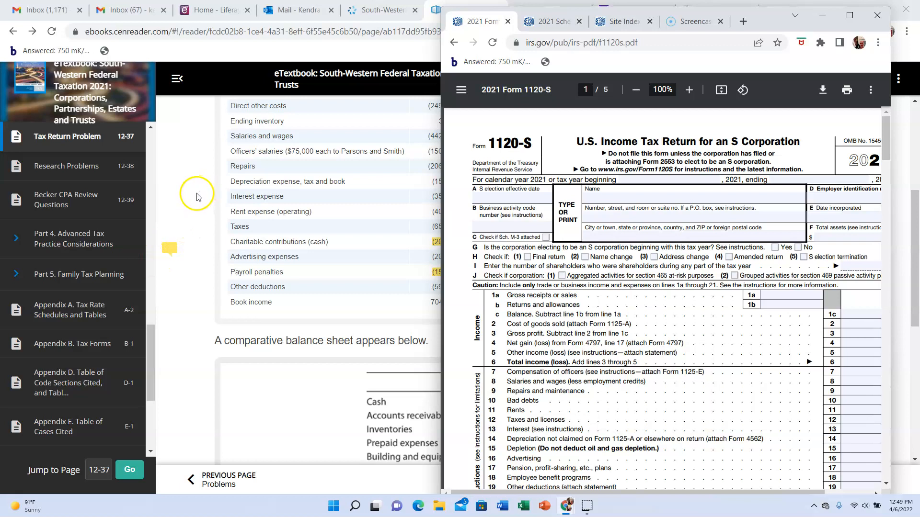
- Hide the e-textbook's table of contents, and reposition and widen the Form 1120-S window so the form's full width fits
click(176, 79)
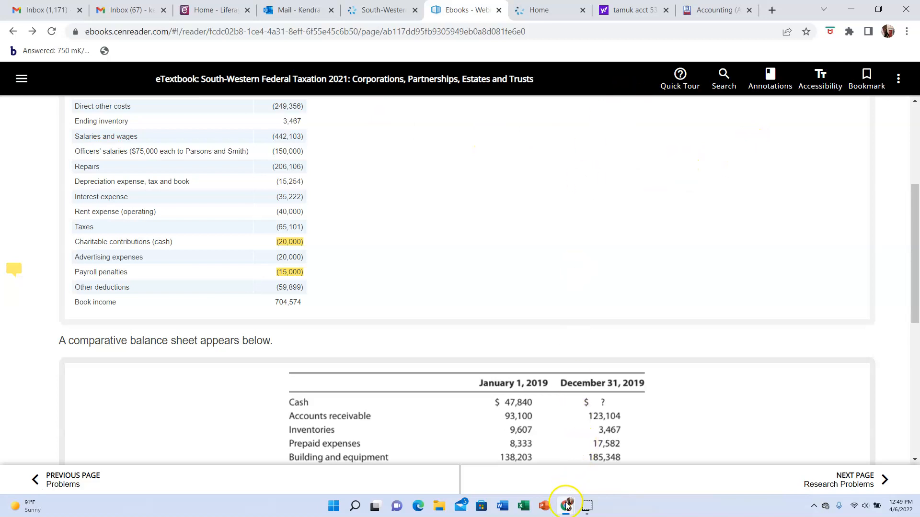
mouse_move(567, 506)
click(604, 467)
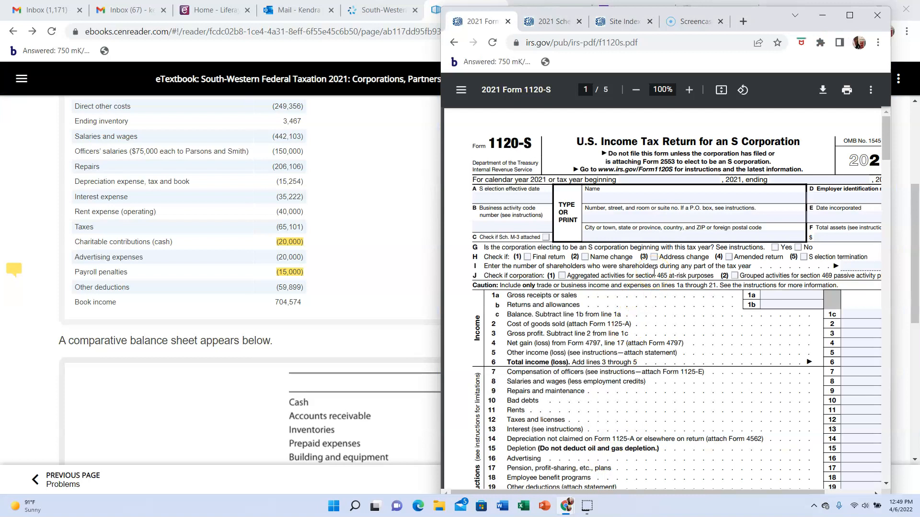
drag(766, 24, 730, 20)
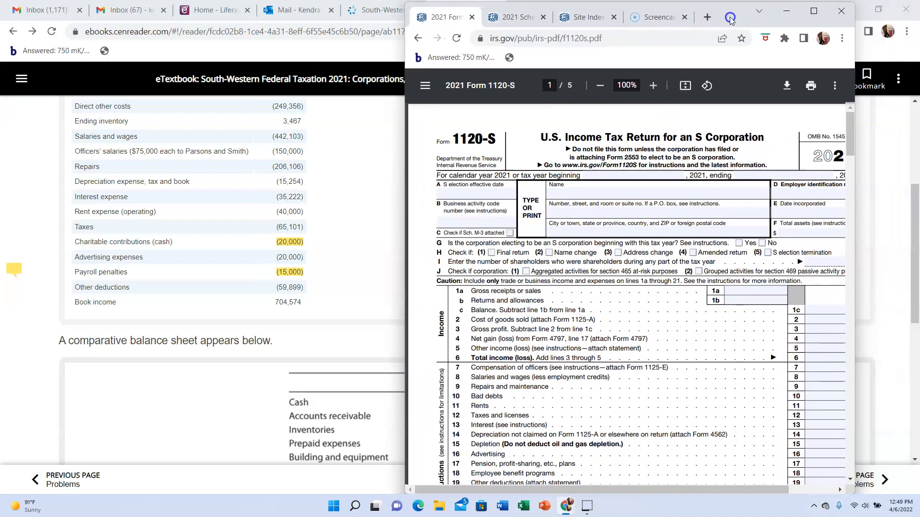
drag(855, 245, 886, 244)
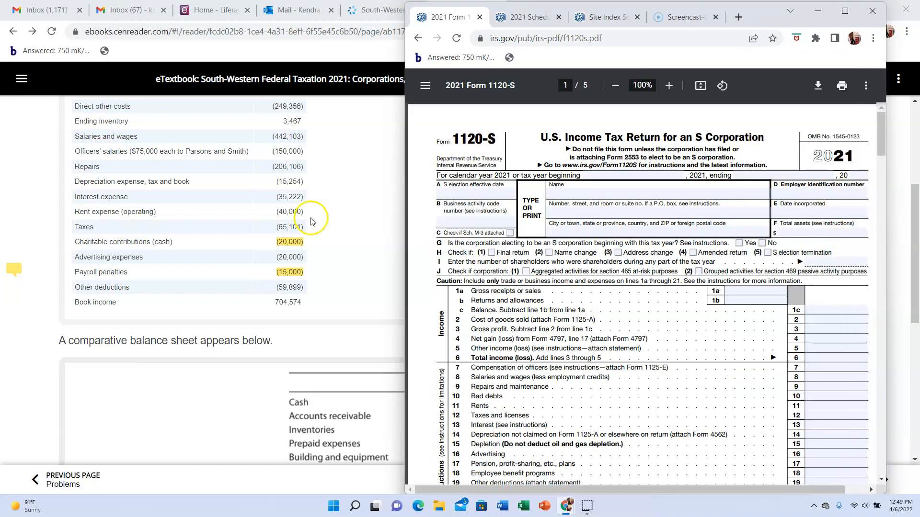
- Reduce the e-textbook window to half the screen, with the Form 1120-S window in front beside it
click(337, 221)
scroll(338, 223, up, 2)
scroll(339, 223, down, 1)
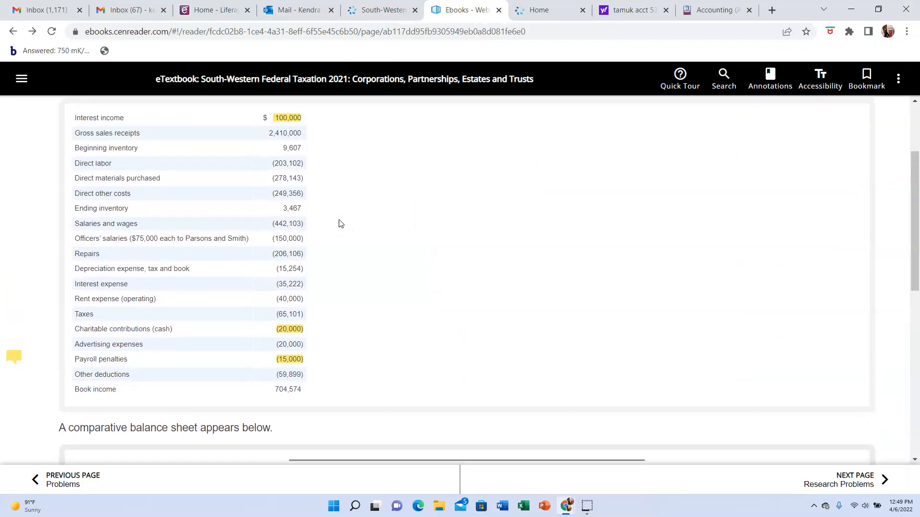
click(878, 9)
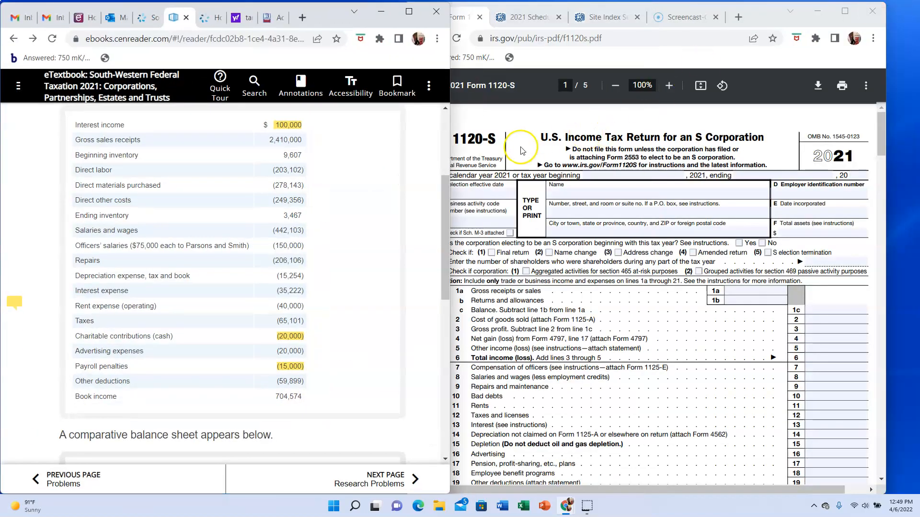
click(536, 121)
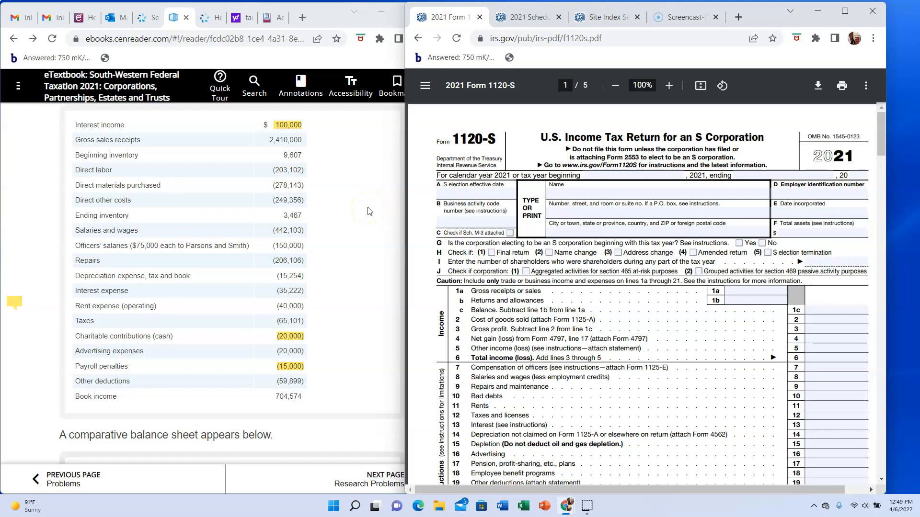
- Read the tax return problem, covering the company facts, income statement, comparative balance sheet, additional information and preparation instructions
scroll(369, 211, up, 3)
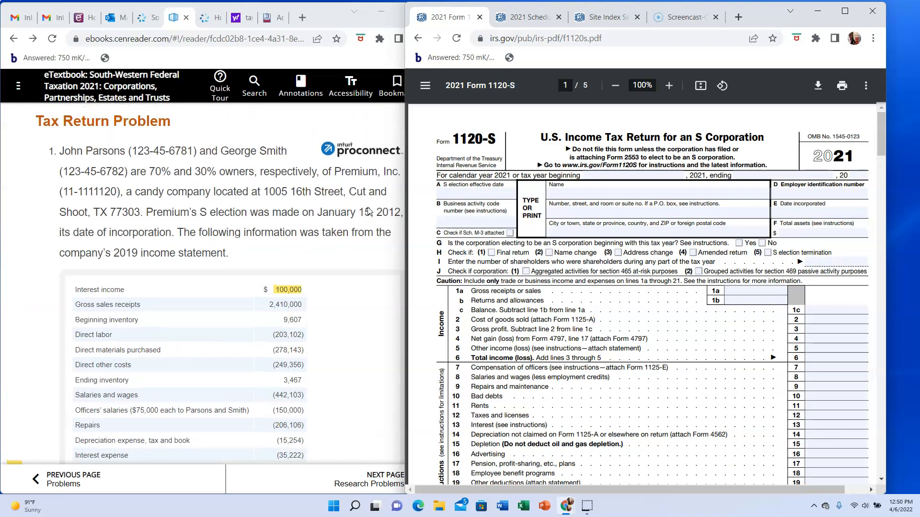
click(344, 283)
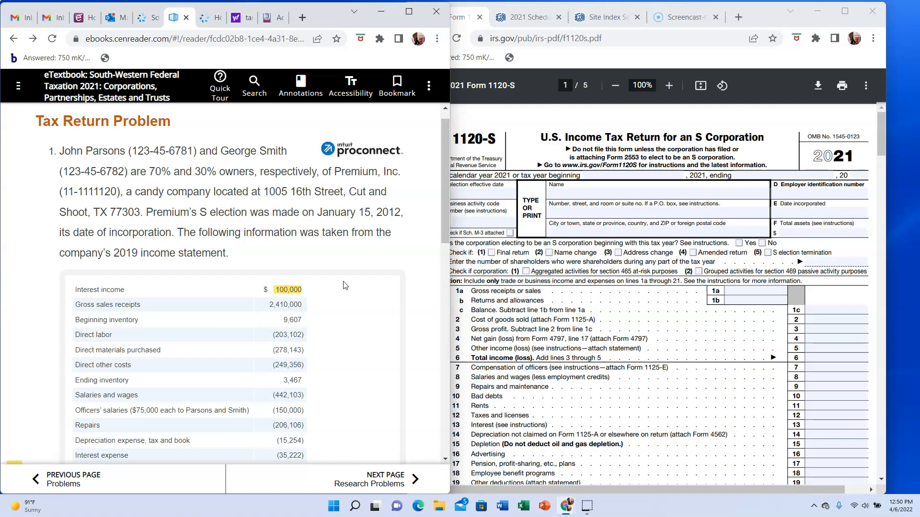
scroll(345, 285, down, 3)
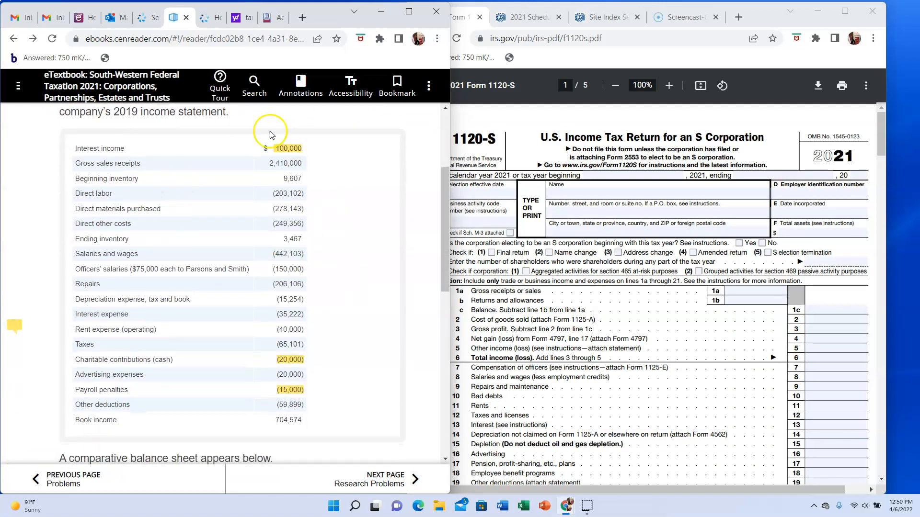
scroll(348, 356, down, 5)
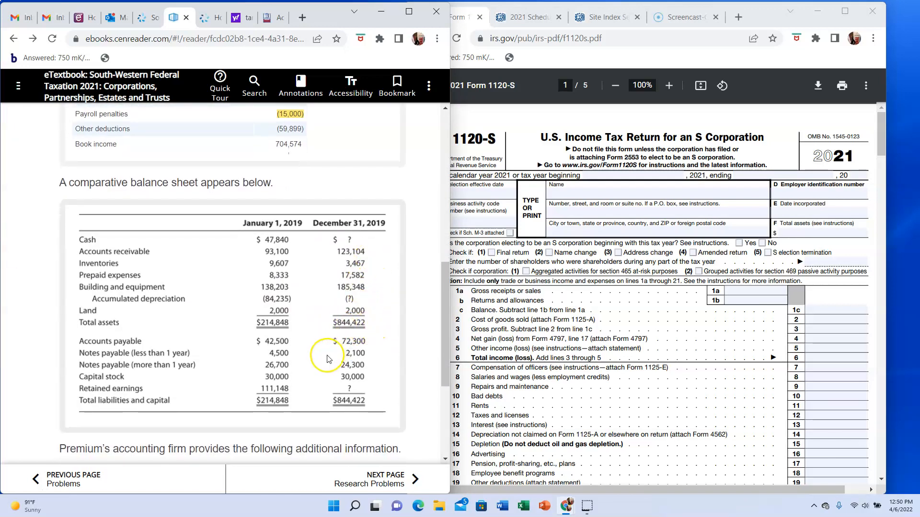
scroll(329, 360, down, 3)
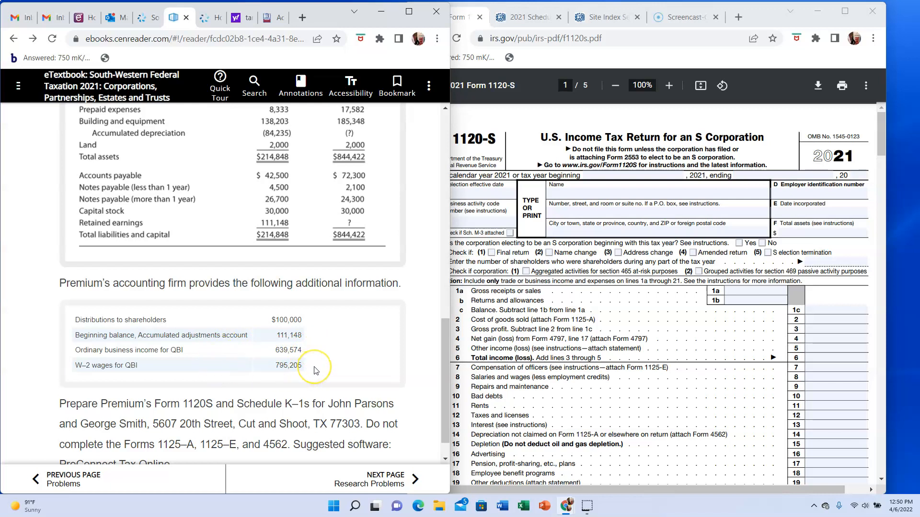
scroll(319, 379, down, 1)
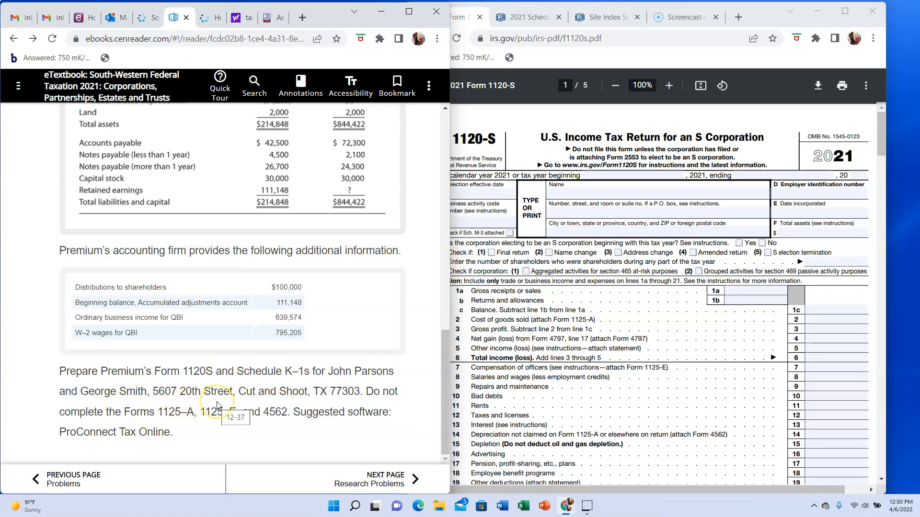
scroll(218, 405, up, 5)
scroll(218, 406, up, 4)
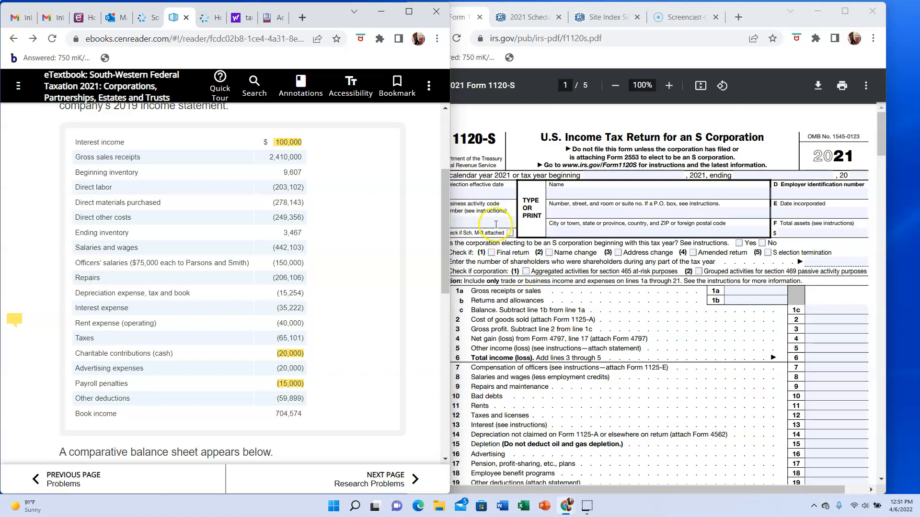
- Enter 01/15/2012 as the S election effective date in item A of Form 1120-S
click(492, 192)
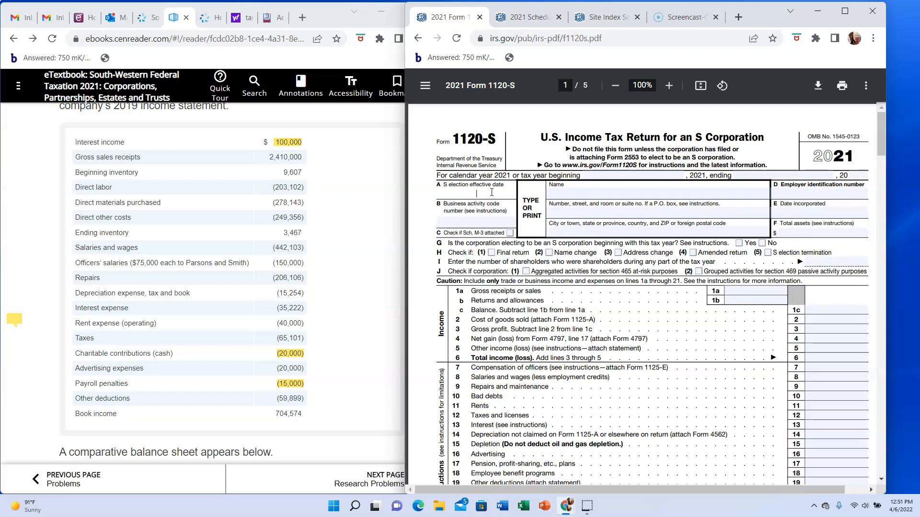
click(466, 191)
right_click(483, 194)
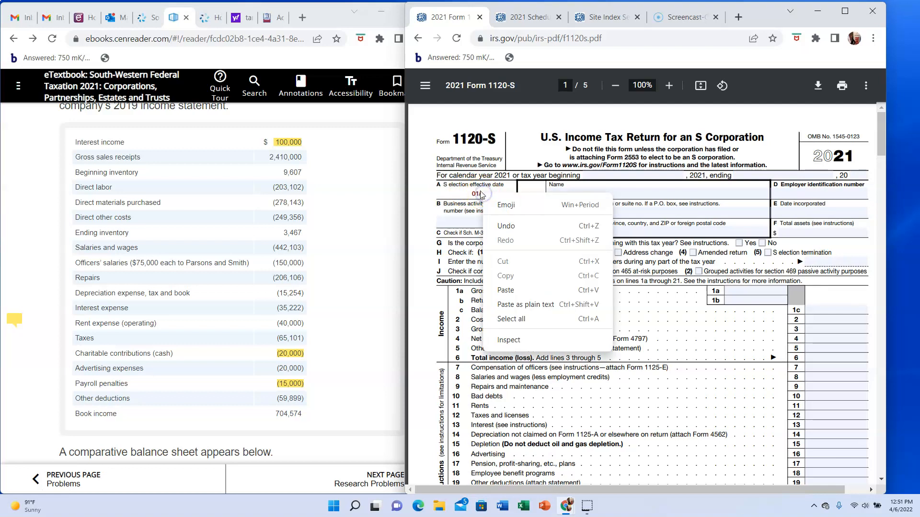
click(74, 188)
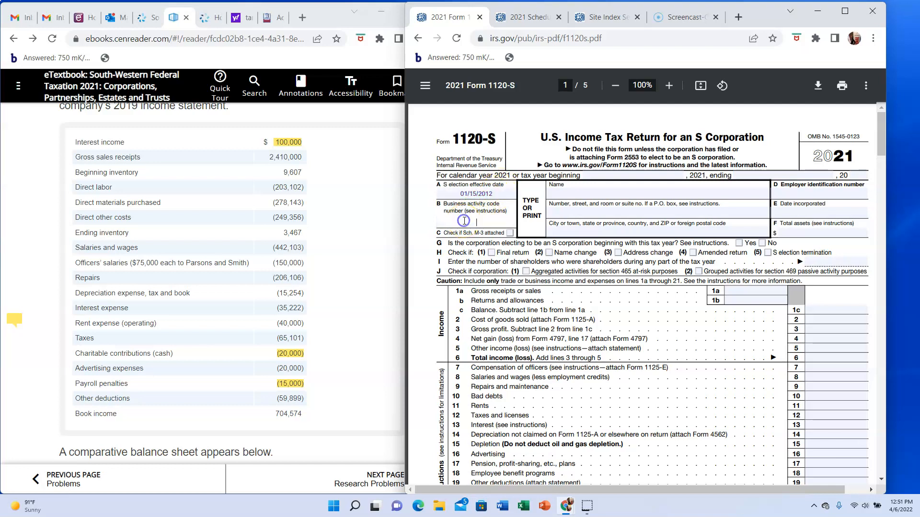
- Check the tax return problem for a business activity code and return to item B of Form 1120-S
scroll(192, 148, up, 3)
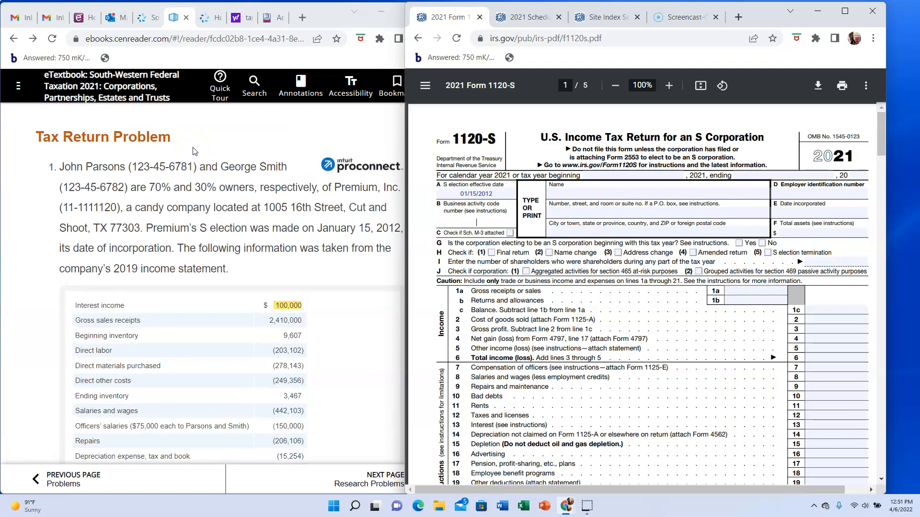
scroll(193, 151, down, 10)
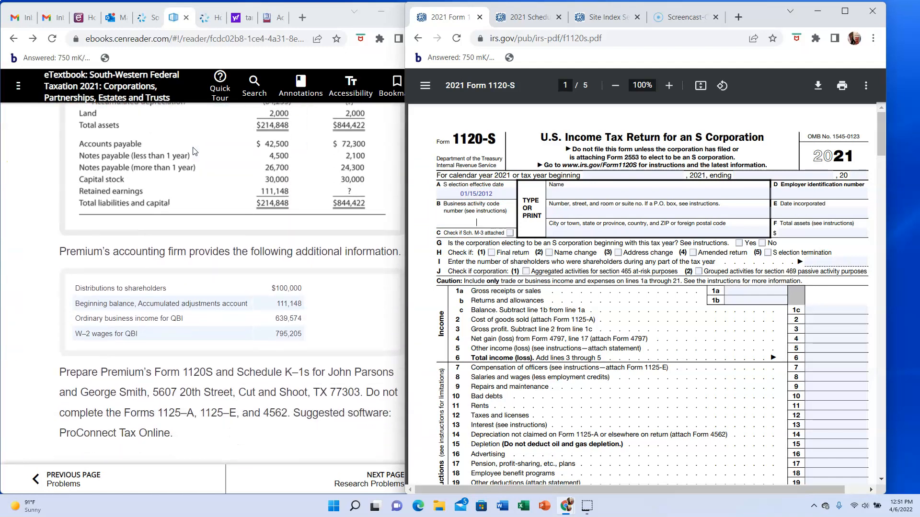
click(210, 424)
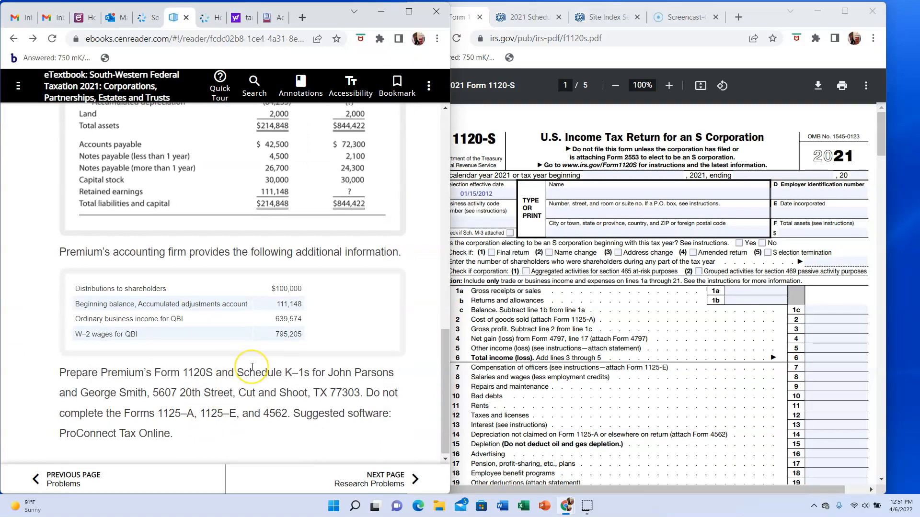
scroll(249, 372, up, 8)
scroll(253, 371, up, 5)
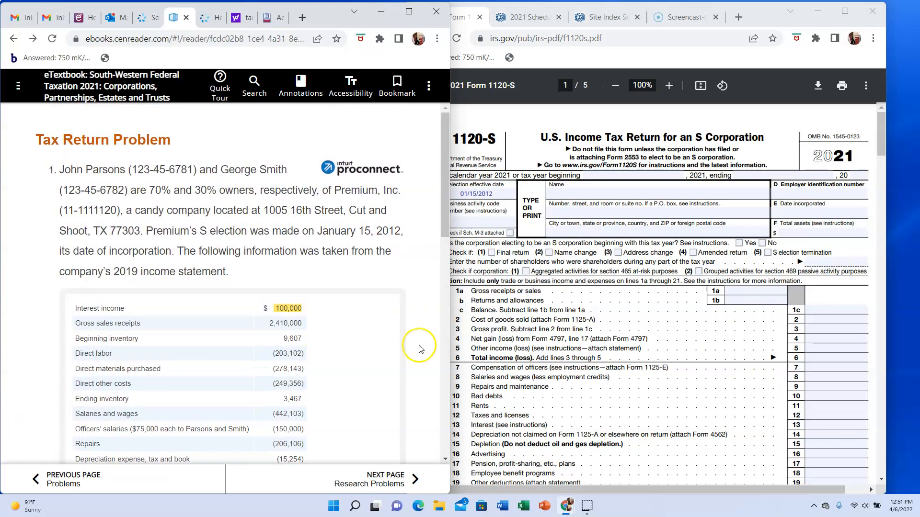
click(492, 216)
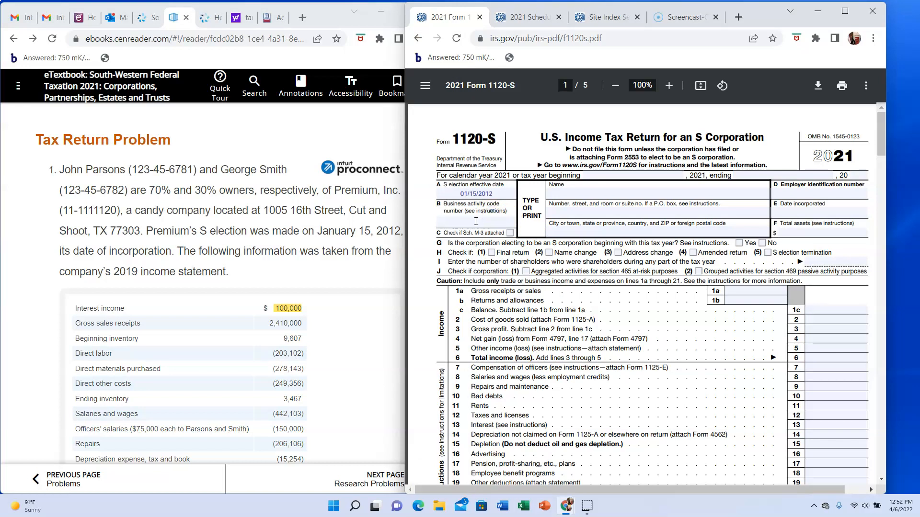
- Enter 3113300 as the business activity code in item B and Premium Inc. as the corporation's name
click(475, 222)
text(311300)
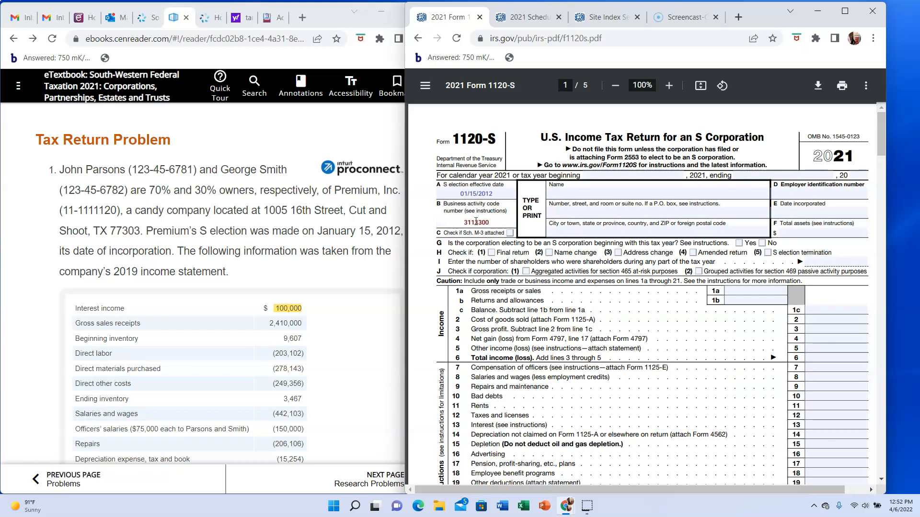
click(568, 191)
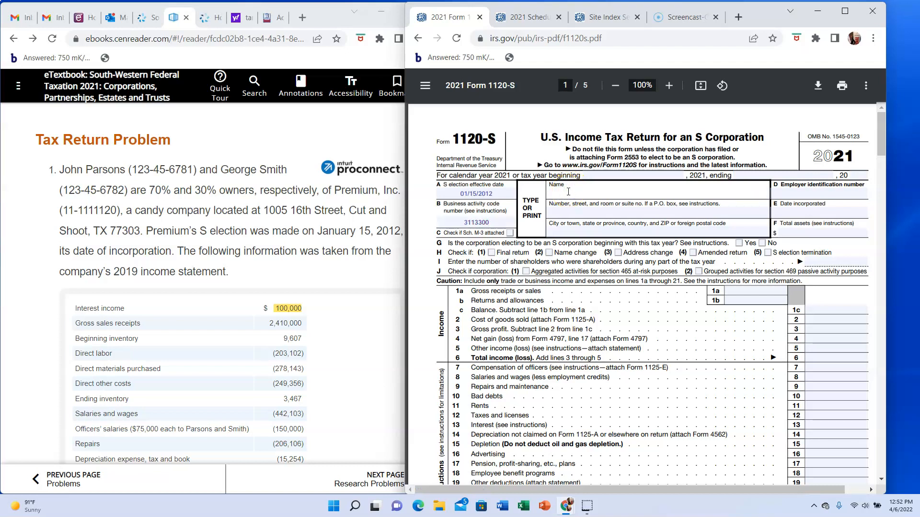
text(Premium Inc.)
- Fill in the company's street address and its city, state and ZIP code from the tax return problem
click(562, 209)
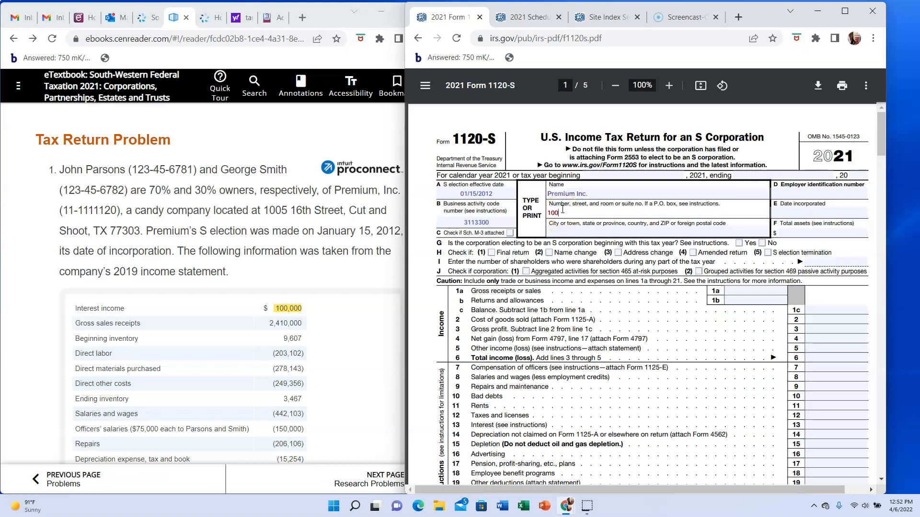
key(BackSpace)
key(BackSpace)
key(BackSpace)
key(BackSpace)
drag(562, 209, 561, 229)
click(561, 228)
text(Cut and Shoot)
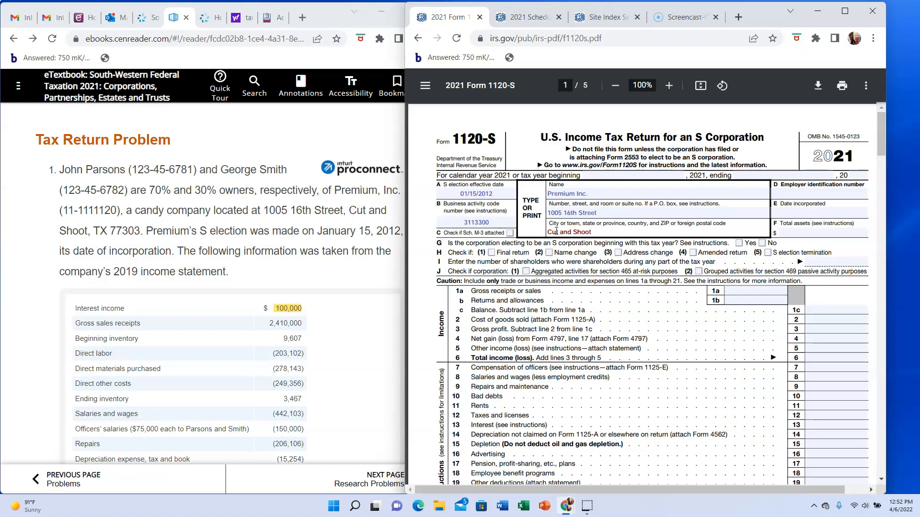
text(, TX 77303)
- Enter the company's employer identification number in item D and 01/15/2012 as the date incorporated in item E
click(821, 196)
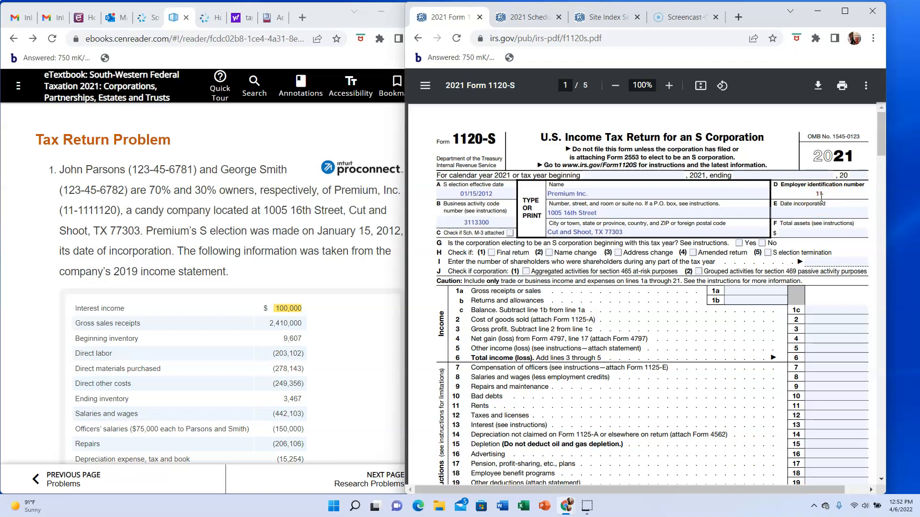
text(11-1111120)
click(823, 210)
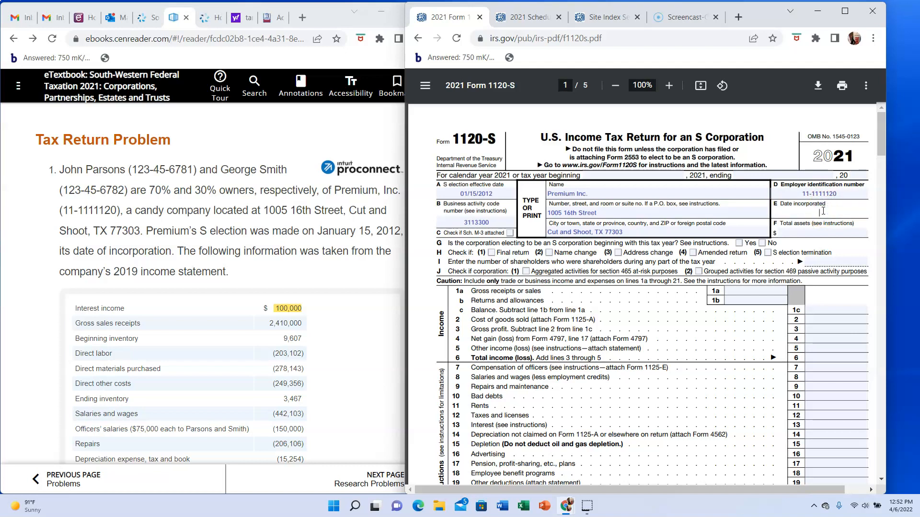
text(01/15/2012)
- Enter the December 31 total assets from the comparative balance sheet, 844422, in item F
click(832, 235)
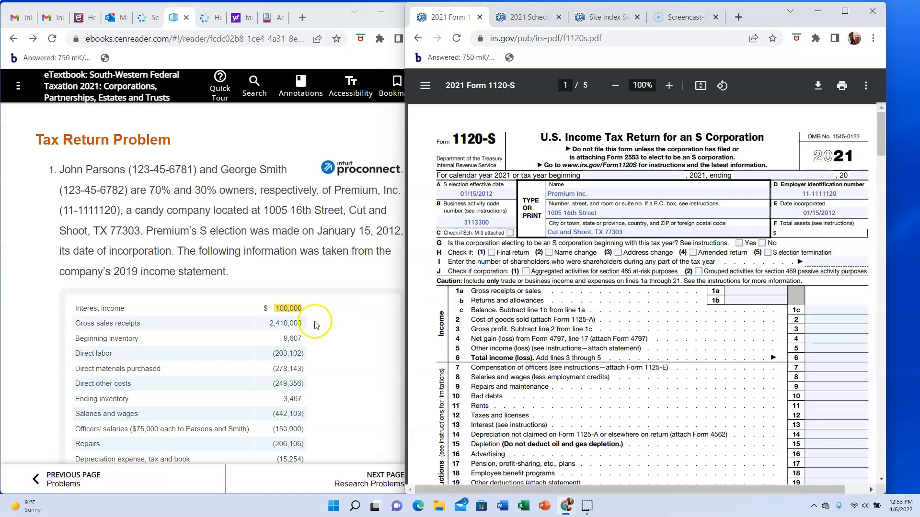
scroll(315, 324, down, 10)
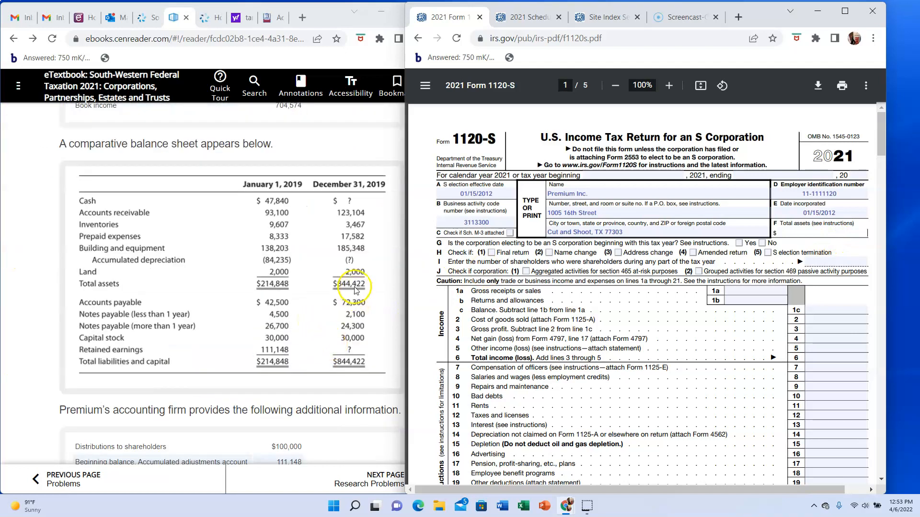
text(844422)
- Answer No to item G on electing S corporation status this year and enter 2 shareholders in item I
scroll(588, 283, down, 1)
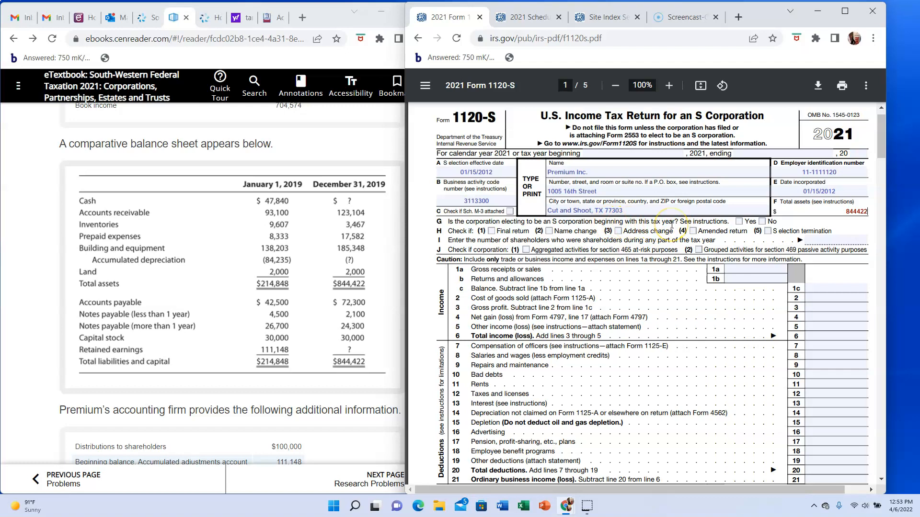
click(762, 221)
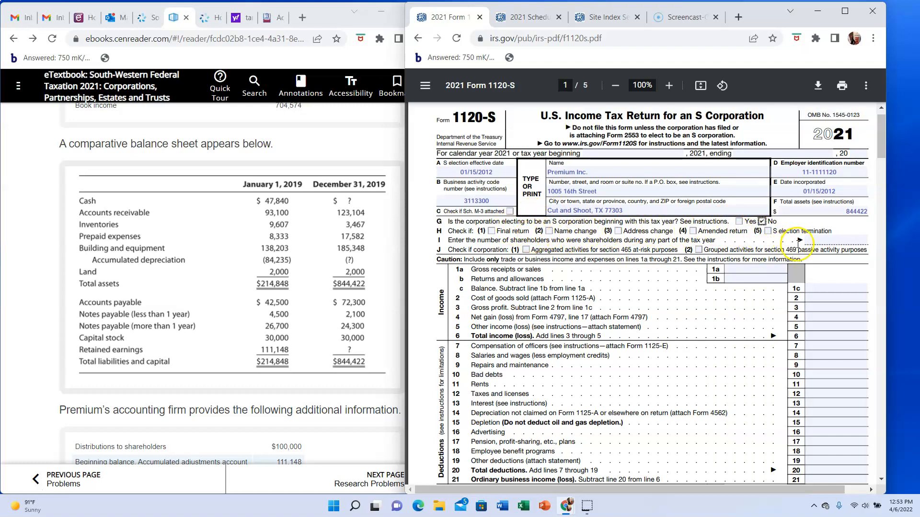
click(836, 241)
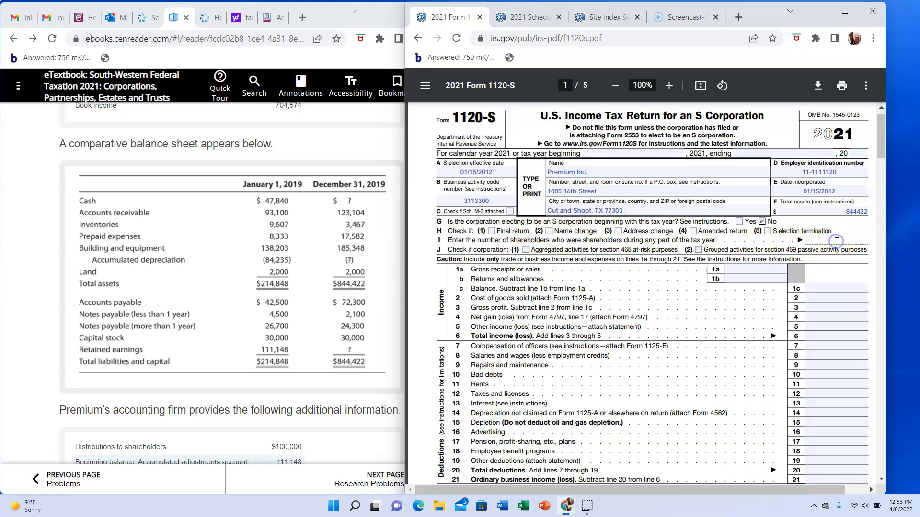
text(2)
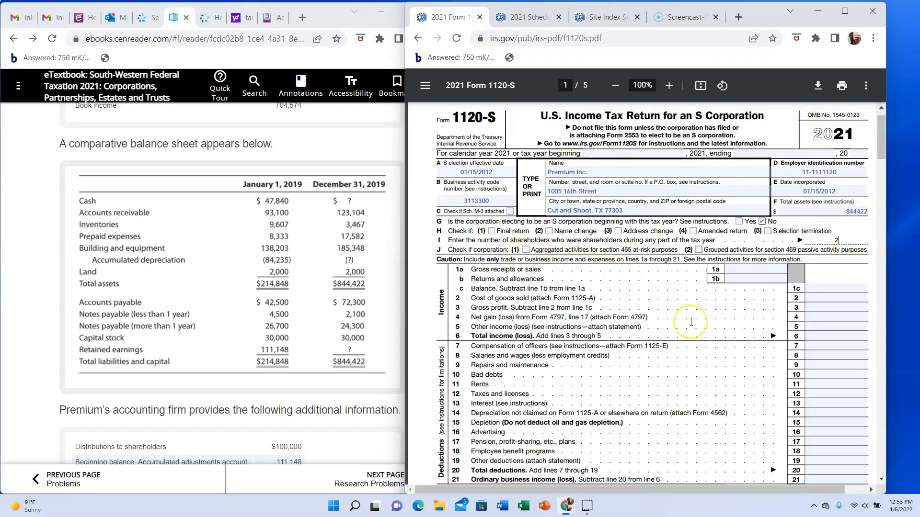
- Enter the gross sales receipts of 2410000 on line 1a and the same amount as the balance on line 1c
scroll(691, 321, down, 2)
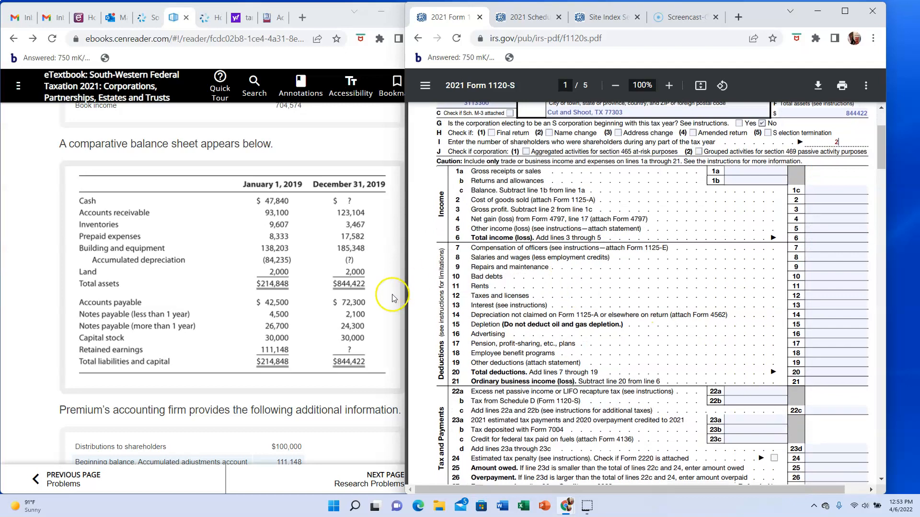
scroll(392, 300, up, 7)
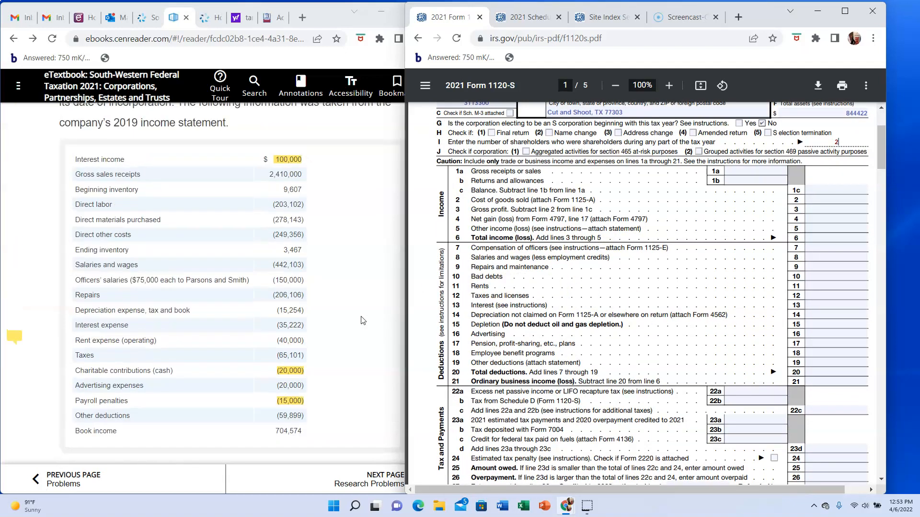
click(733, 168)
text(2)
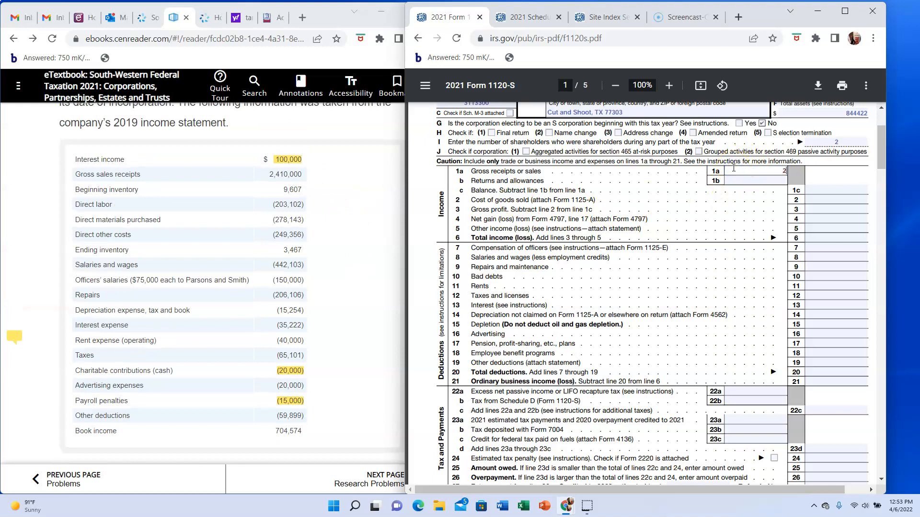
text(410000)
click(822, 191)
text(2410000)
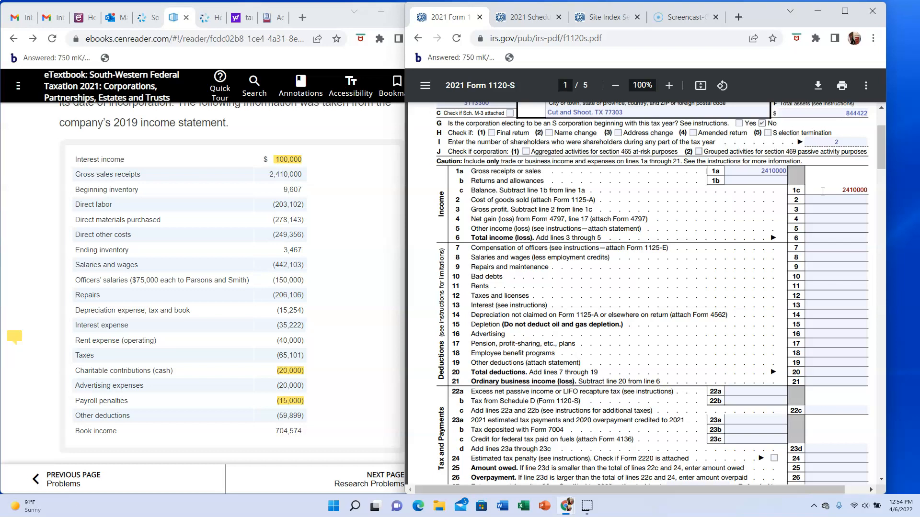
click(616, 196)
click(772, 200)
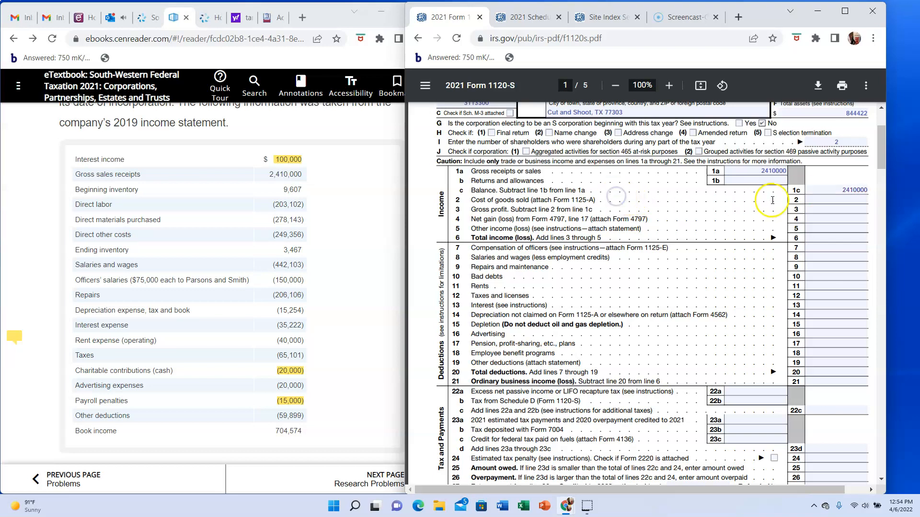
click(824, 199)
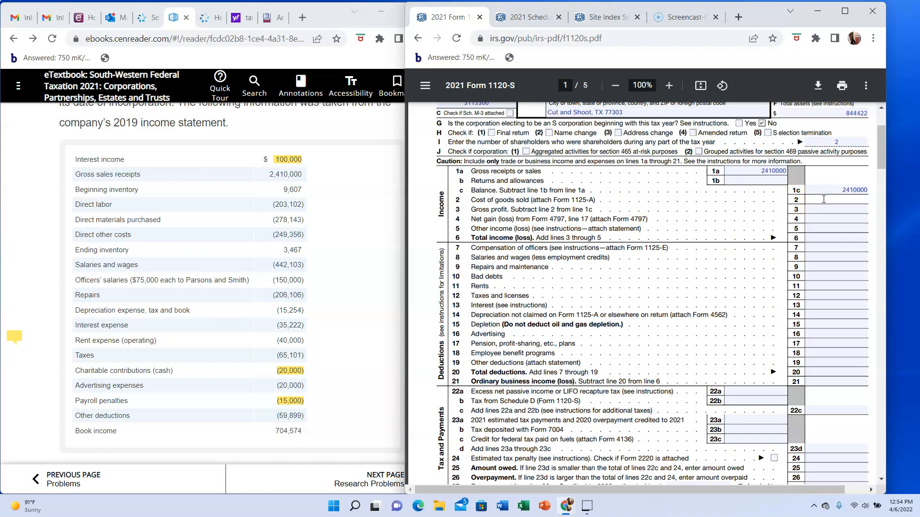
click(305, 189)
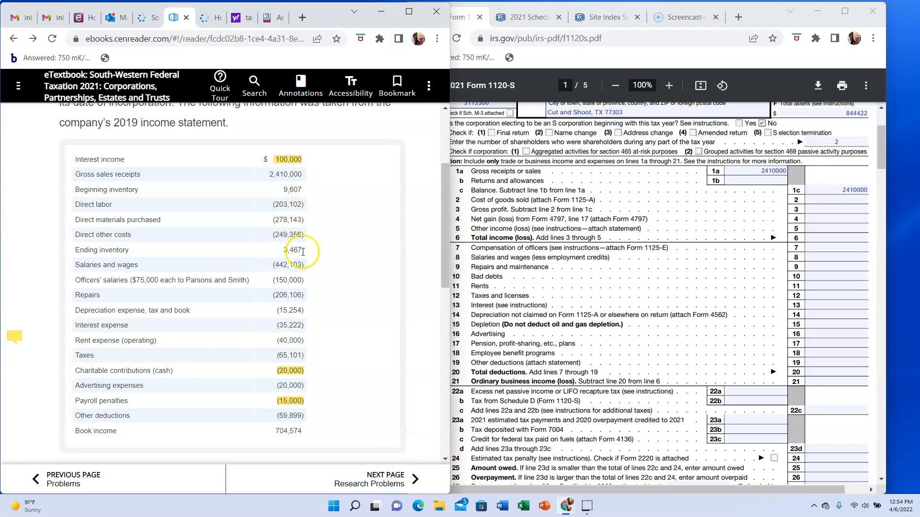
right_click(315, 232)
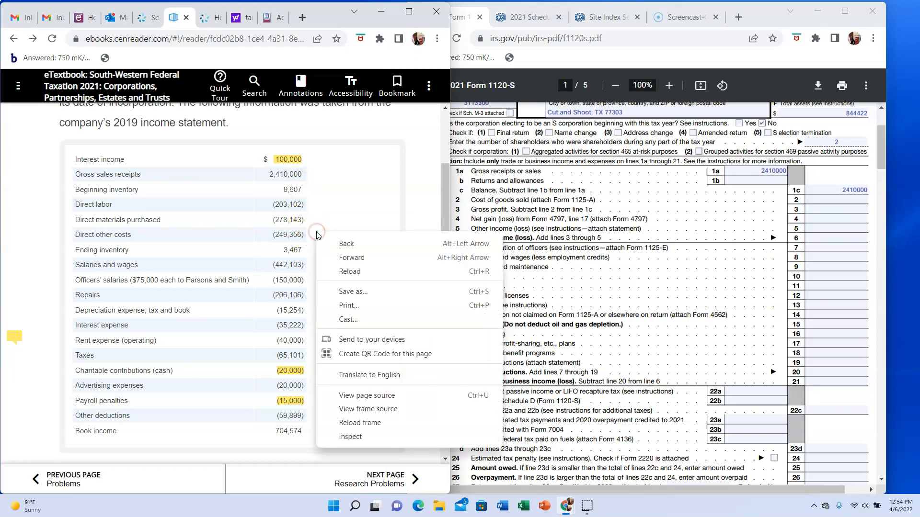
click(322, 223)
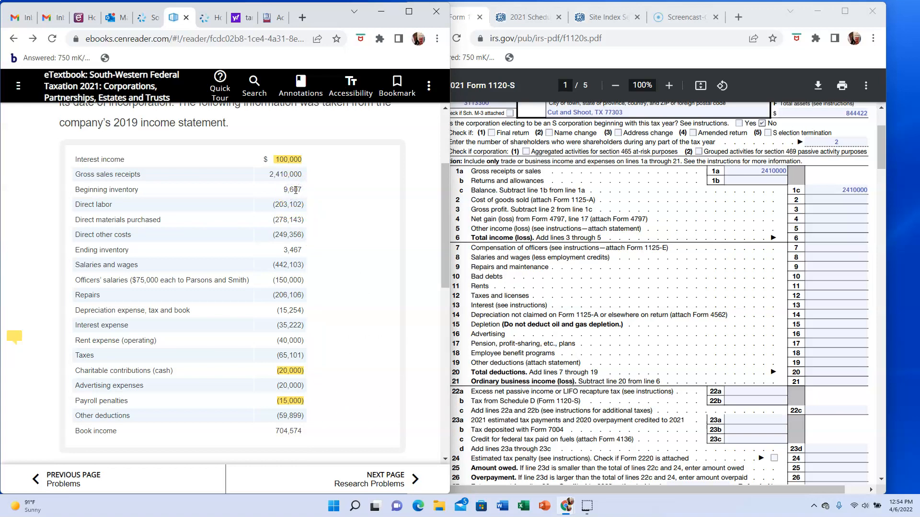
- Attach a note to the beginning inventory amount in the e-textbook with the formula COGS = BI + Direct costs - EI
drag(301, 189, 283, 190)
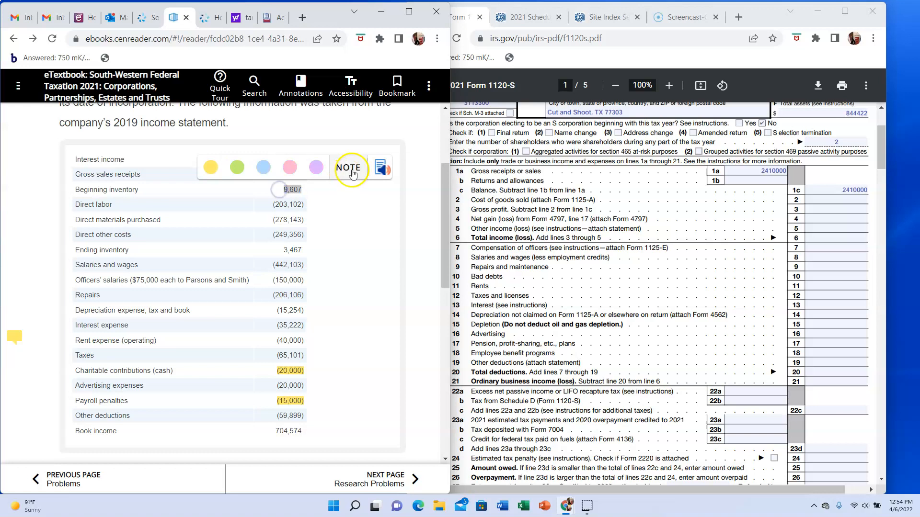
click(349, 169)
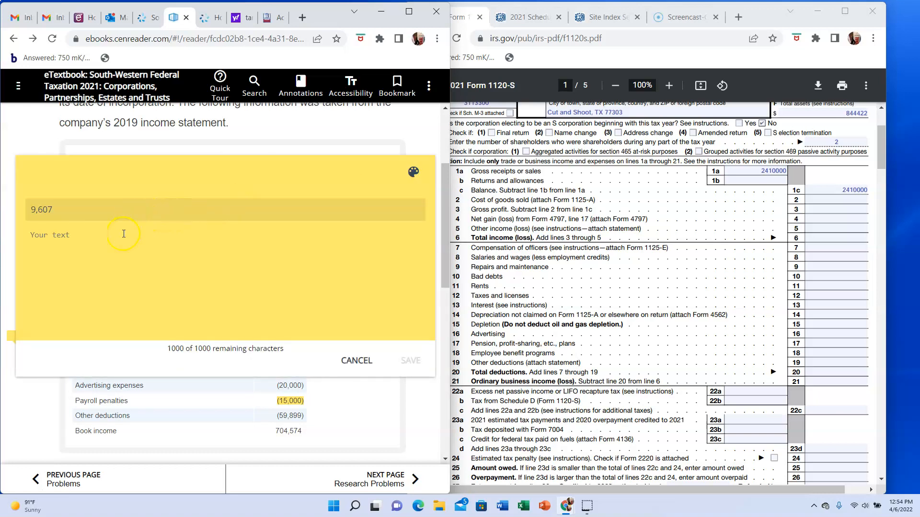
text(coGS = BI)
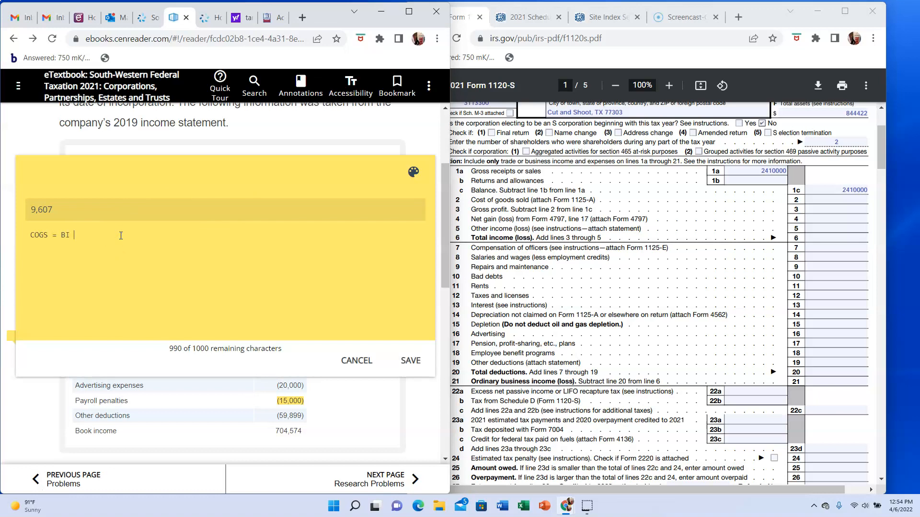
text( + Directs )
text(costs)
text( - EI)
text(9607+2)
text(03102+)
text(27)
text(8143+1)
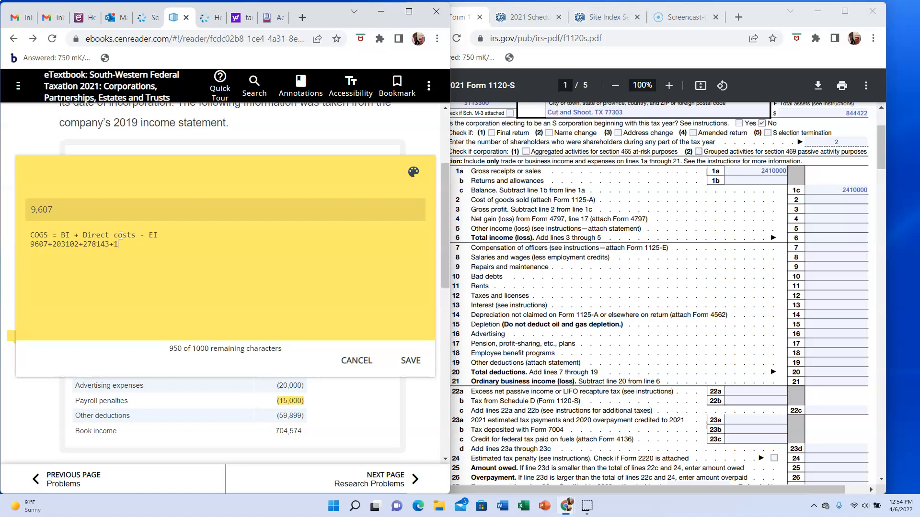
text(349356-3467)
- Add a second line to the note calculating 9607+203102+278143 plus the direct other costs, minus 3467, and save the note
click(412, 362)
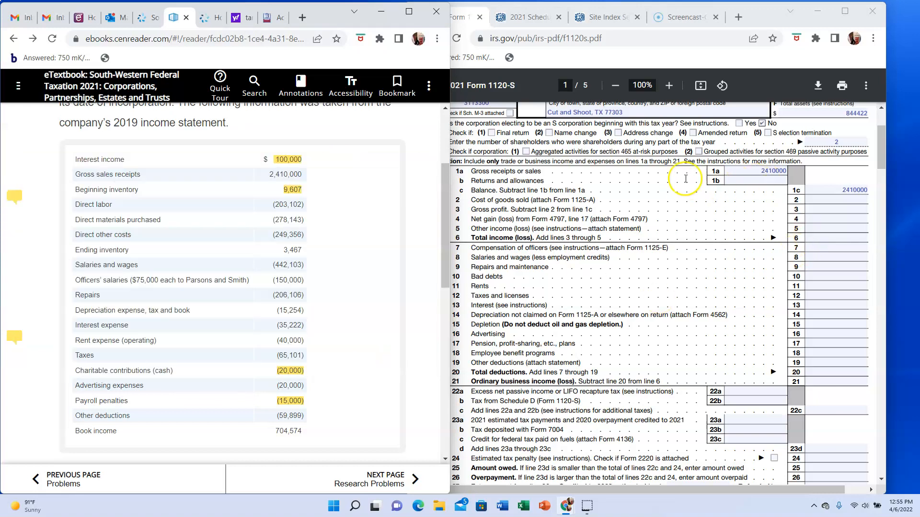
- Enter 736741 as cost of goods sold on line 2, and 1673259 as gross profit on line 3 and total income on line 6
click(820, 199)
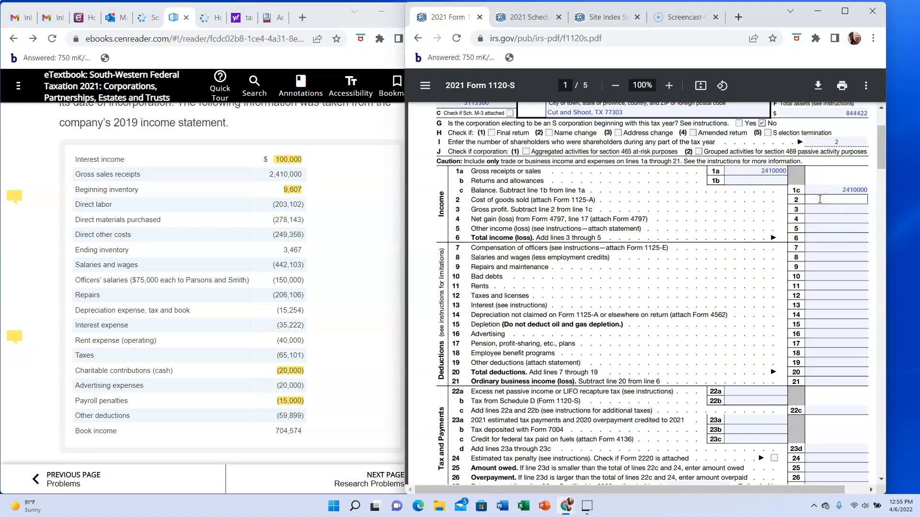
text(736741)
click(833, 235)
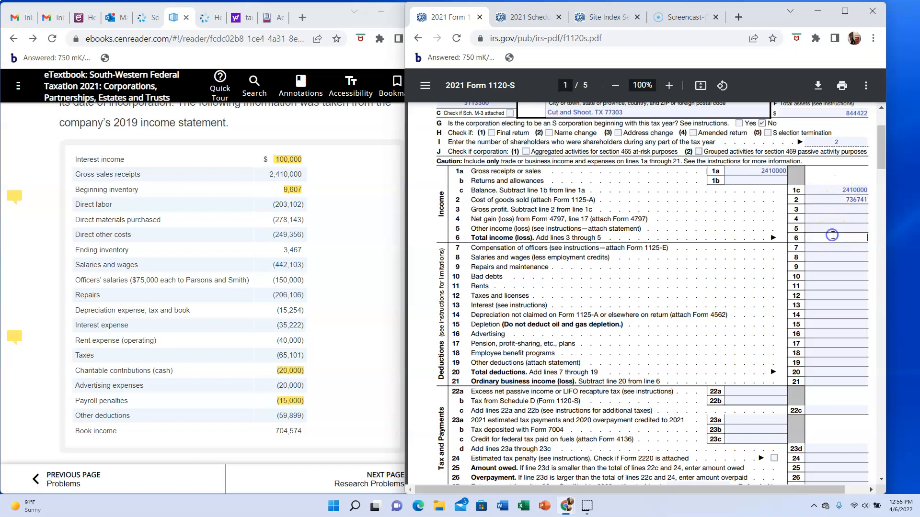
click(832, 209)
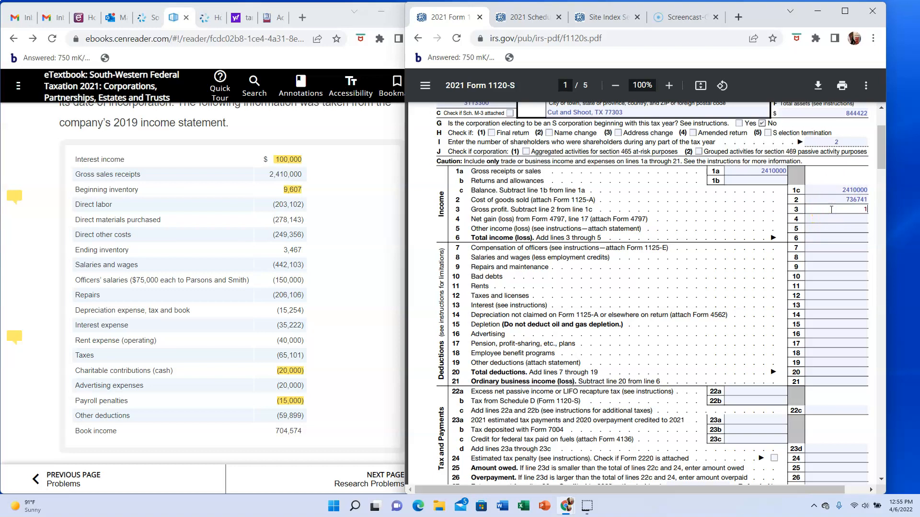
text(1673259)
click(841, 238)
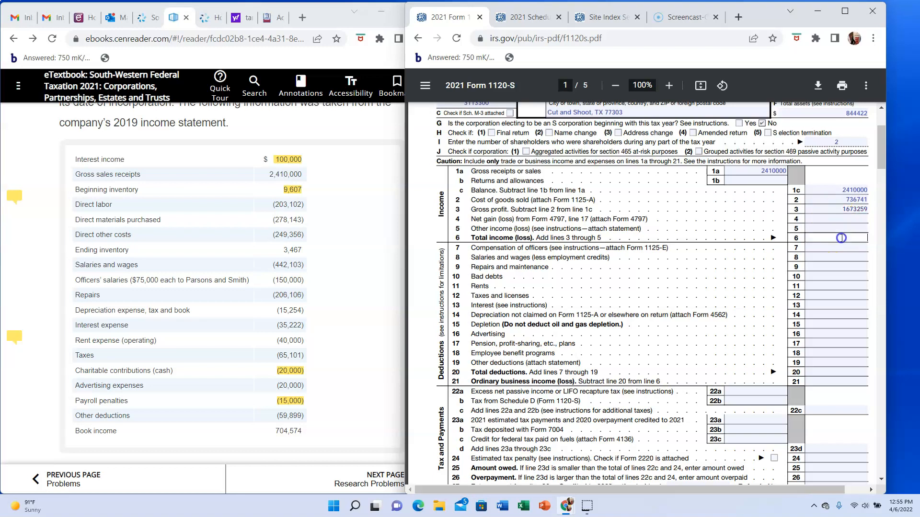
text(1673259)
- Enter 150000 as compensation of officers on line 7 and 442103 as salaries and wages on line 8
click(825, 247)
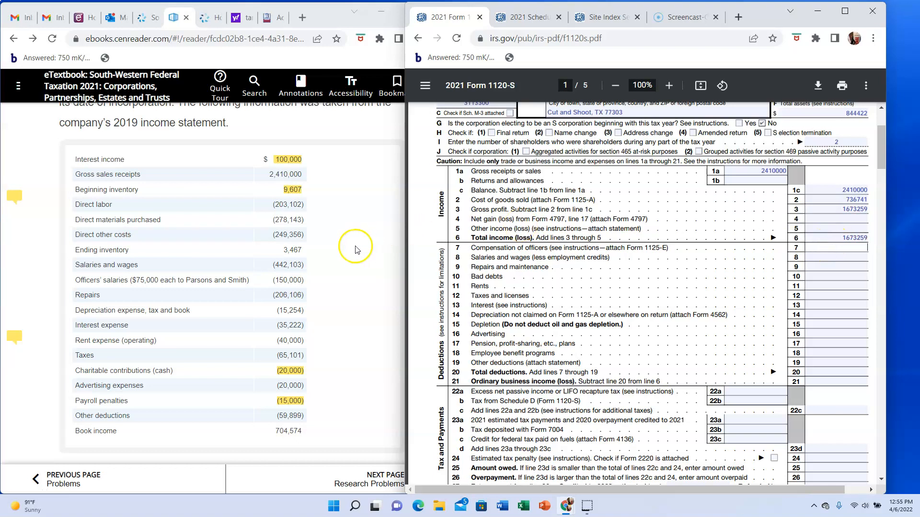
text(150000)
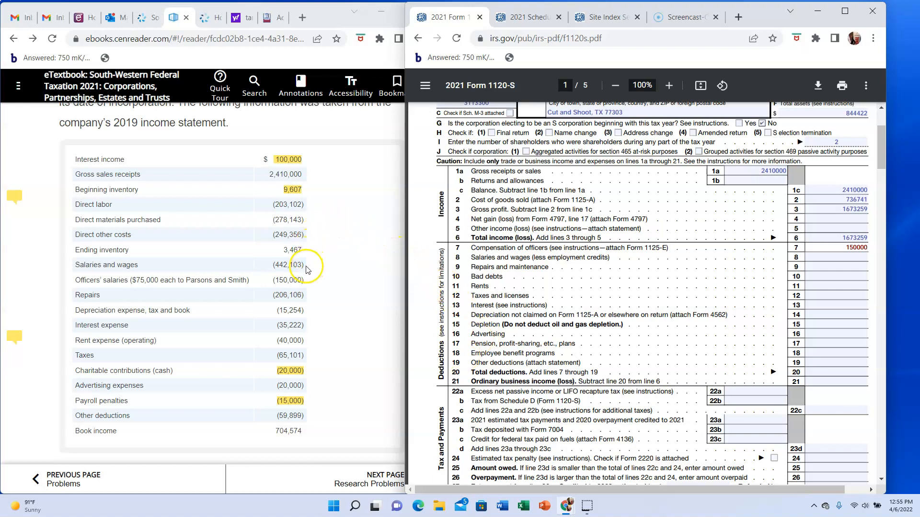
click(821, 258)
text(442103)
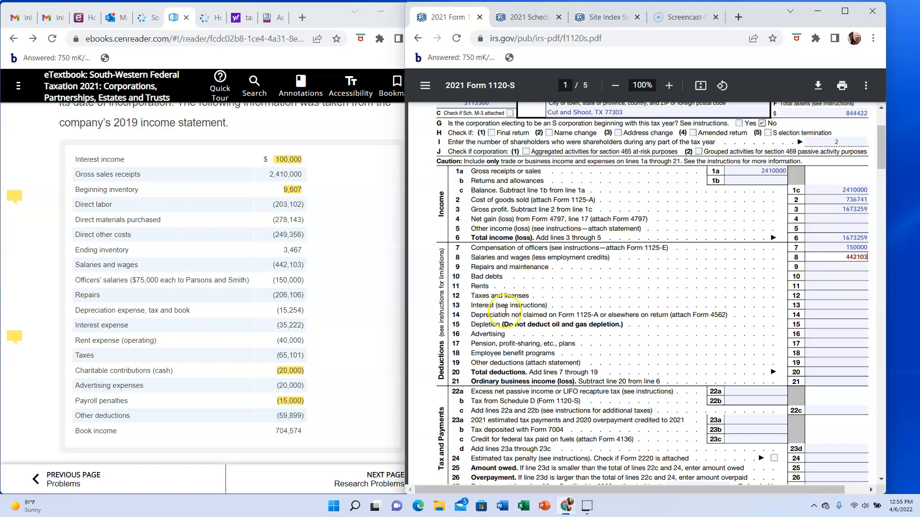
- Enter 206106 for repairs and maintenance on line 9 and 15254 for depreciation on line 14
click(818, 267)
text(20)
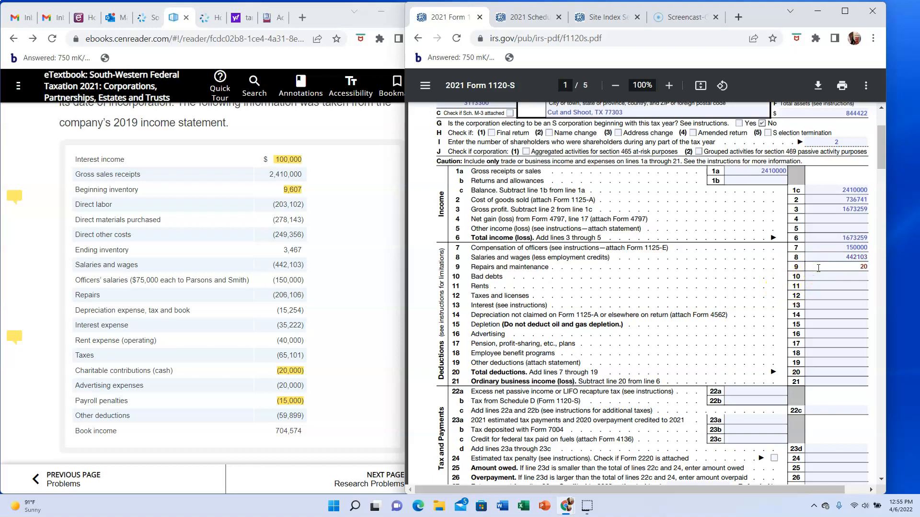
text(6106)
click(819, 313)
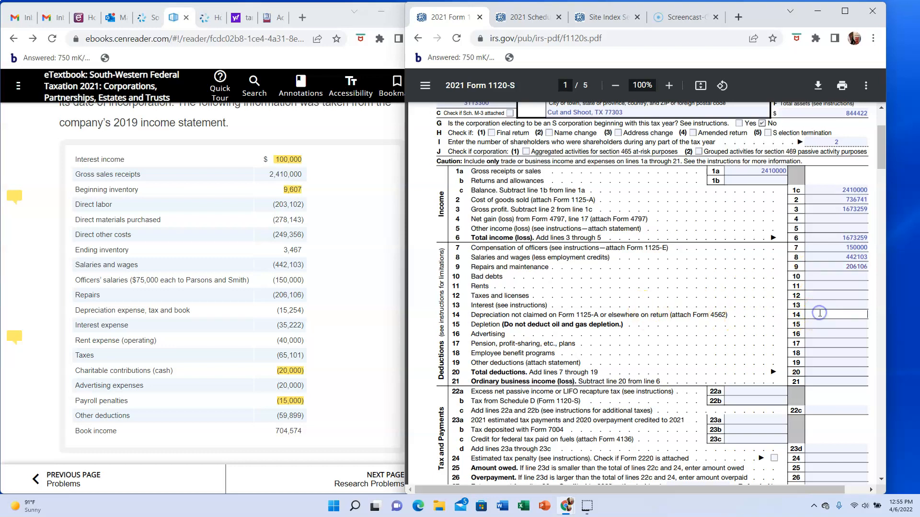
text(15254)
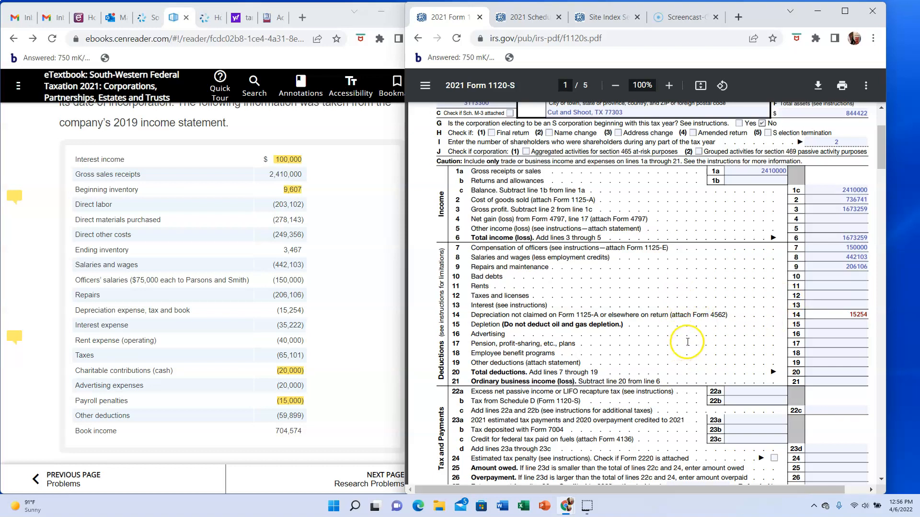
- Enter 35222 as interest on line 13, 40000 as rents on line 11, and 65101 as taxes and licenses on line 12
click(814, 306)
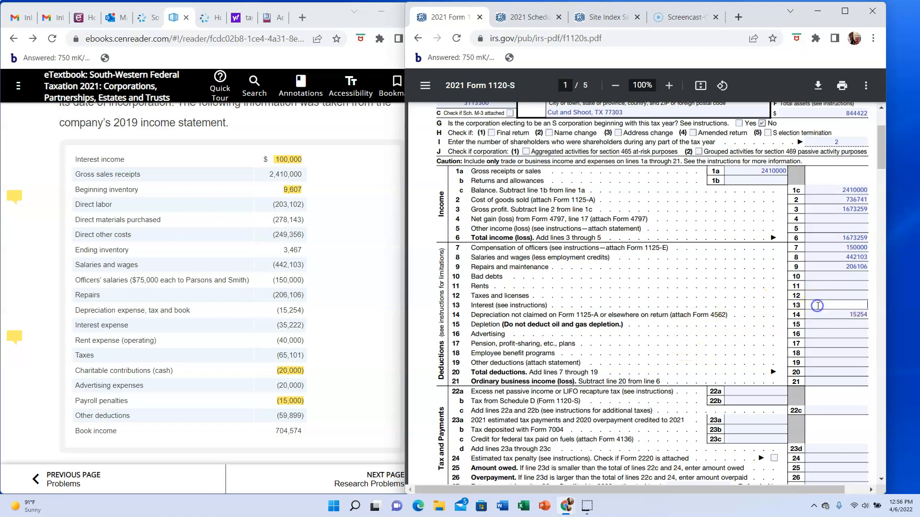
text(35222)
click(832, 285)
text(40000)
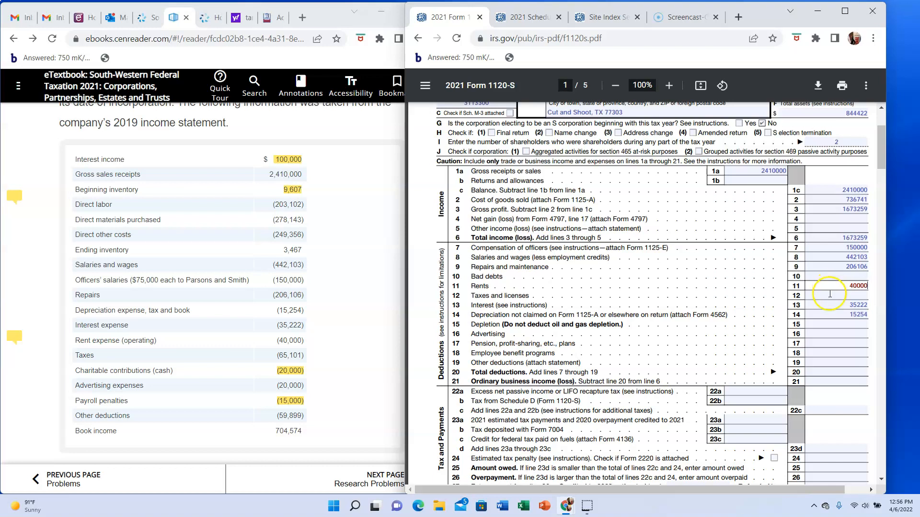
click(843, 296)
text(65101)
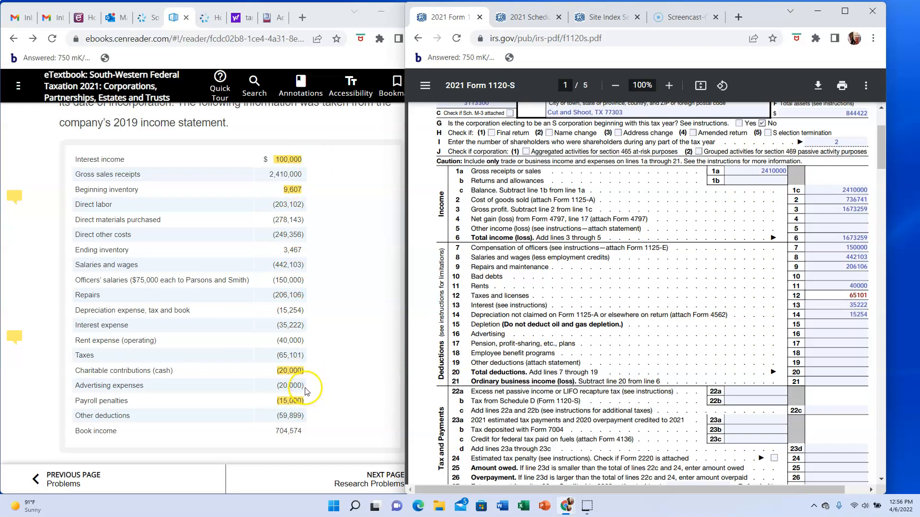
- Enter 20000 for advertising on line 16 and 59899 for other deductions on line 19
click(811, 334)
text(20)
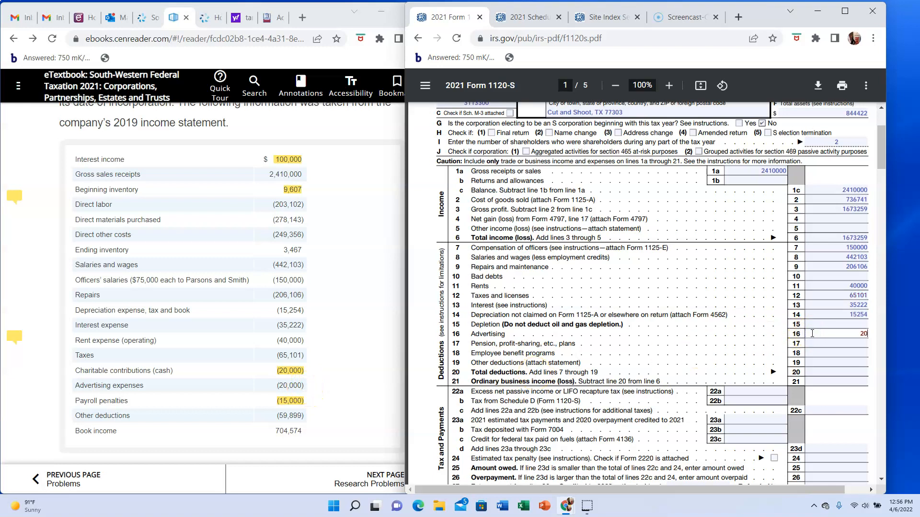
text(000)
click(824, 362)
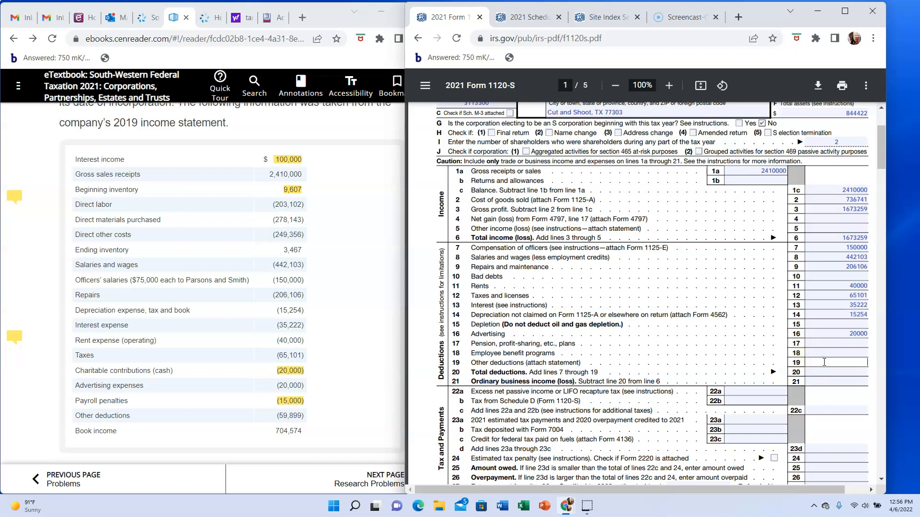
text(59899)
- Enter 1033685 as total deductions on line 20 and 639574 as ordinary business income on line 21
click(826, 373)
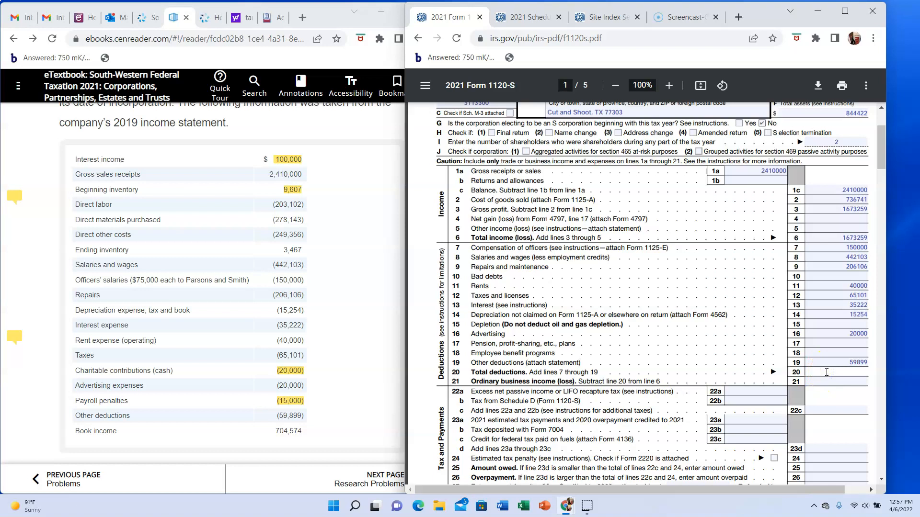
text(1033685)
click(829, 381)
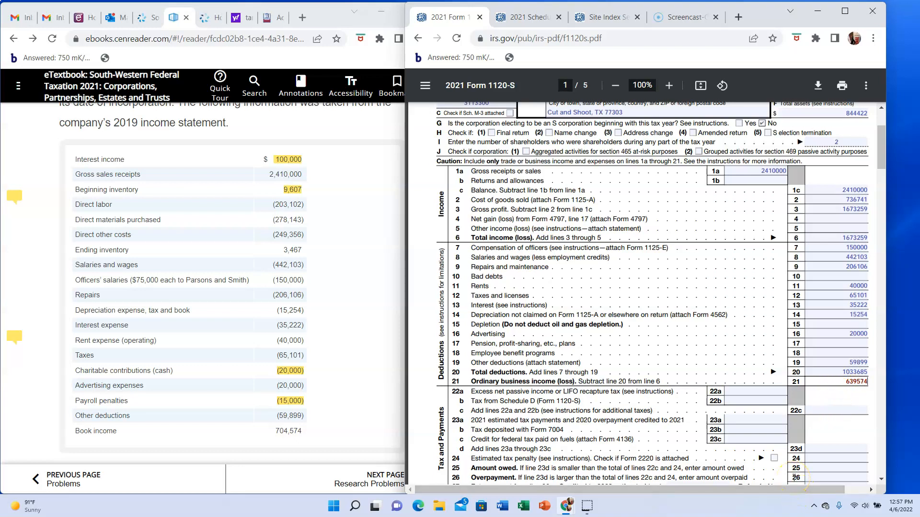
- Enter 0 as the amount owed on line 25 of the Tax and Payments section
scroll(794, 477, down, 2)
scroll(795, 477, down, 1)
scroll(795, 478, down, 1)
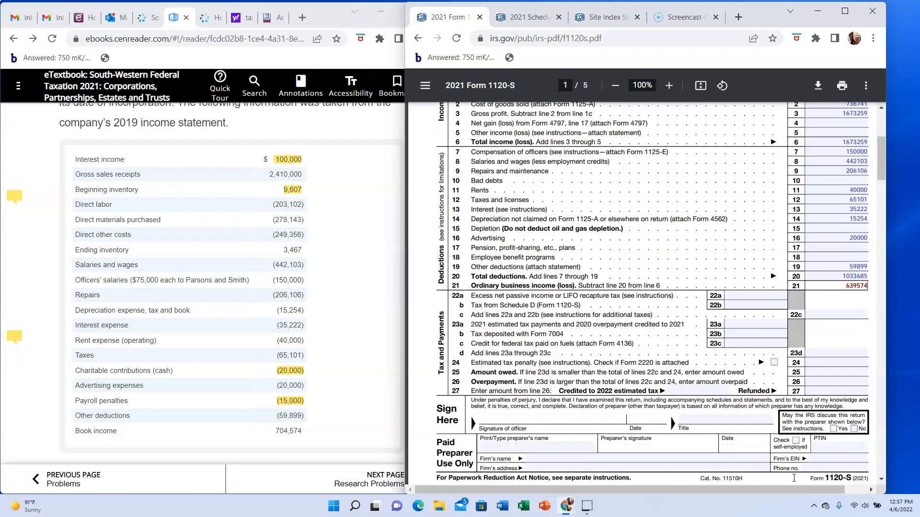
scroll(794, 477, down, 1)
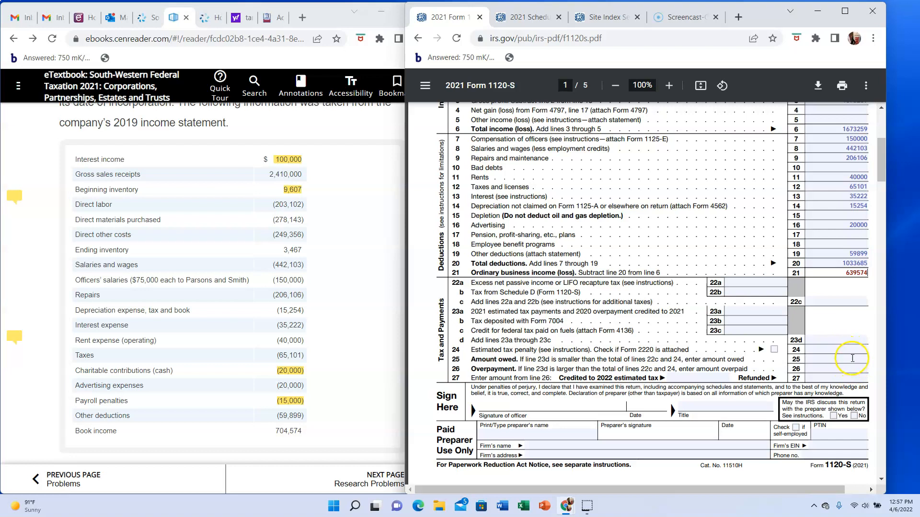
click(854, 358)
text(0)
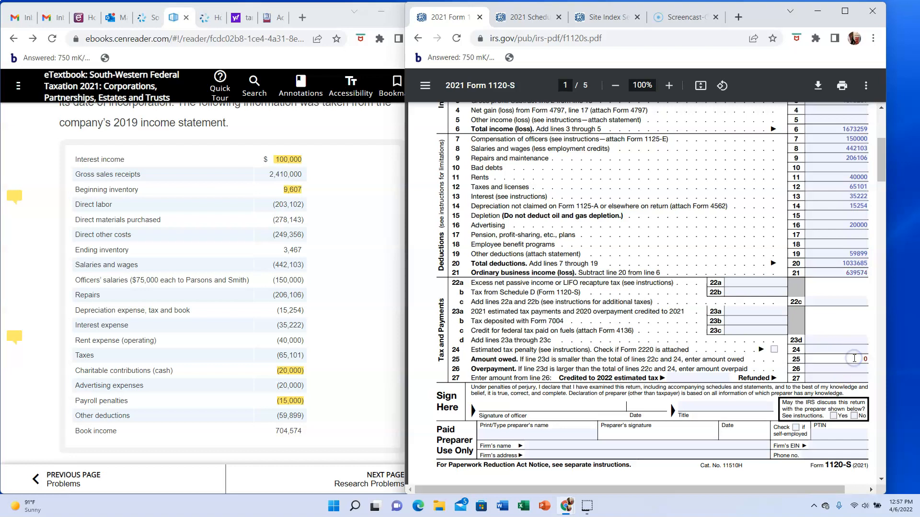
- Mark Accrual as the accounting method on line 1 of Schedule B on page 2
scroll(855, 360, down, 1)
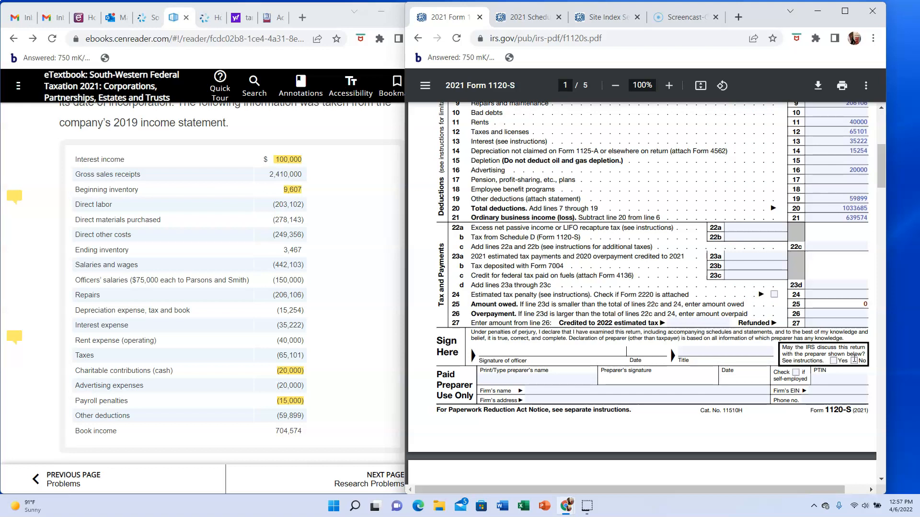
right_click(855, 359)
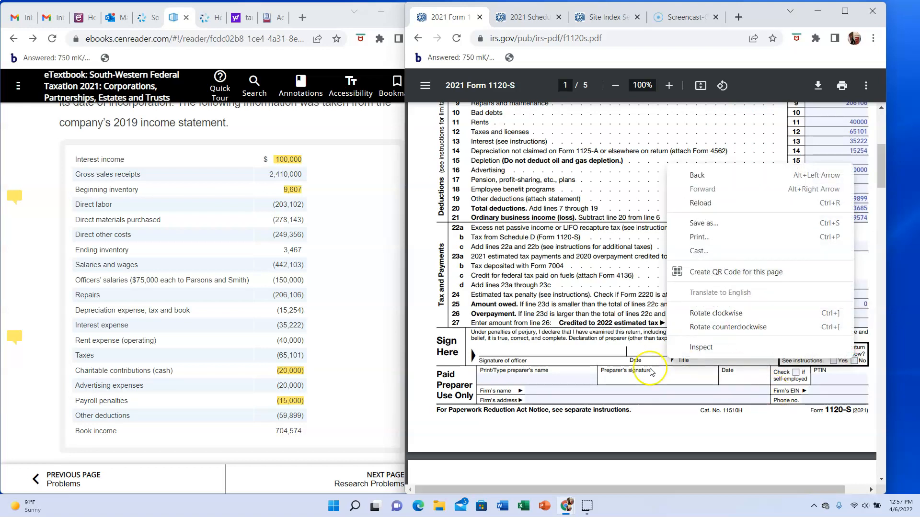
scroll(651, 372, down, 2)
click(615, 338)
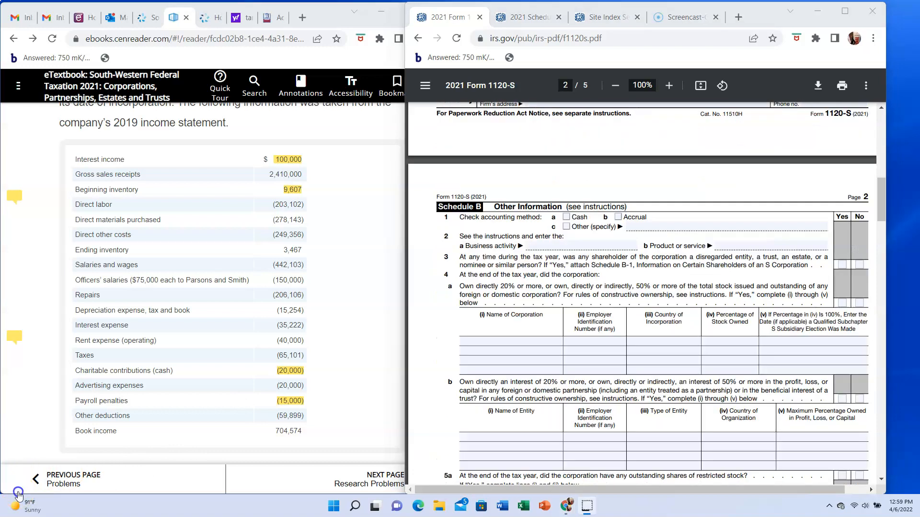
click(18, 491)
click(618, 217)
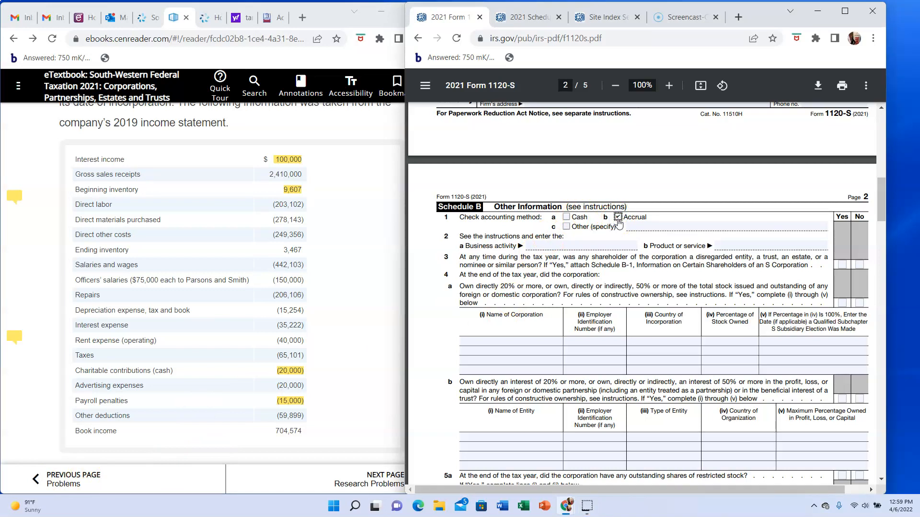
- Enter Food Processing as the business activity and Candy as the product or service on Schedule B line 2
click(554, 246)
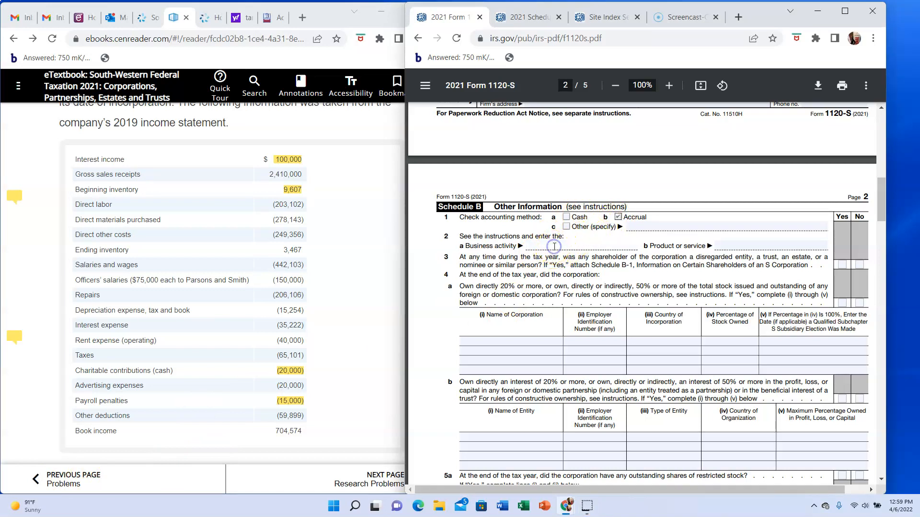
text(Food Processing)
click(719, 244)
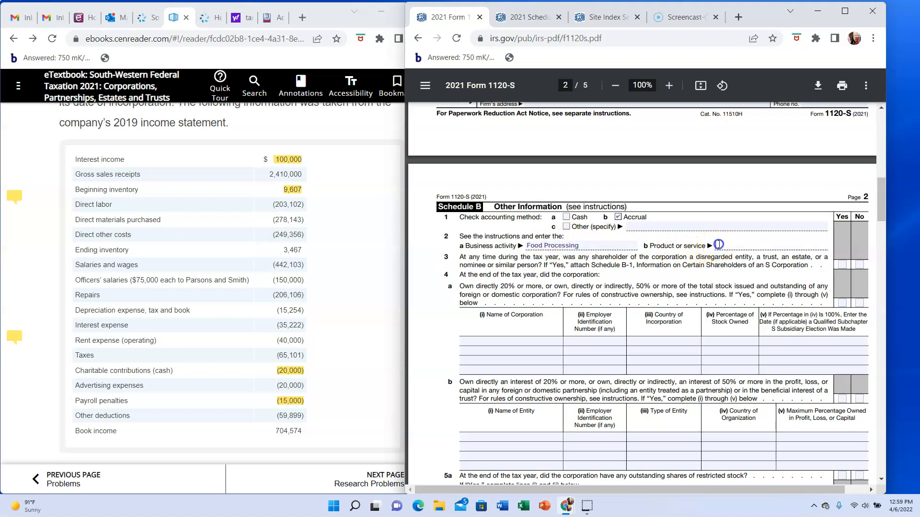
text(Candy)
- Answer No to Schedule B questions 3, 4a and 4b about shareholder type and ownership of other entities
click(861, 267)
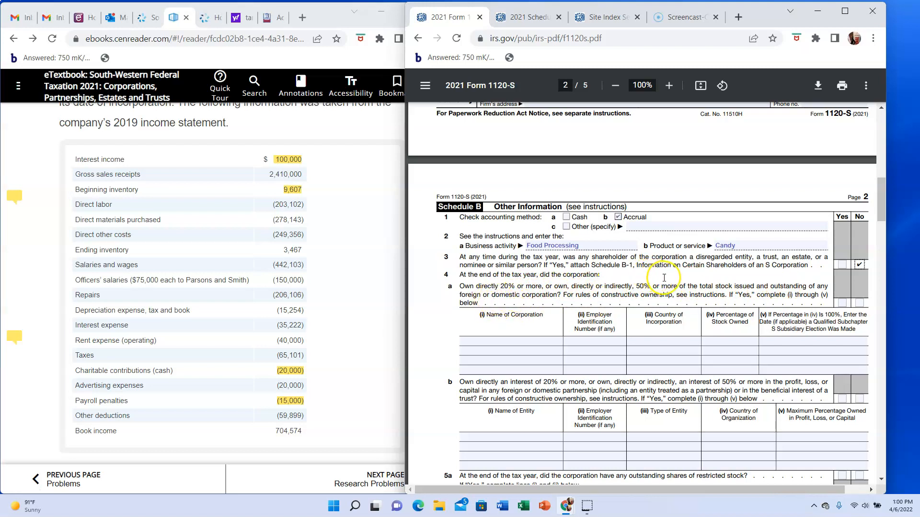
click(859, 303)
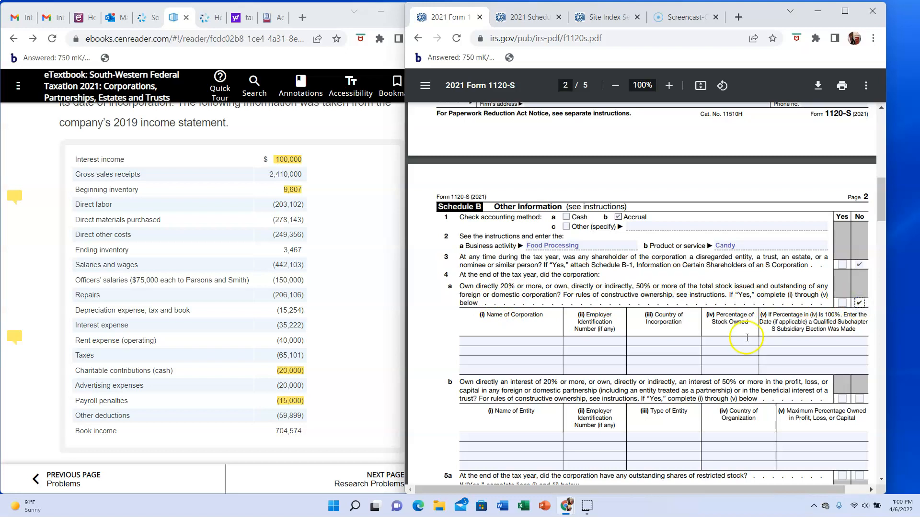
scroll(748, 338, down, 2)
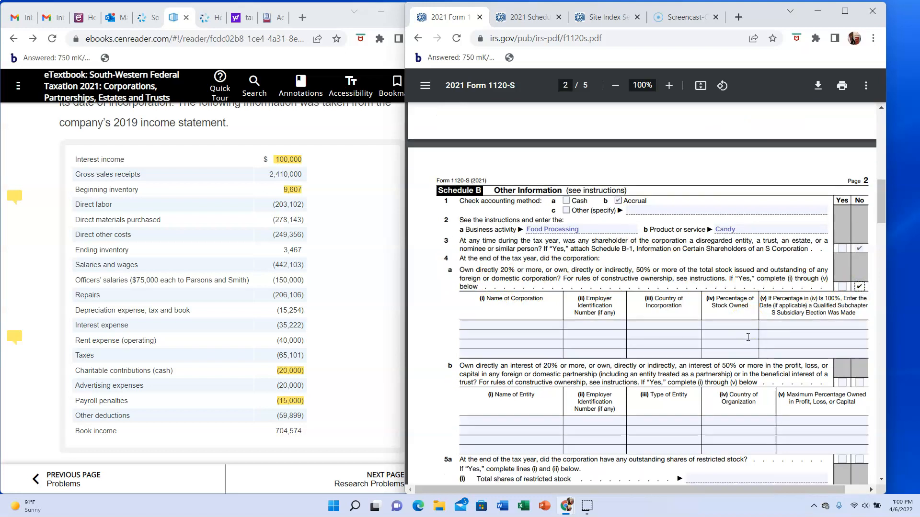
scroll(747, 337, down, 1)
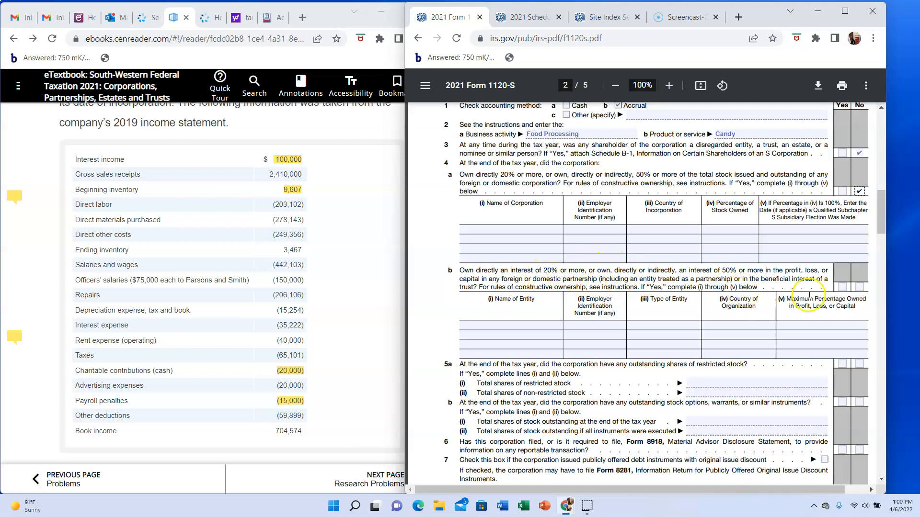
click(858, 289)
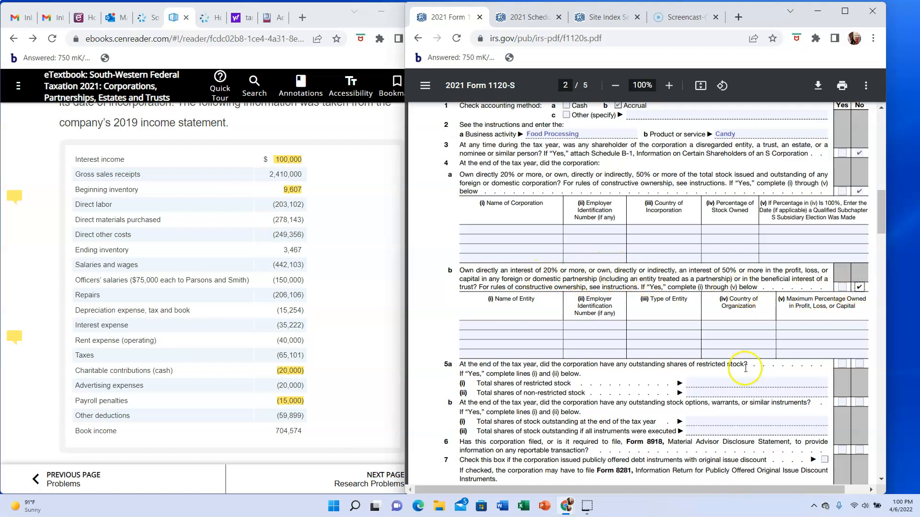
- Answer No to Schedule B questions 5a, 5b and 6 on restricted stock, stock options and Form 8918
scroll(746, 369, down, 1)
click(859, 309)
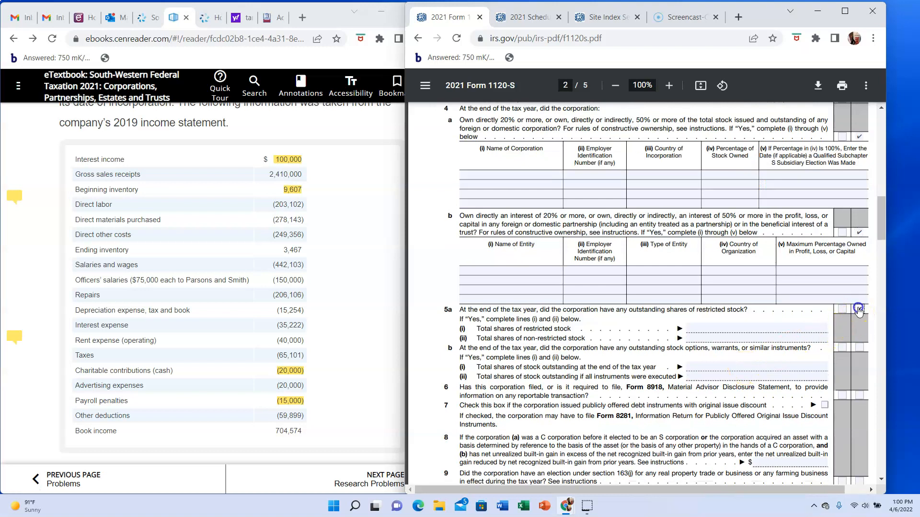
click(860, 348)
click(859, 395)
- Answer No to Schedule B questions 9, 10 and 11 at the end of page 2
scroll(860, 398, down, 2)
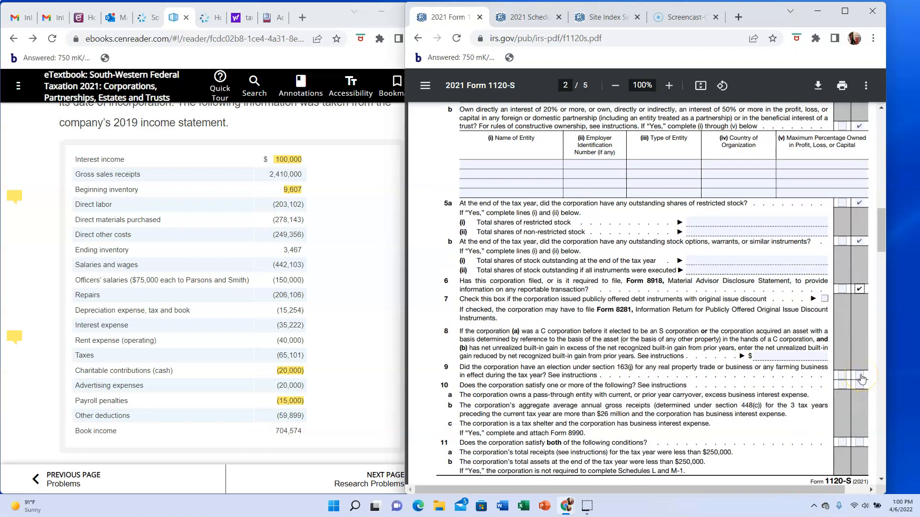
click(860, 377)
click(860, 387)
scroll(860, 388, down, 1)
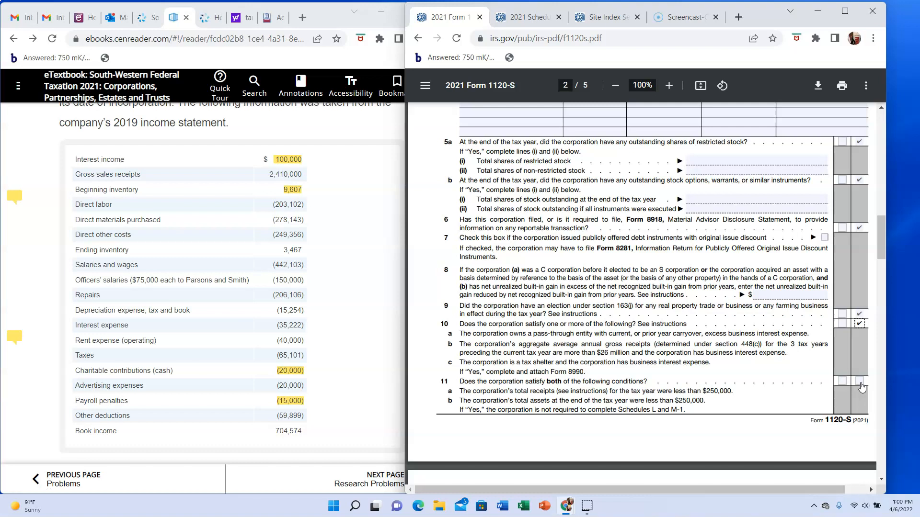
click(860, 383)
- Answer No to the continued Schedule B questions 12, 13, 14a and 15 on page 3
scroll(836, 403, down, 1)
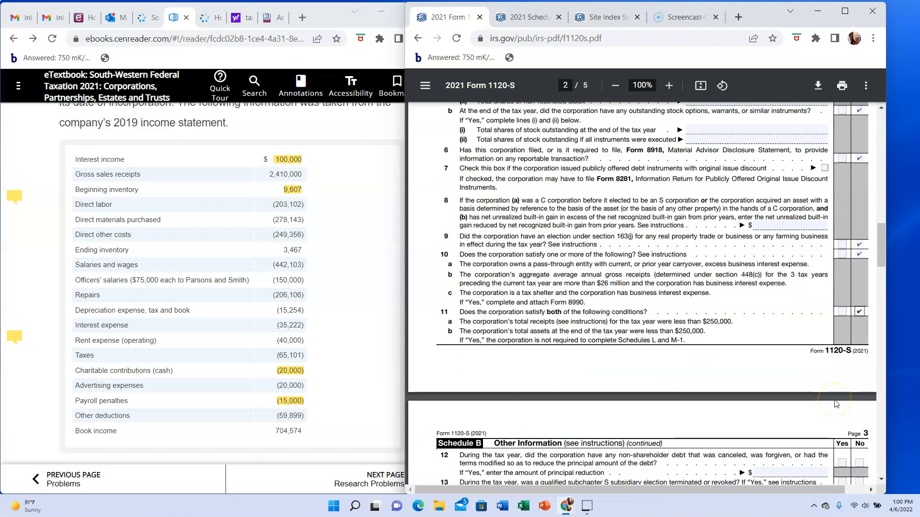
scroll(834, 404, down, 2)
scroll(835, 403, down, 1)
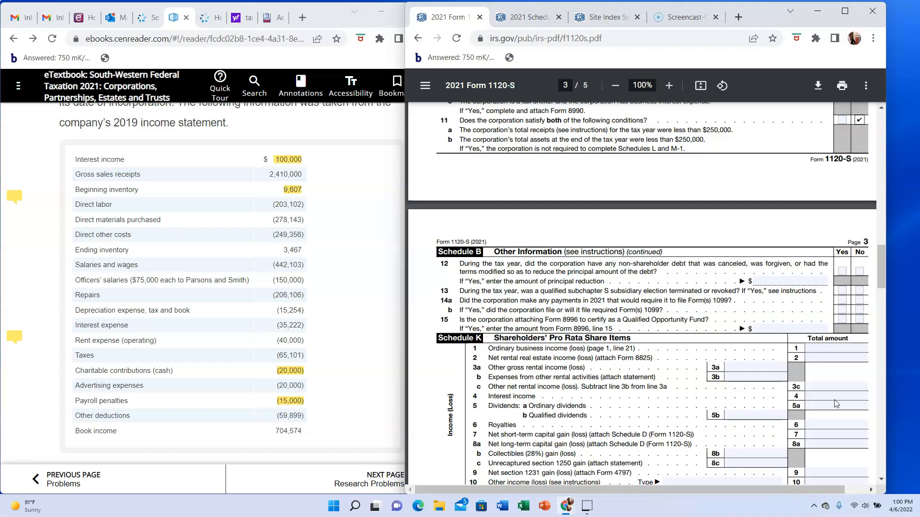
click(859, 271)
click(860, 291)
click(859, 302)
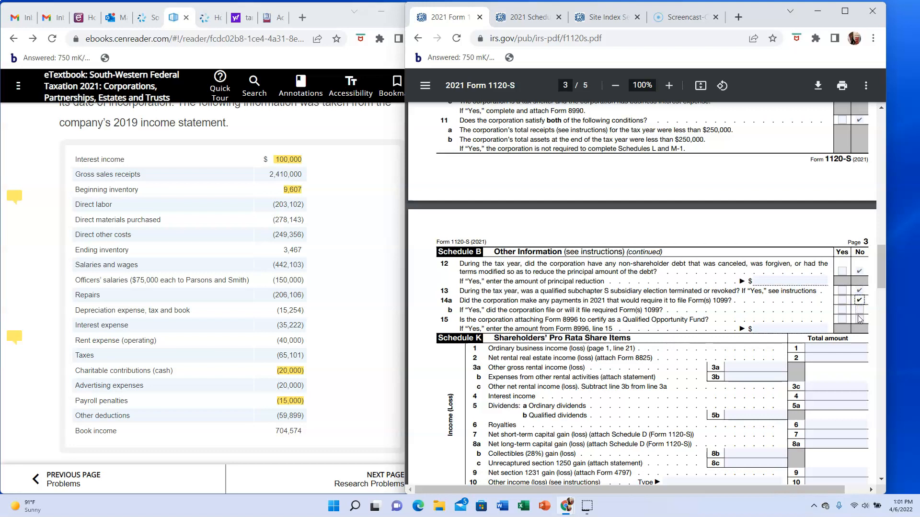
click(859, 320)
- Check the page 1, line 21 amount and enter 639574 as ordinary business income on Schedule K line 1
scroll(859, 324, down, 2)
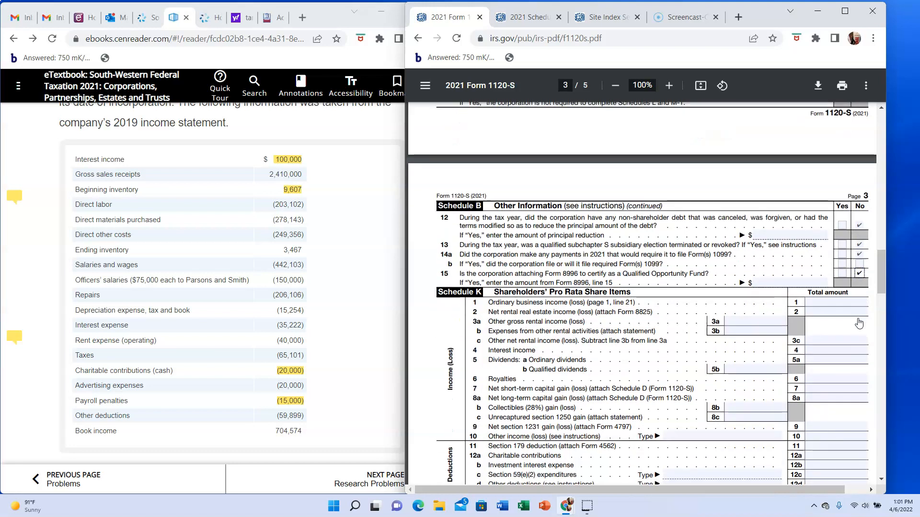
scroll(843, 341, down, 2)
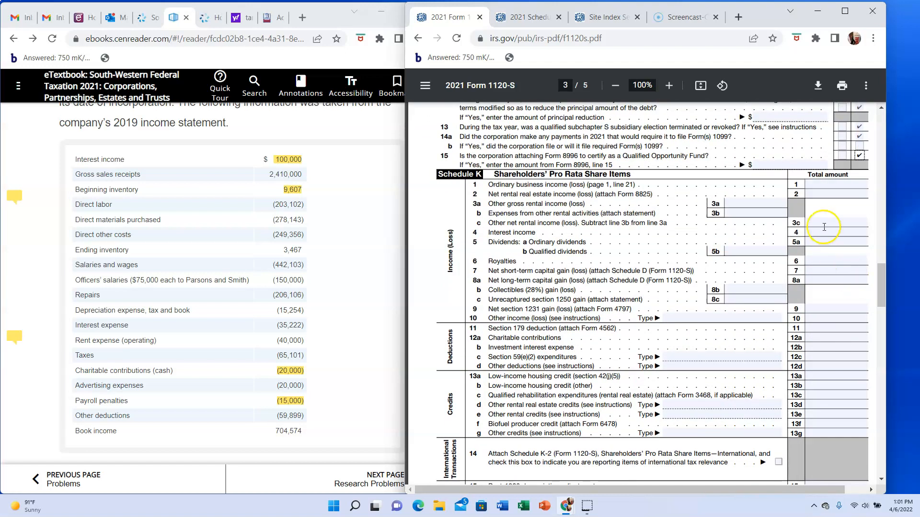
scroll(833, 186, up, 15)
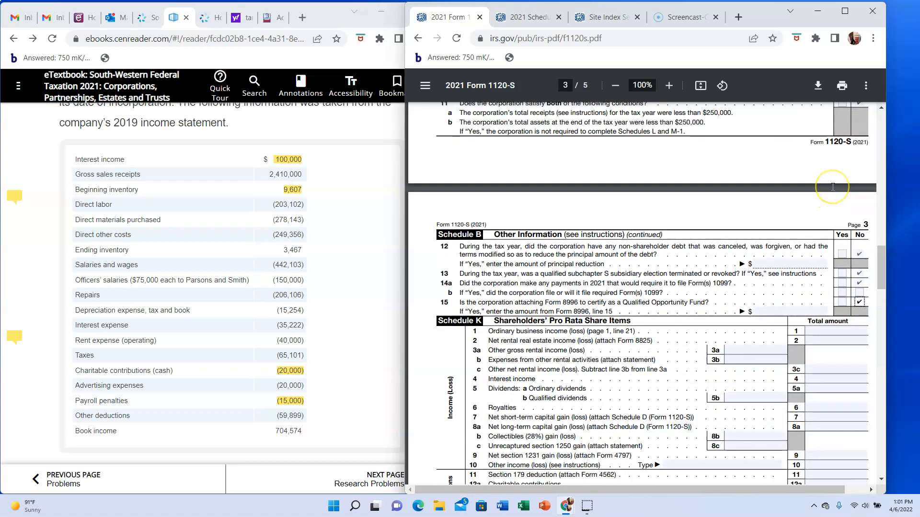
scroll(832, 187, up, 6)
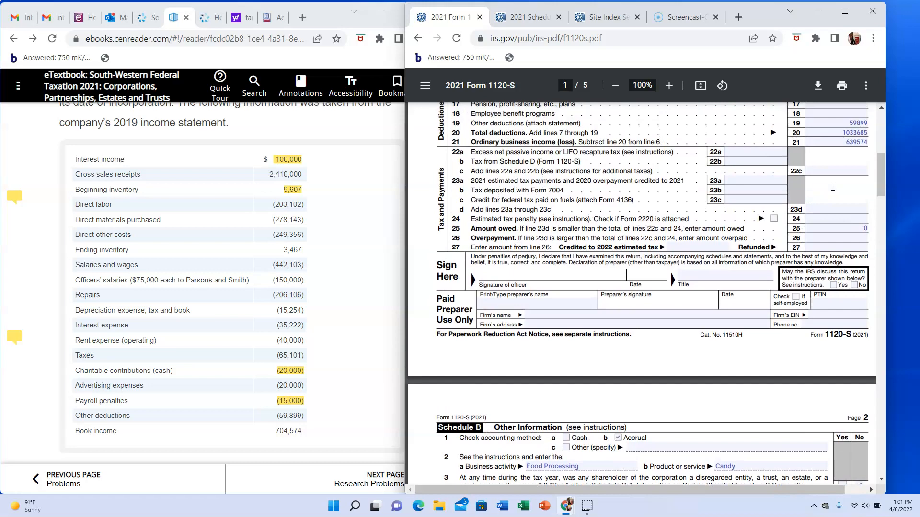
scroll(832, 187, down, 11)
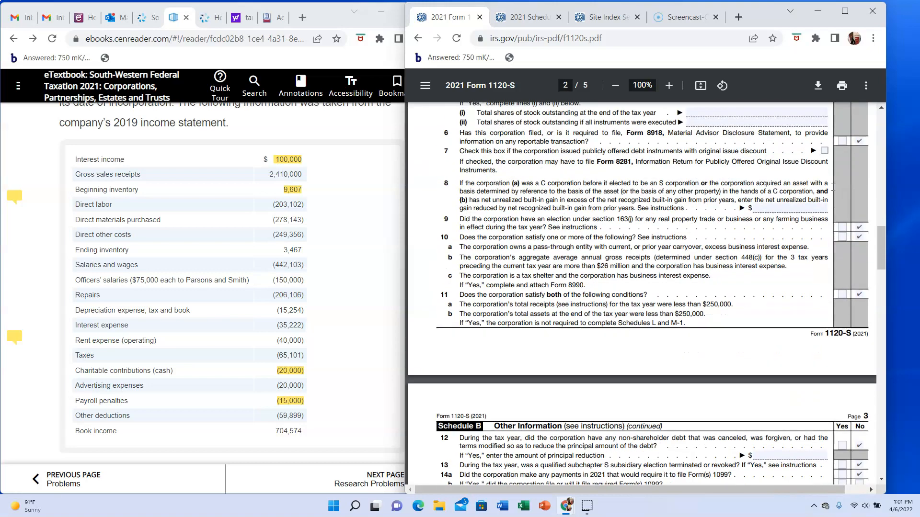
scroll(833, 187, down, 6)
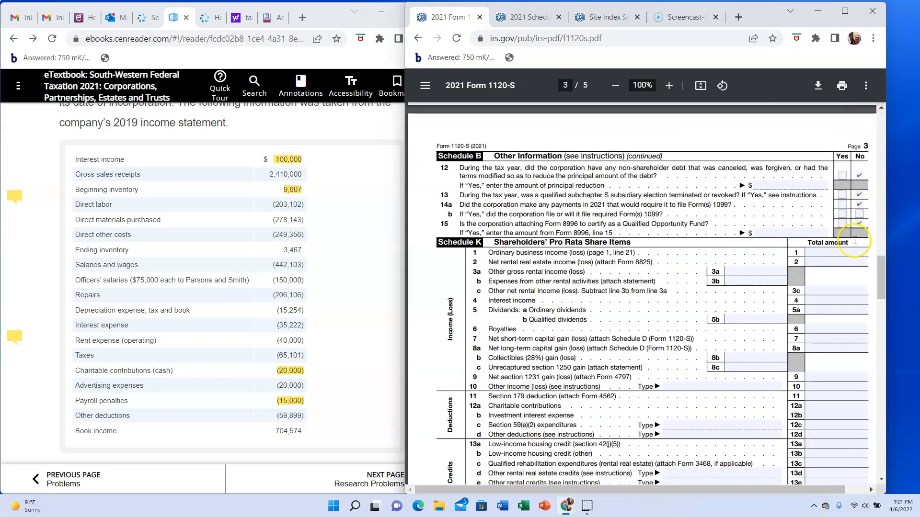
click(846, 252)
text(639574)
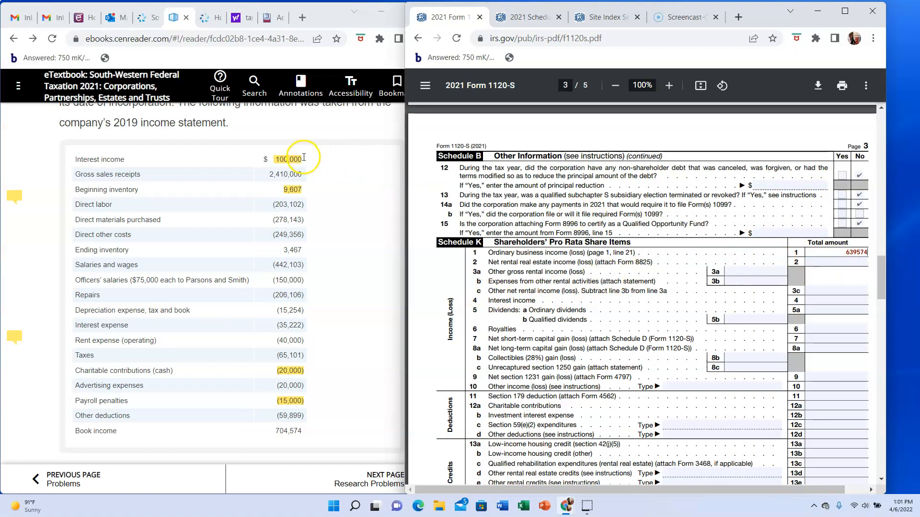
- Enter 100000 as interest income on Schedule K line 4 and 20000 as charitable contributions on line 12a
click(830, 298)
text(100000)
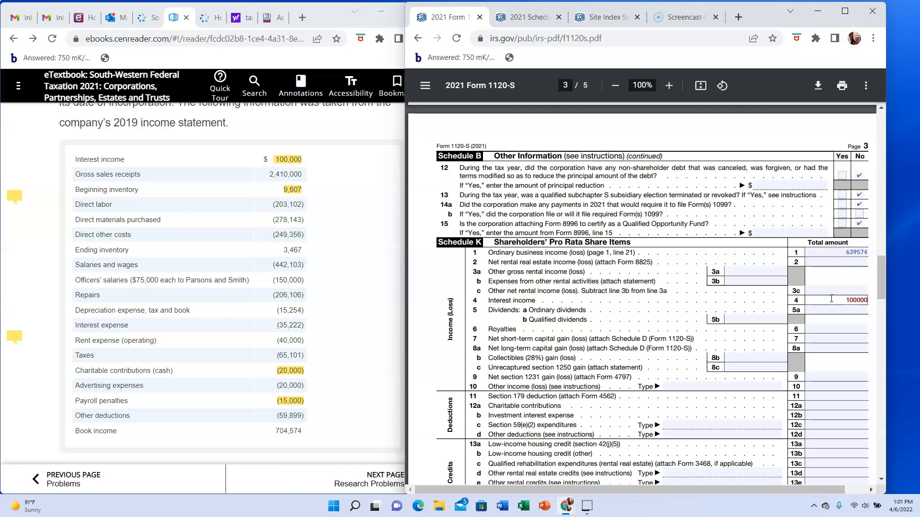
scroll(832, 298, down, 1)
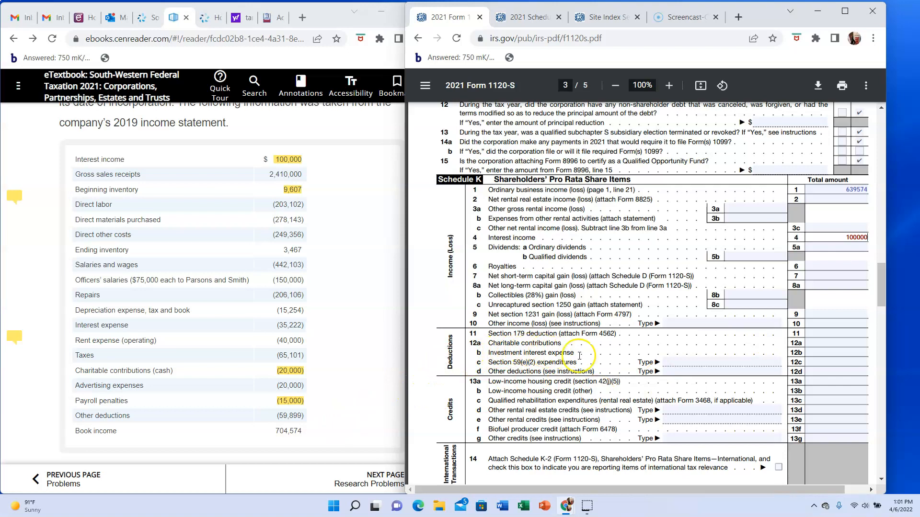
click(835, 344)
text(20000)
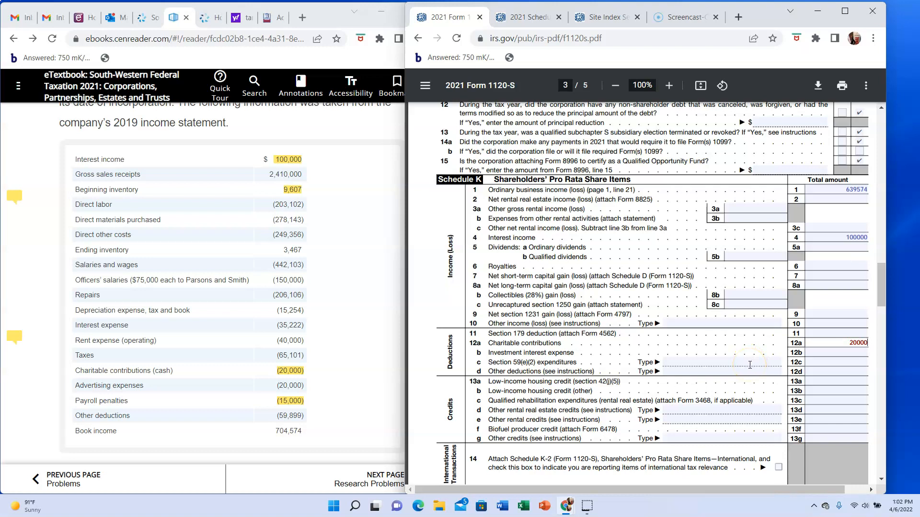
- Enter 15000 as nondeductible expenses on Schedule K line 16c and 100000 as investment income on line 17a
scroll(750, 366, down, 3)
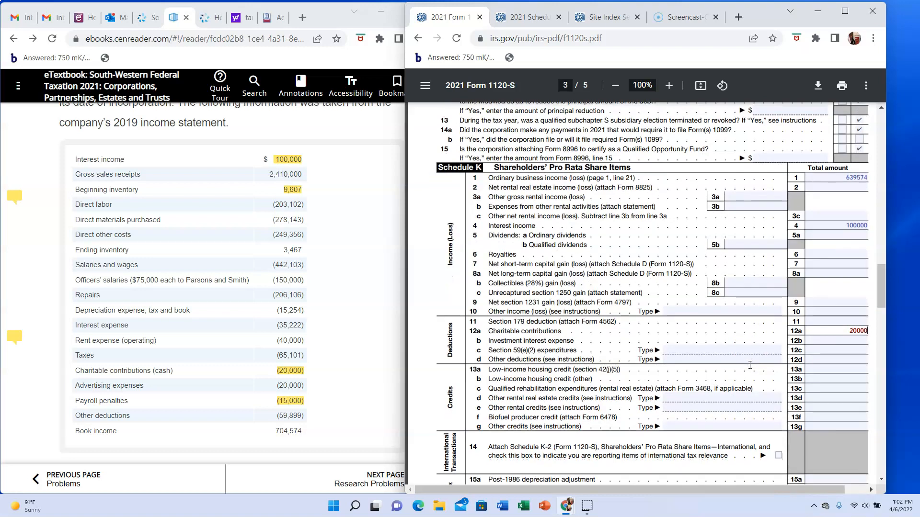
scroll(749, 365, down, 4)
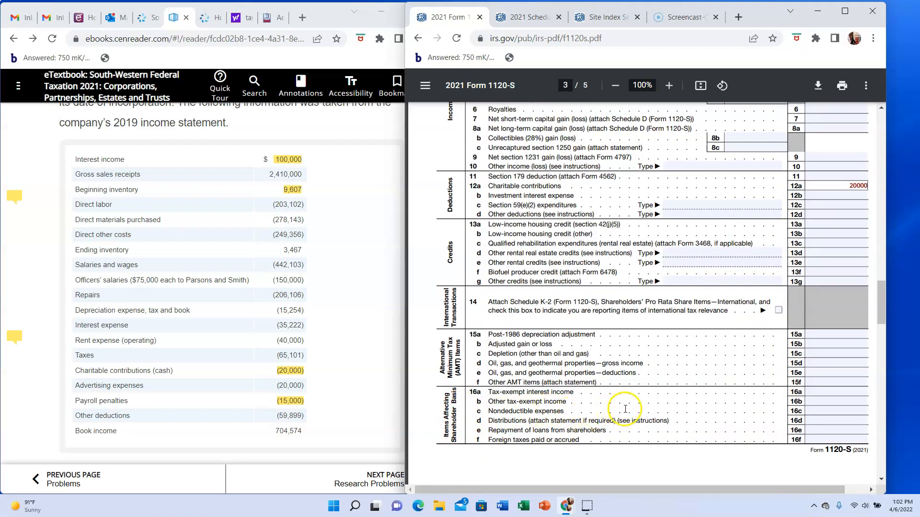
click(819, 409)
text(15000)
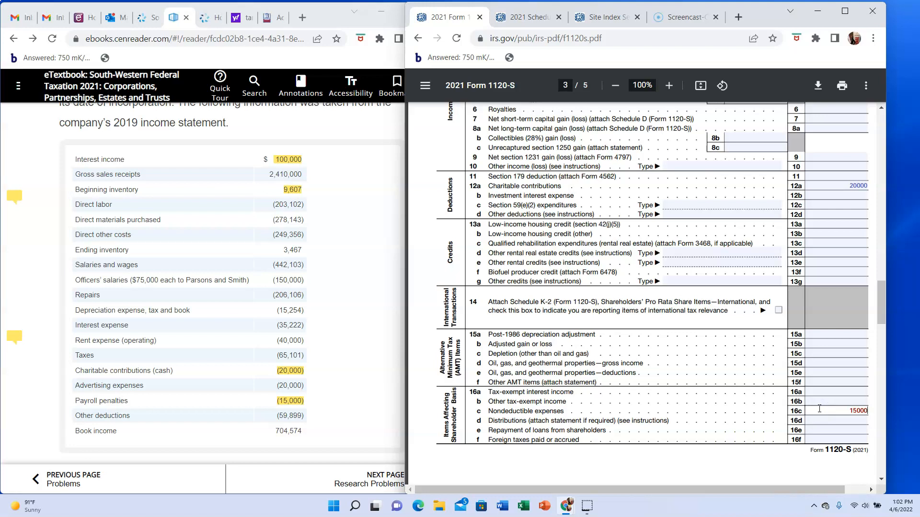
scroll(818, 409, down, 3)
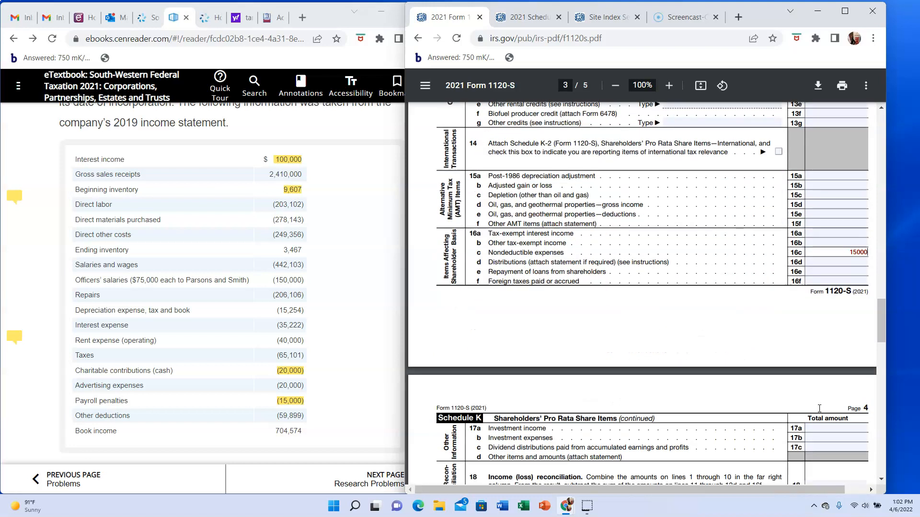
scroll(819, 409, down, 1)
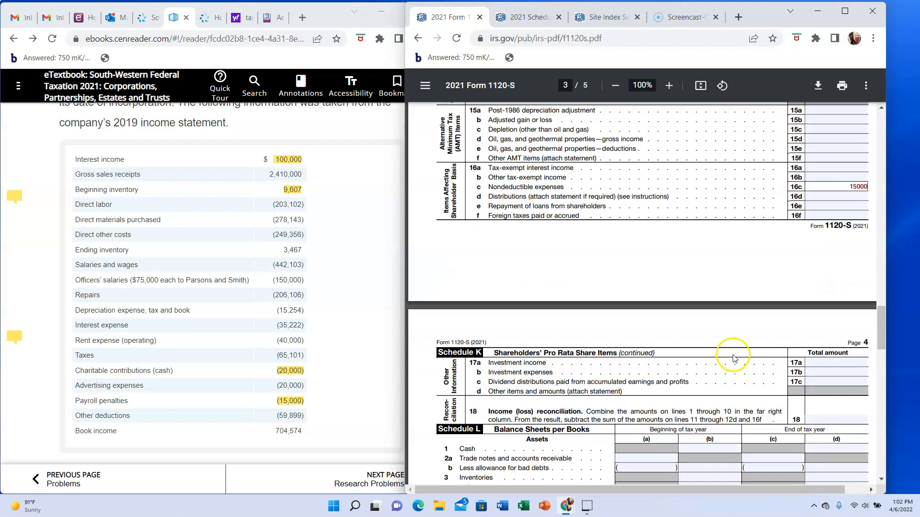
click(815, 362)
text(100000)
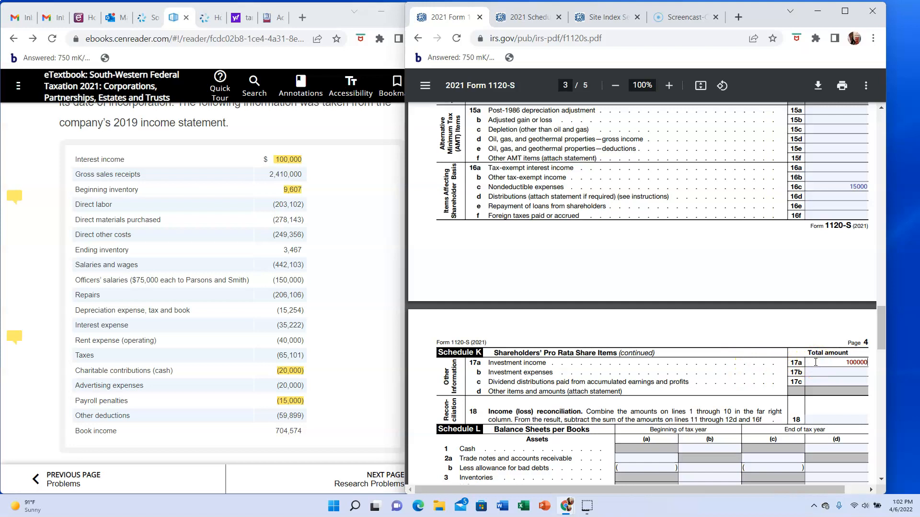
- Review the Schedule K income and deduction amounts on lines 1 through 16f needed for the line 18 reconciliation
scroll(815, 362, down, 1)
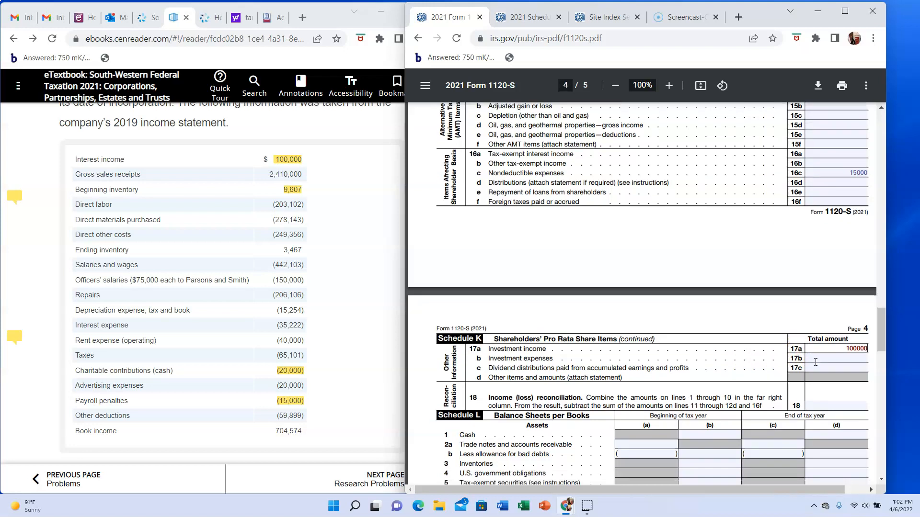
click(833, 382)
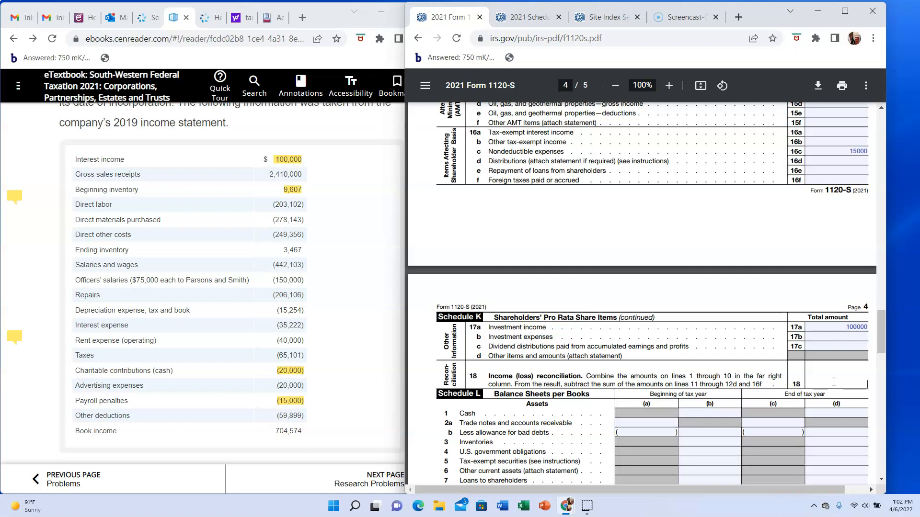
scroll(833, 382, up, 8)
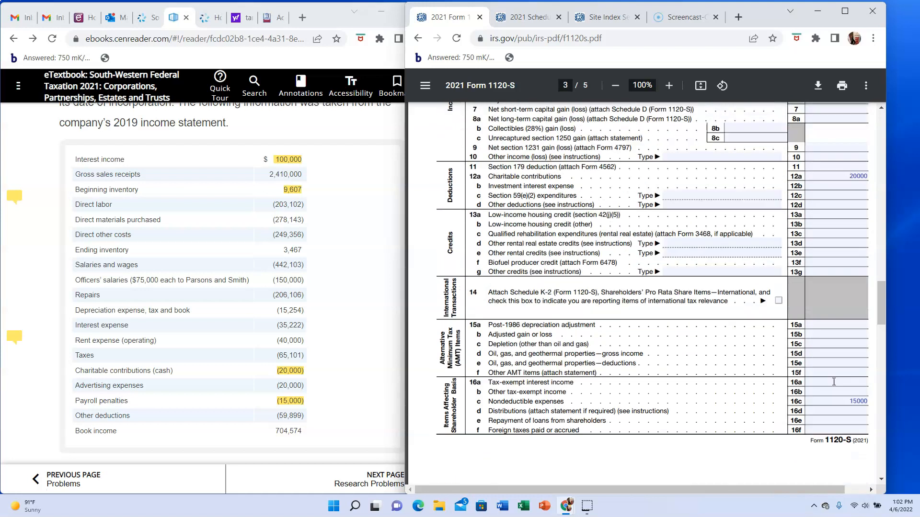
right_click(834, 382)
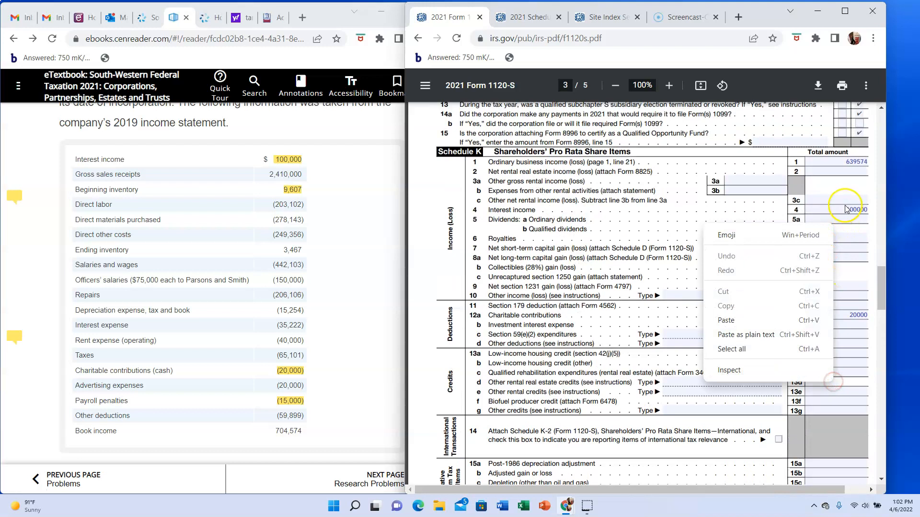
click(853, 239)
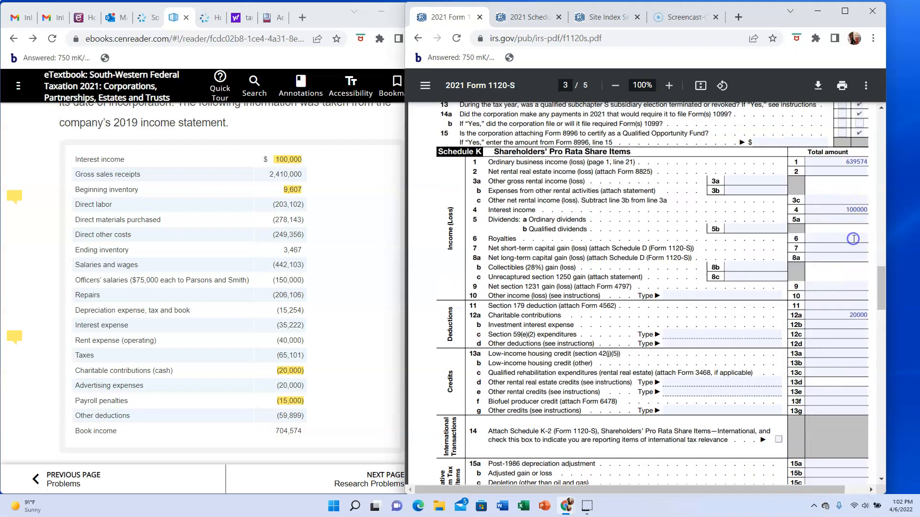
click(850, 209)
scroll(847, 220, down, 2)
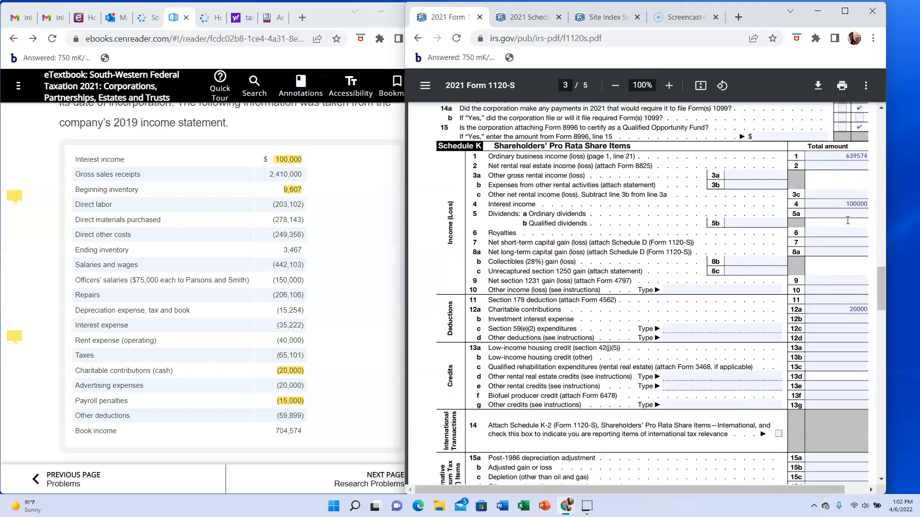
click(847, 234)
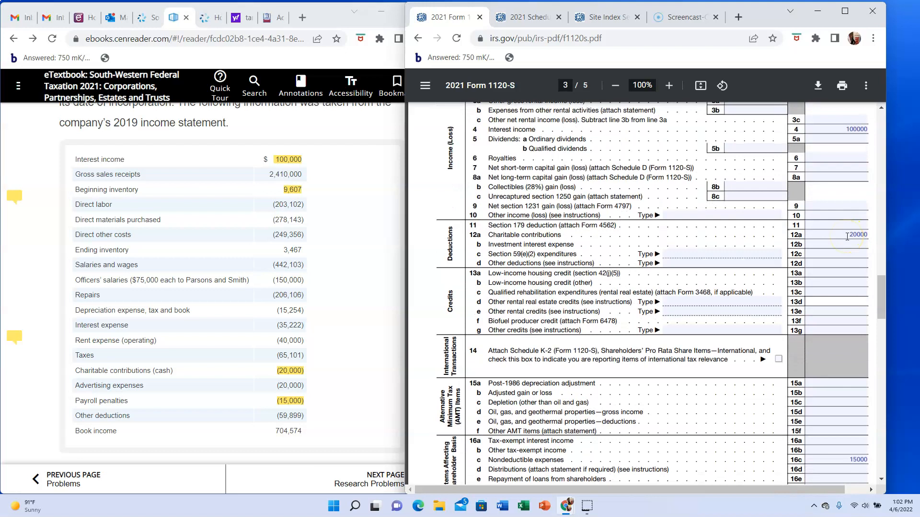
scroll(847, 237, down, 2)
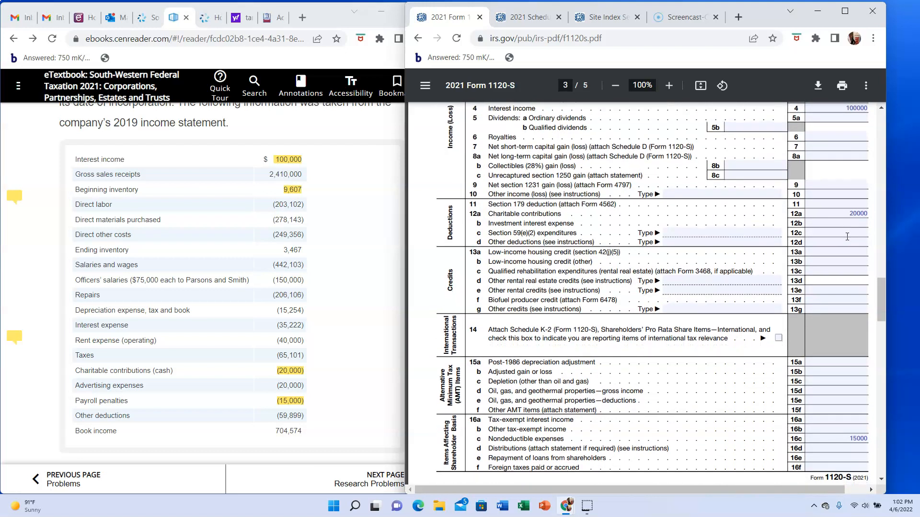
scroll(847, 237, up, 3)
scroll(847, 236, up, 1)
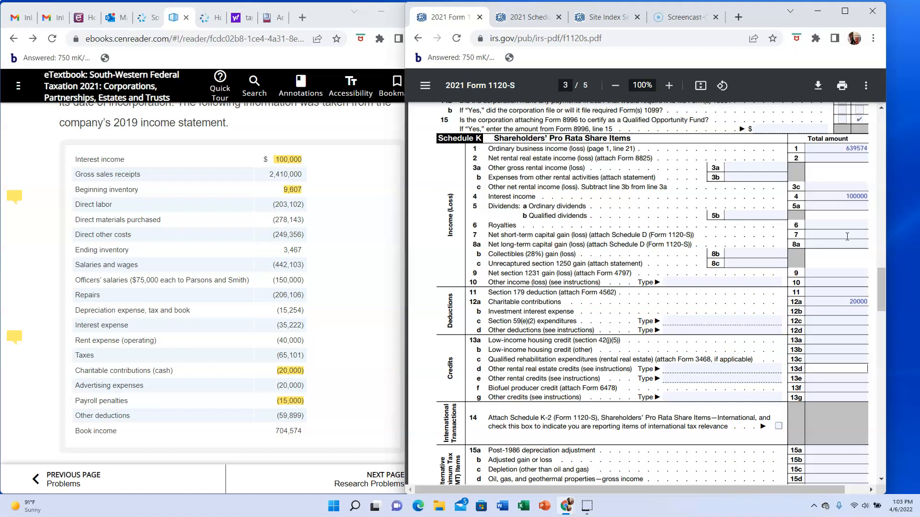
scroll(847, 236, down, 4)
click(847, 338)
scroll(839, 345, down, 3)
click(829, 395)
scroll(832, 425, down, 1)
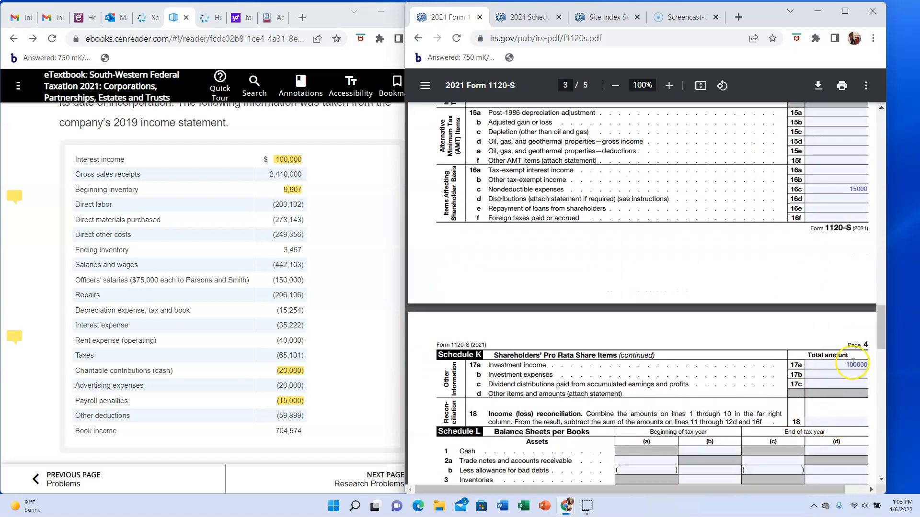
- Enter 719574 as the income (loss) reconciliation on Schedule K line 18
click(833, 419)
text(719574)
- Enter the January 1 cash balance of 47840 from the textbook's comparative balance sheet on Schedule L line 1, column (b)
scroll(833, 420, down, 5)
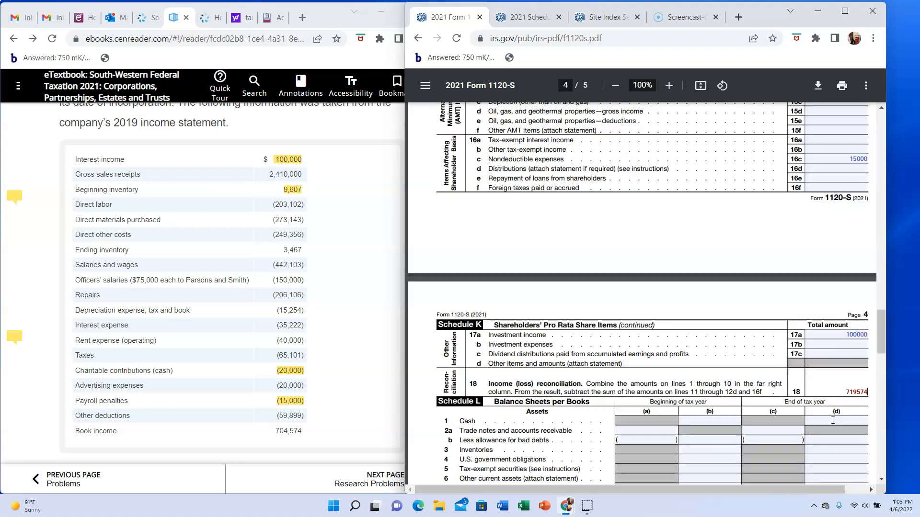
scroll(833, 420, down, 1)
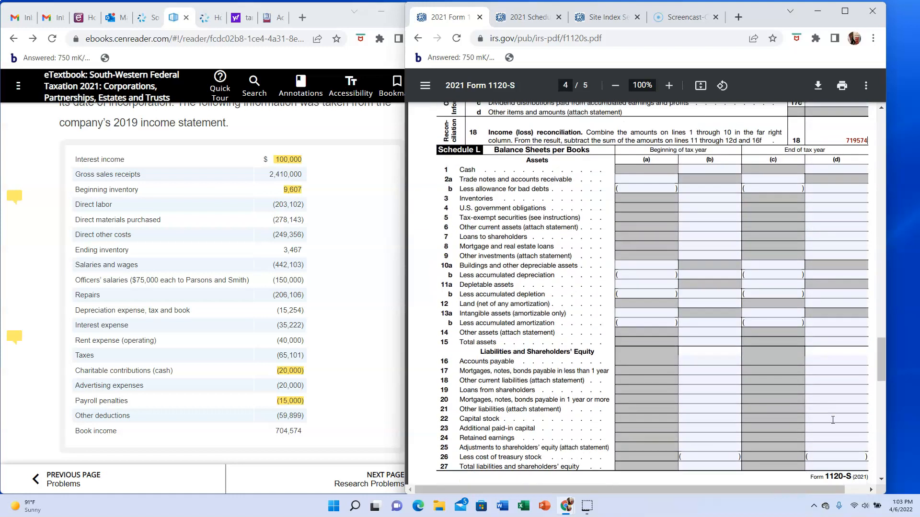
scroll(315, 407, down, 3)
scroll(316, 407, down, 4)
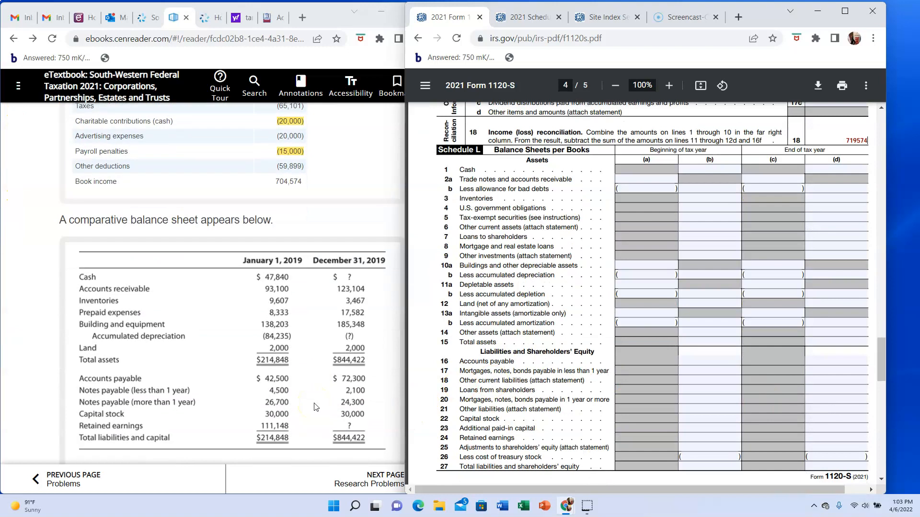
click(708, 170)
text(47840)
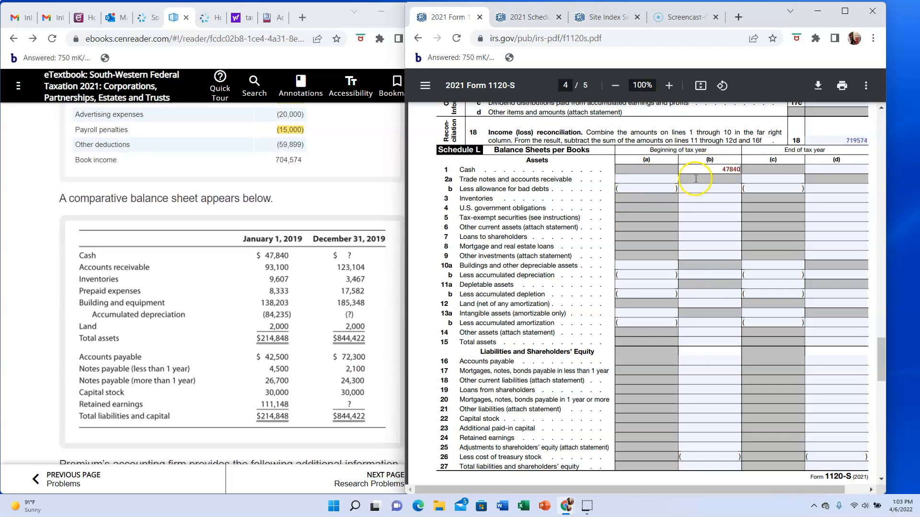
- Enter beginning-of-year receivables of 93100 on Schedule L line 2a, column (a), and 93100 on line 2b, column (b)
click(665, 178)
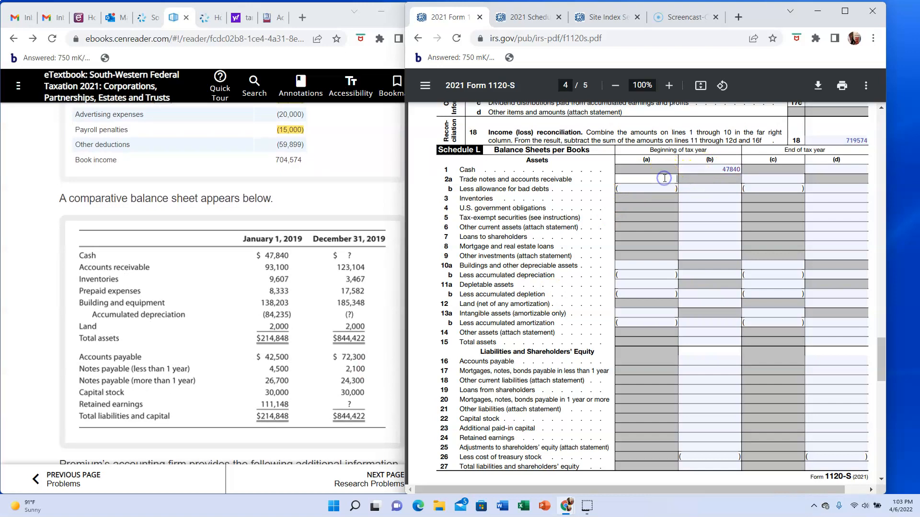
text(93100)
click(693, 190)
text(93100)
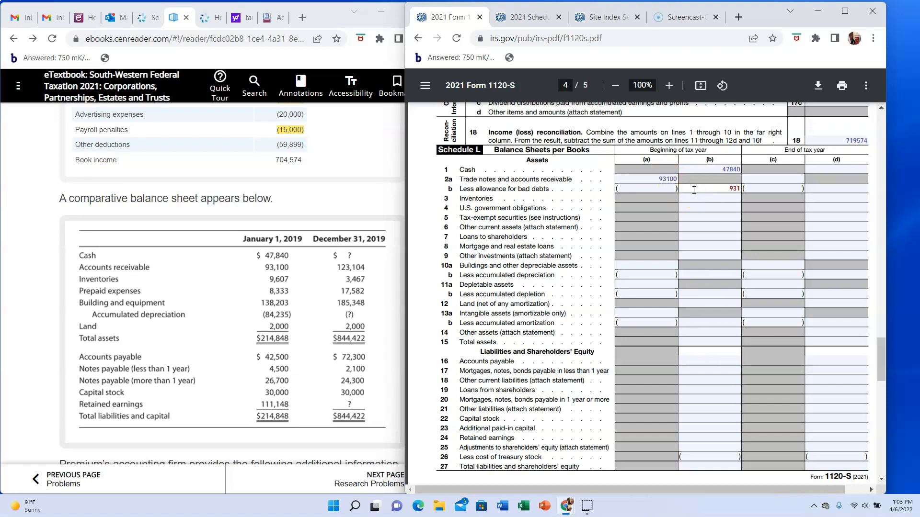
- Enter beginning inventories of 9607 on Schedule L line 3 and other current assets of 8333 on line 6, column (b)
click(693, 197)
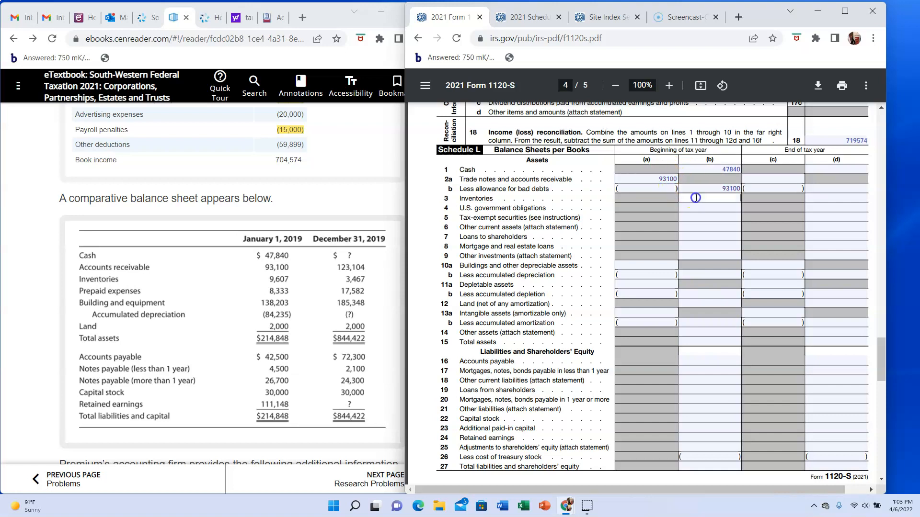
text(9607)
click(697, 226)
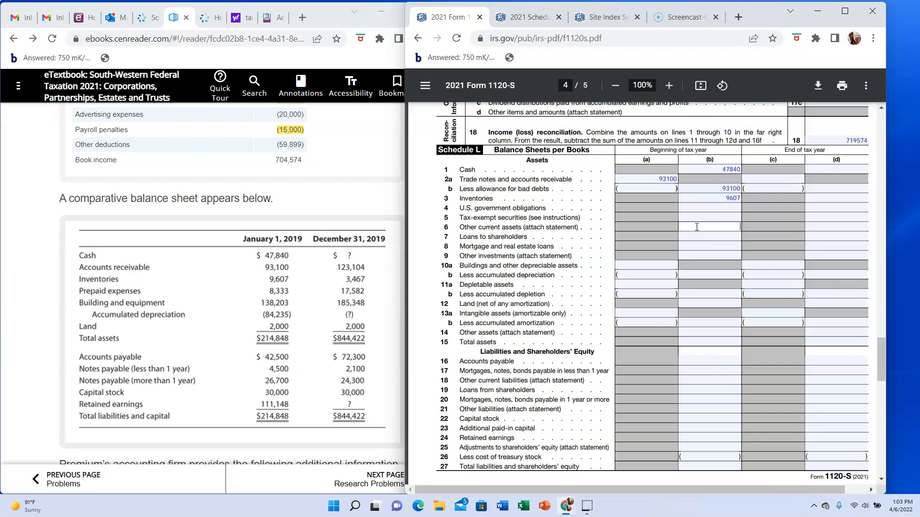
text(8333)
- Enter beginning buildings and depreciable assets of 138203 on line 10a and accumulated depreciation of 84235 on line 10b, column (a)
click(660, 265)
text(138203)
click(659, 274)
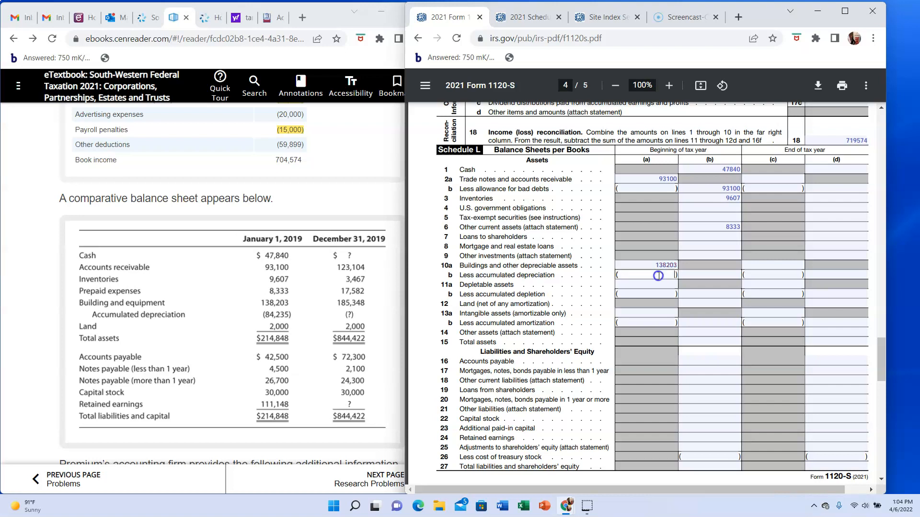
text(84235)
click(704, 275)
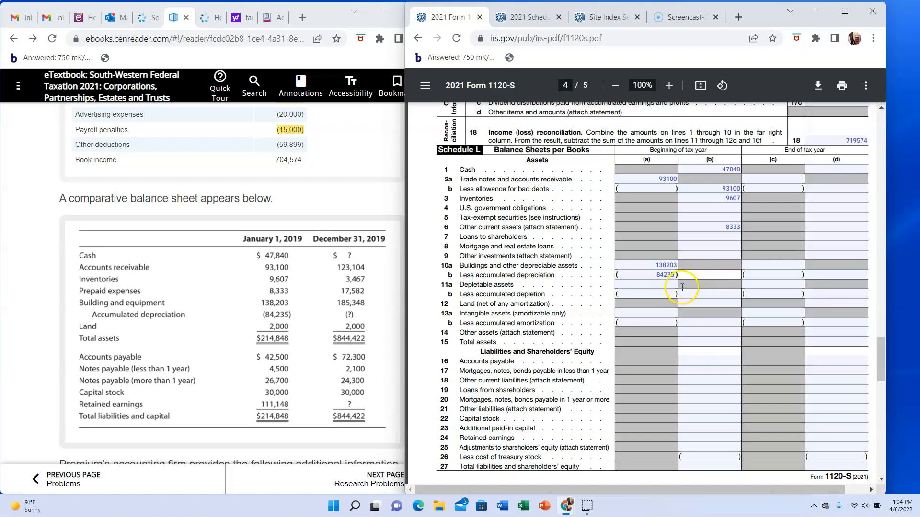
- Enter beginning land of 2000 on line 12 and net depreciable assets of 53968 on line 10b, column (b)
click(703, 303)
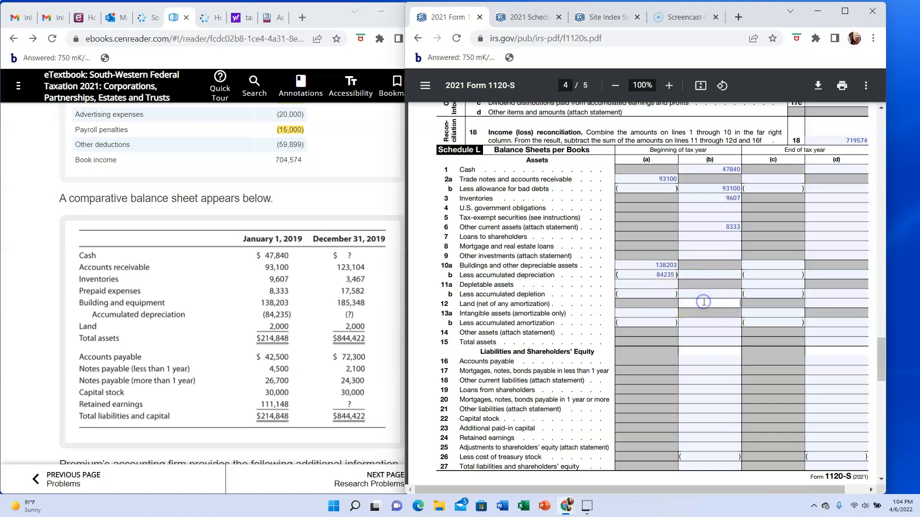
text(2000)
click(723, 275)
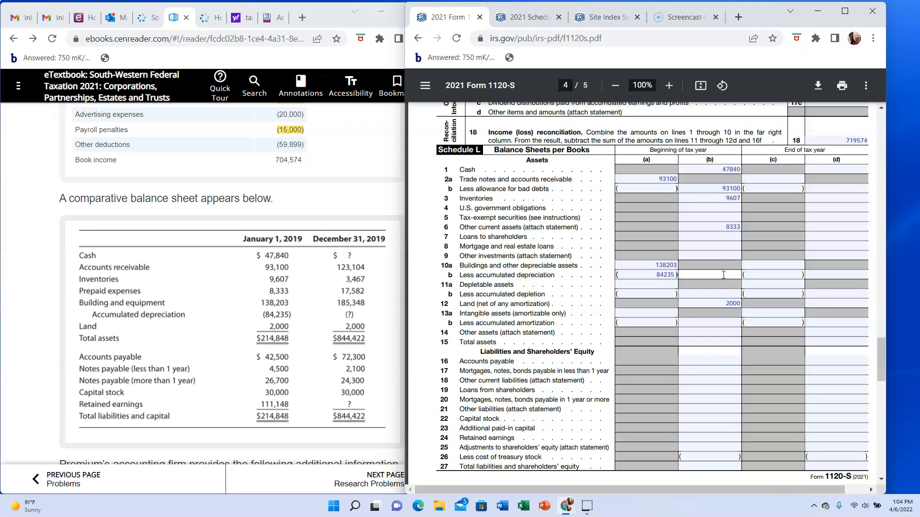
text(53968)
- Enter 214848 as beginning-of-year total assets on Schedule L line 15, column (b)
click(696, 243)
click(720, 342)
text(214848)
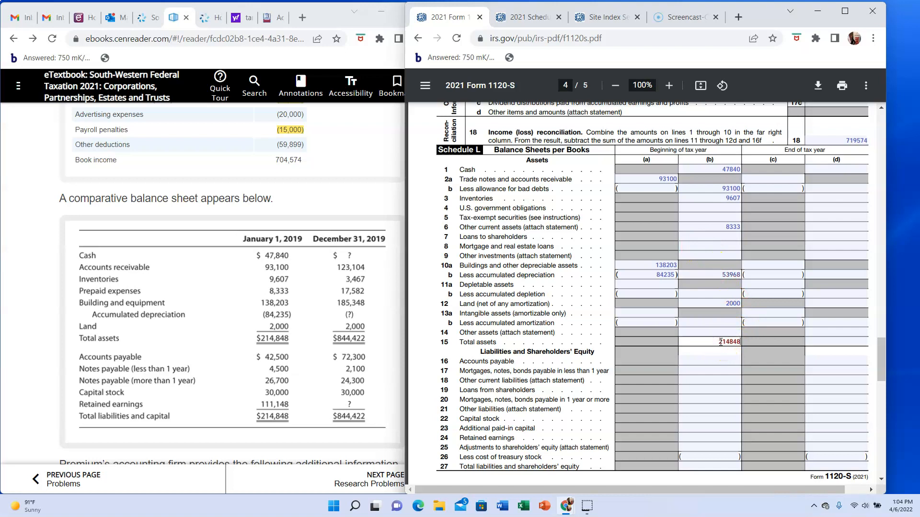
- Enter beginning accounts payable of 42500 on line 16, short-term notes of 4500 on line 17 and long-term notes of 26700 on line 20
click(727, 358)
text(42500)
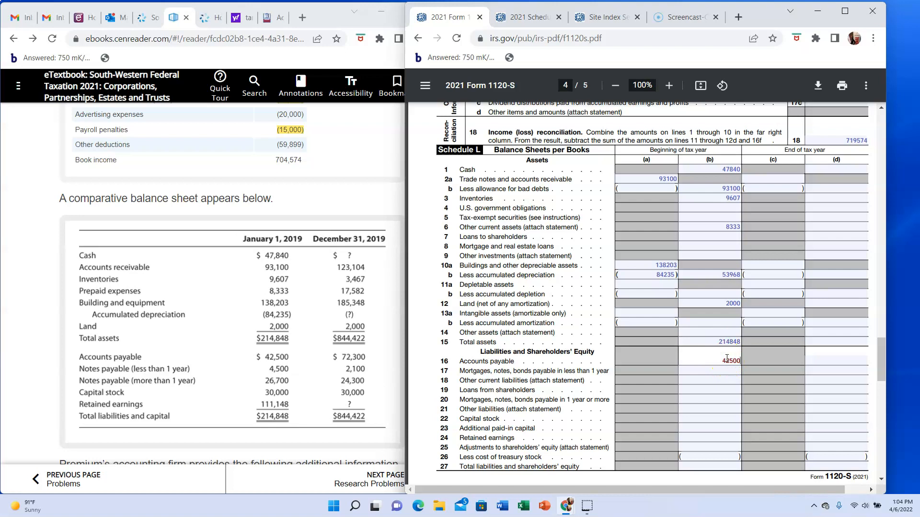
click(727, 371)
text(4500)
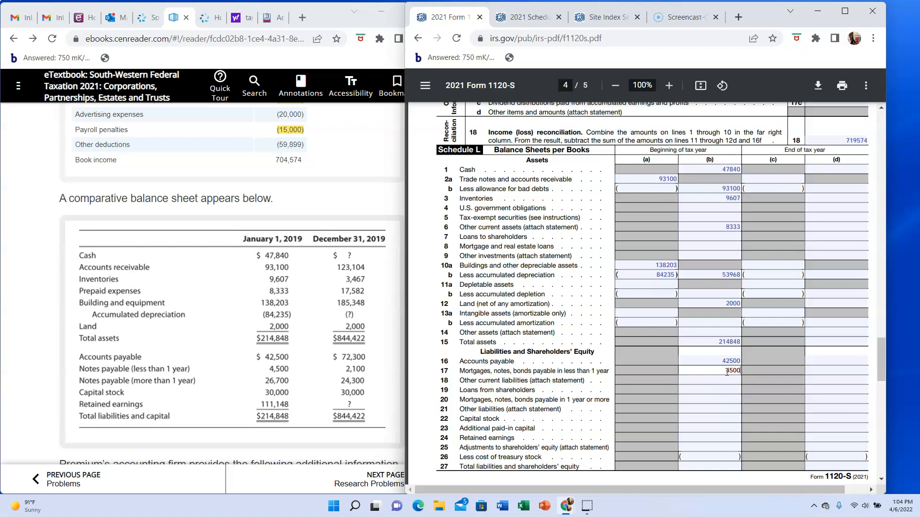
click(726, 398)
text(26700)
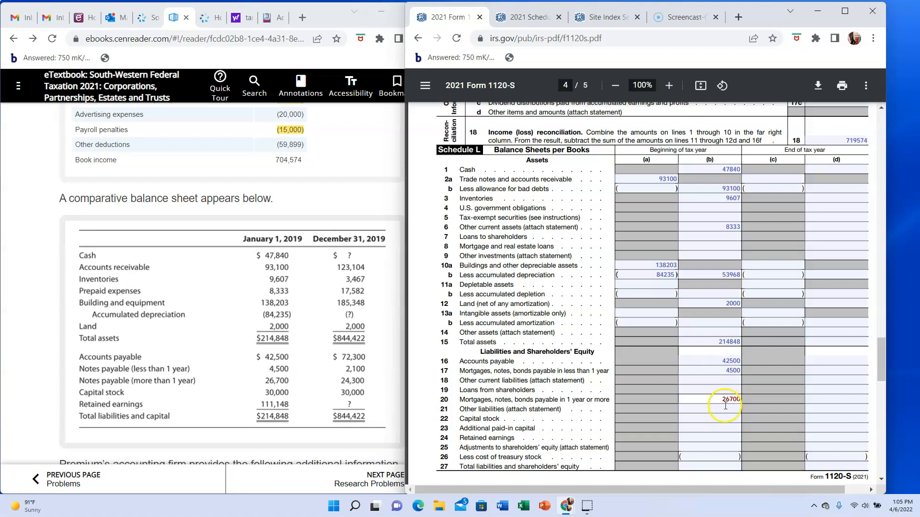
- Enter beginning capital stock of 30000 on Schedule L line 22, column (b)
click(726, 413)
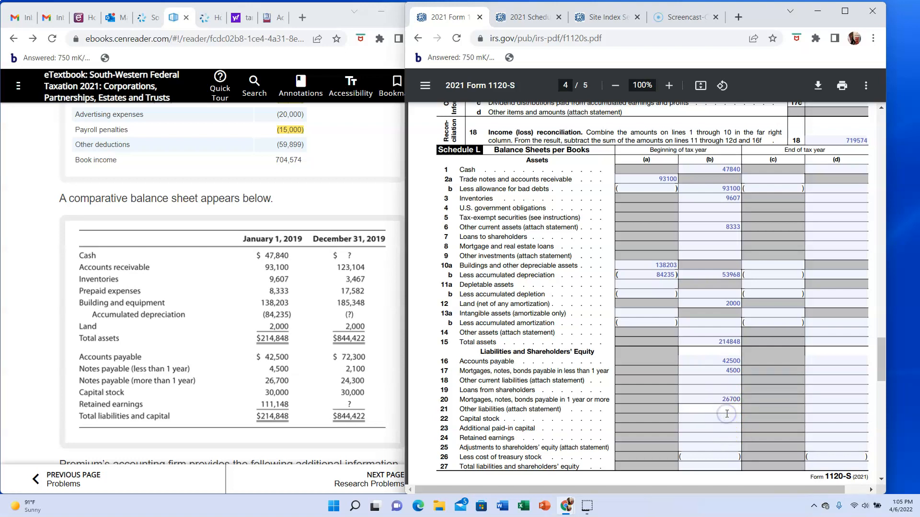
right_click(726, 419)
click(726, 421)
text(30000)
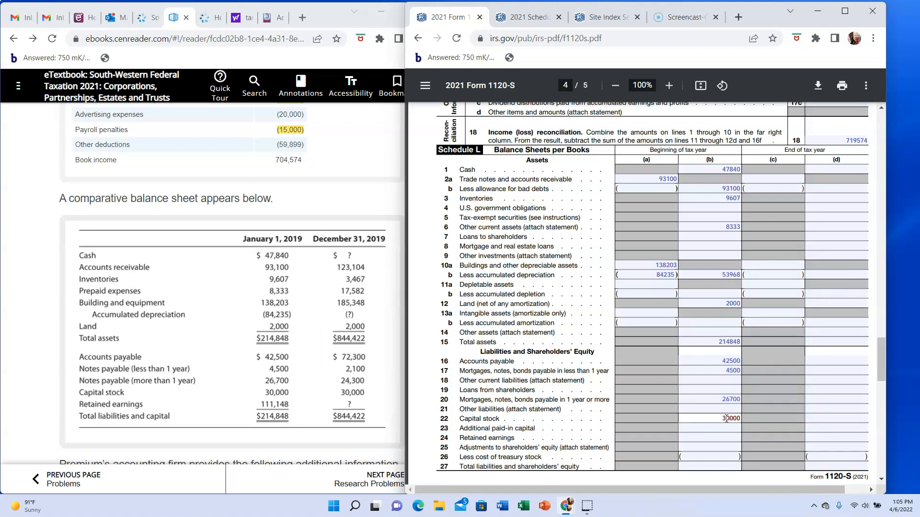
- Enter beginning retained earnings of 111148 on line 24 and total liabilities and shareholders' equity of 214848 on line 27, column (b)
click(714, 437)
text(111148)
click(710, 467)
text(214848)
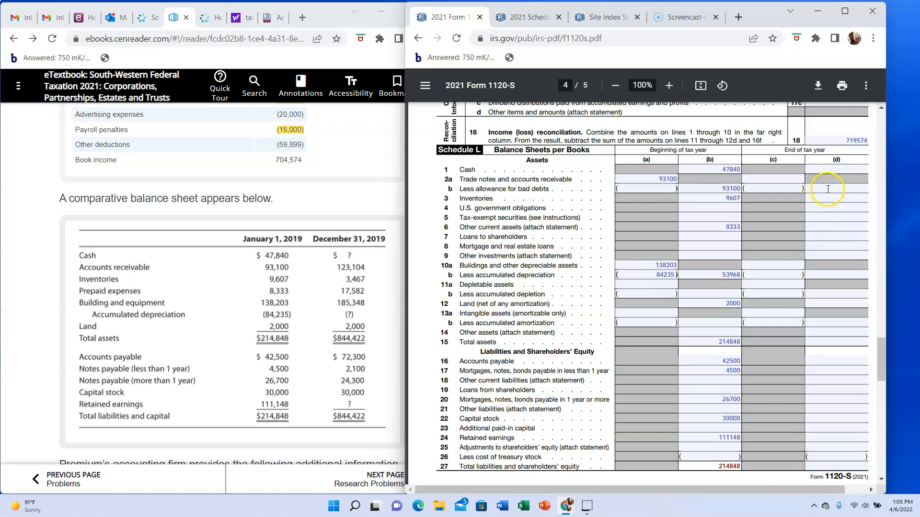
- Enter end-of-year receivables of 123104 on line 2a, column (c), and on line 2b, column (d)
click(793, 182)
text(123104)
click(821, 191)
text(123104)
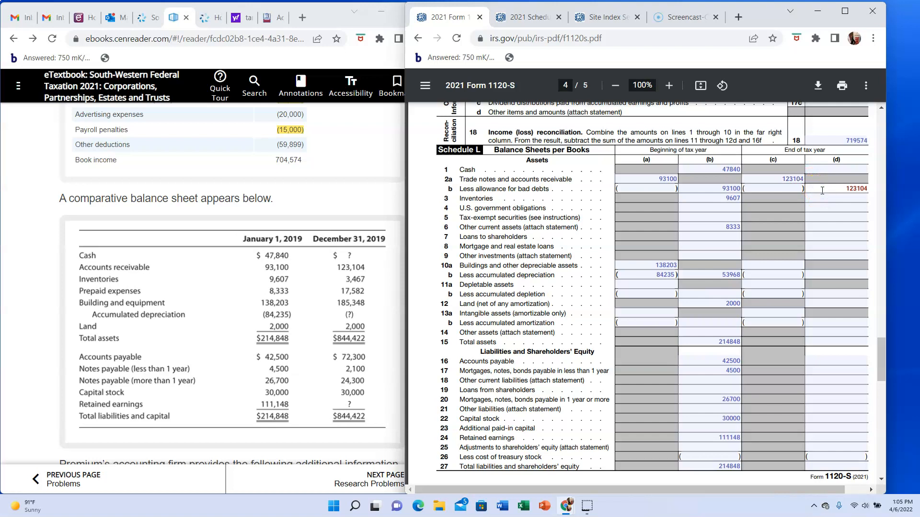
- Enter ending inventories of 3467 on line 3 and other current assets of 17582 on line 6, column (d)
click(839, 200)
text(3467)
click(839, 223)
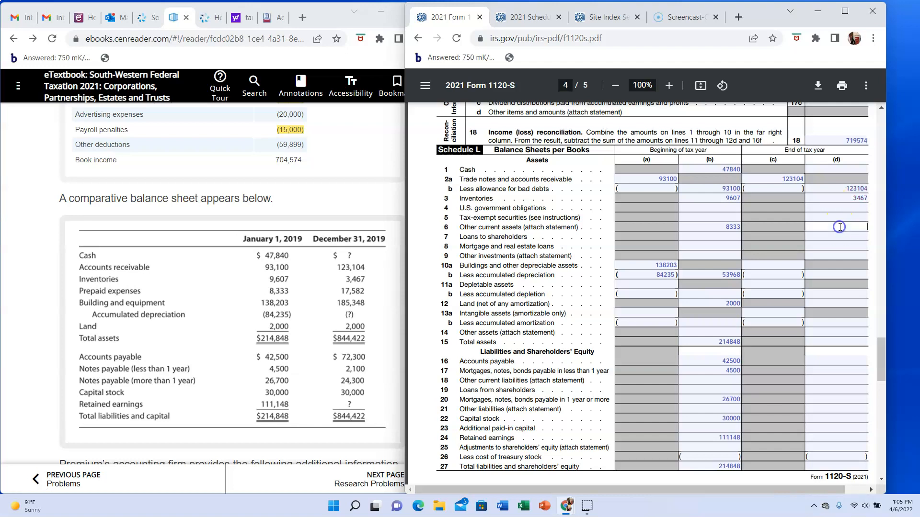
text(17582)
- Enter ending buildings and other depreciable assets of 185348 on line 10a, column (c)
click(786, 262)
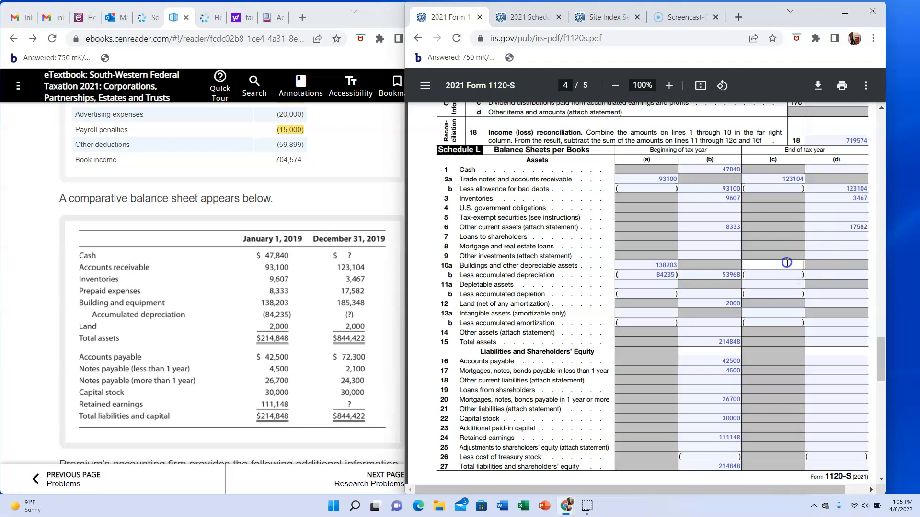
text(185348)
click(786, 275)
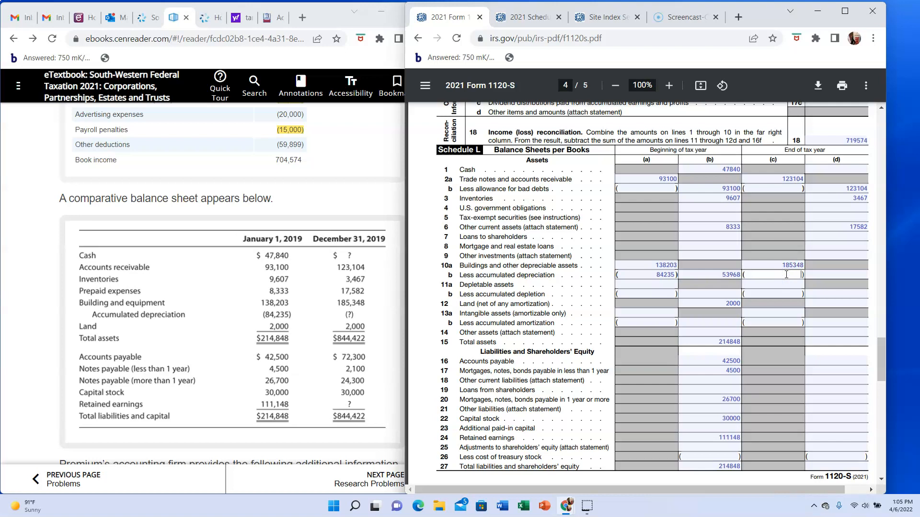
- Examine the textbook's depreciation expense and the accumulated depreciation row of its comparative balance sheet
scroll(786, 275, up, 1)
scroll(786, 275, down, 1)
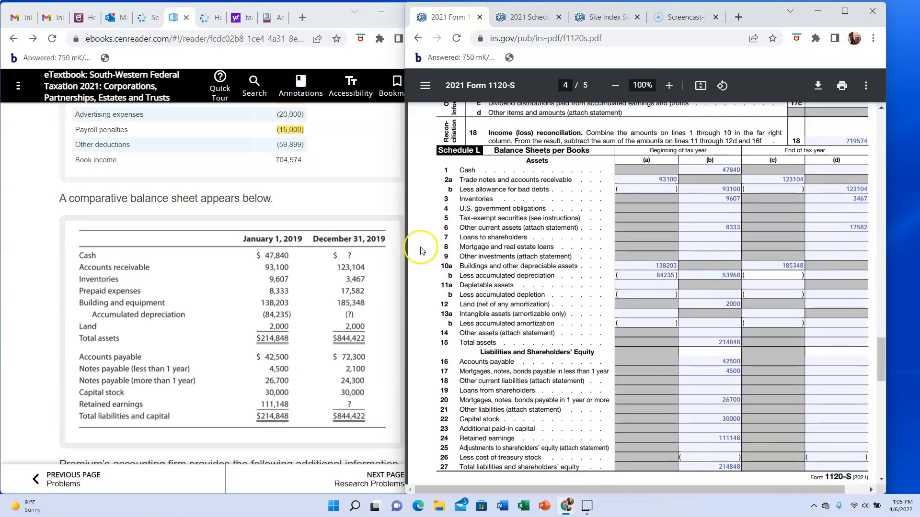
scroll(351, 236, up, 3)
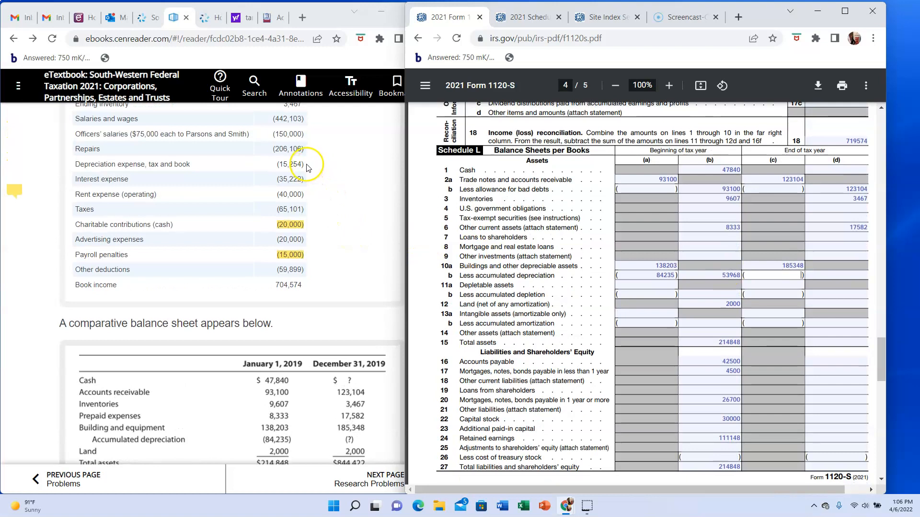
scroll(308, 168, down, 3)
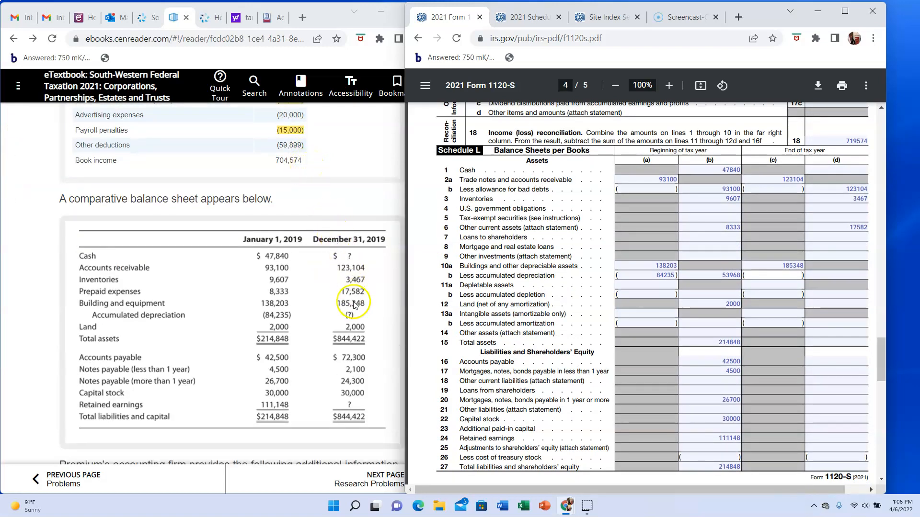
click(355, 309)
right_click(358, 315)
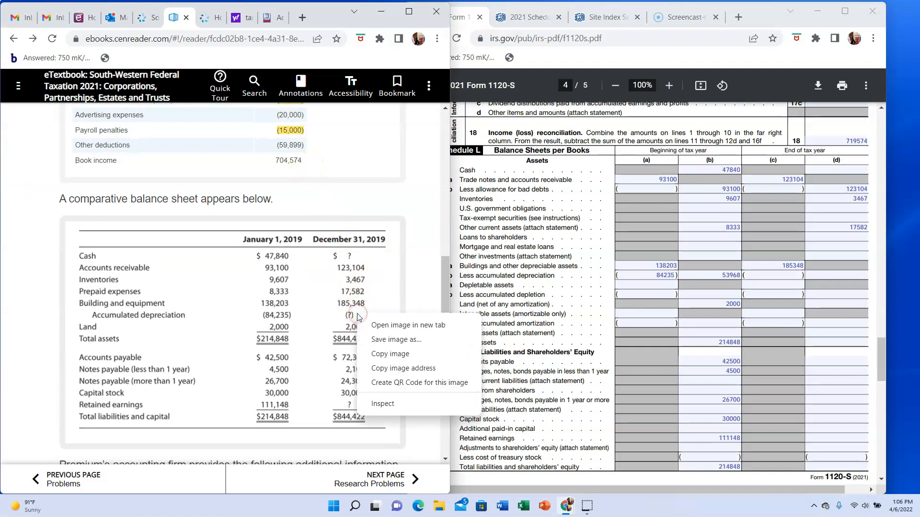
right_click(355, 315)
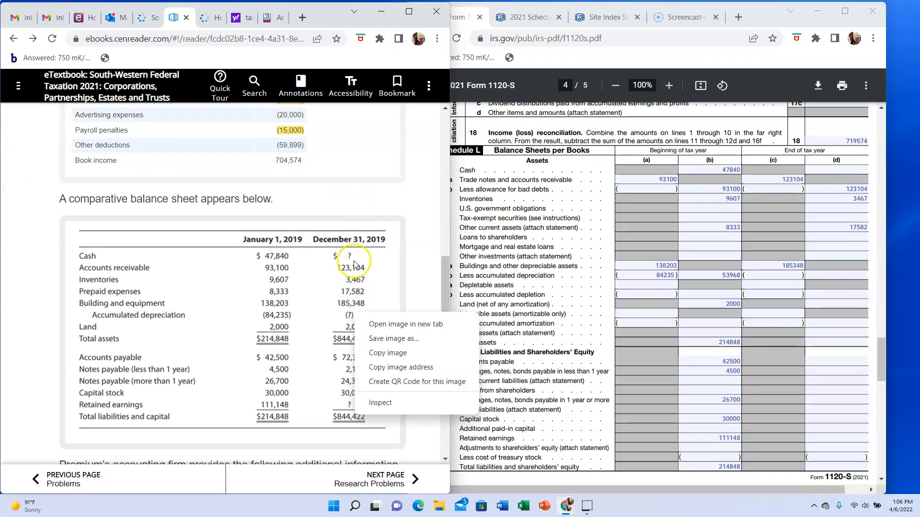
right_click(353, 207)
right_click(353, 207)
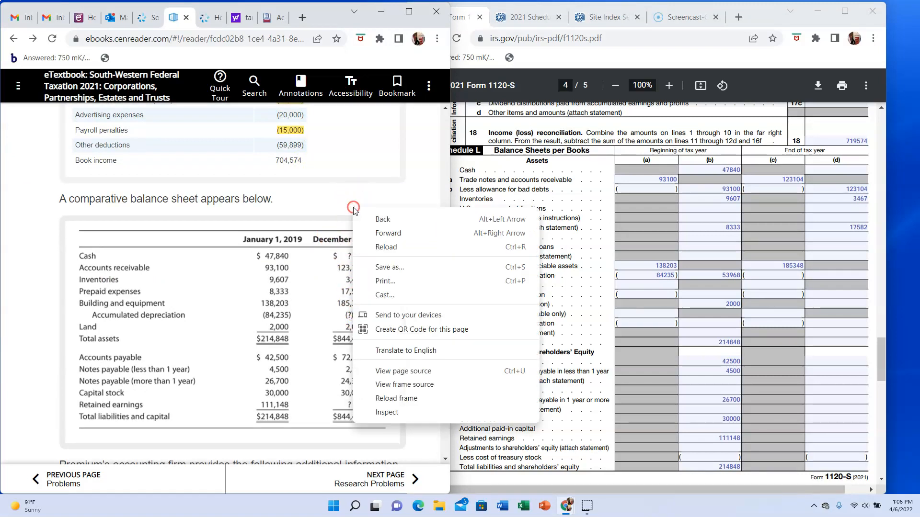
click(346, 235)
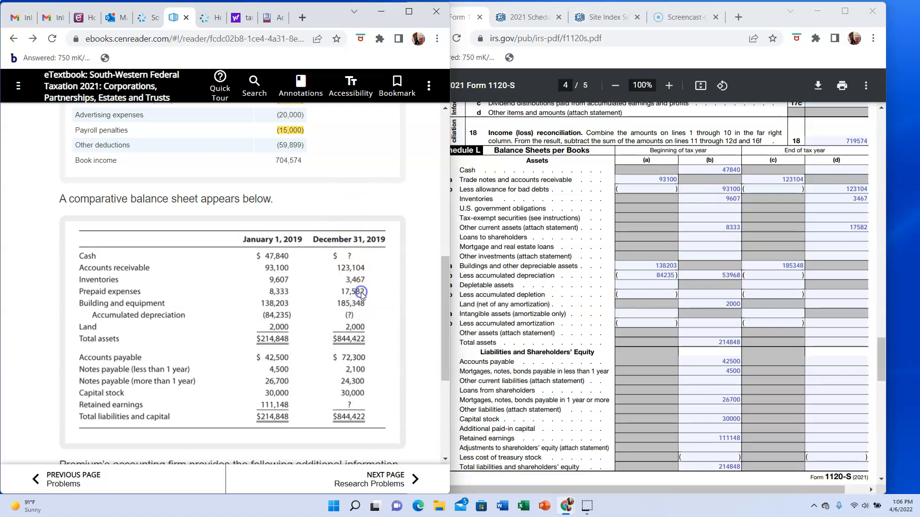
click(357, 316)
click(352, 319)
scroll(316, 175, up, 1)
scroll(315, 176, up, 1)
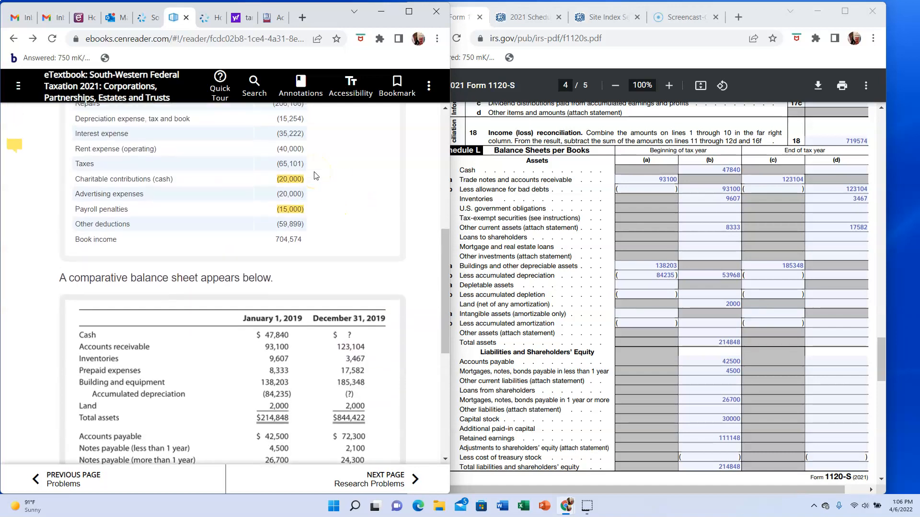
scroll(317, 175, down, 1)
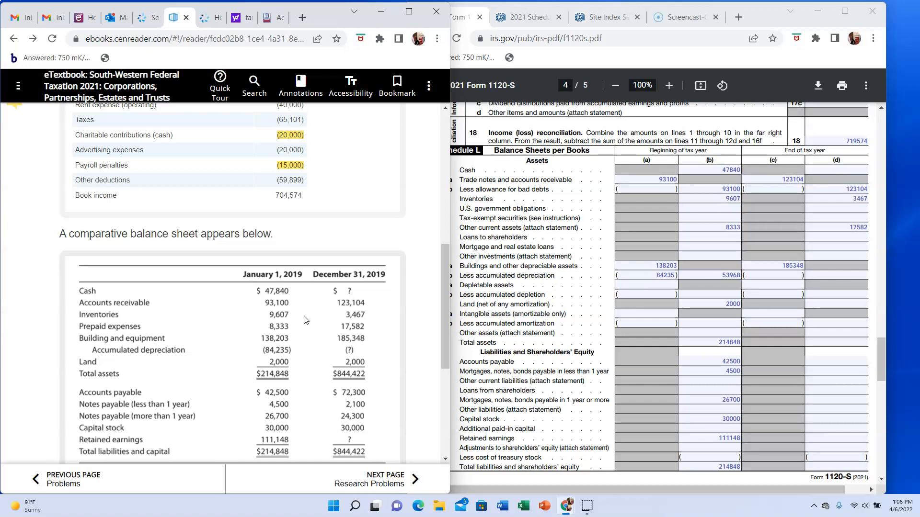
scroll(305, 319, up, 1)
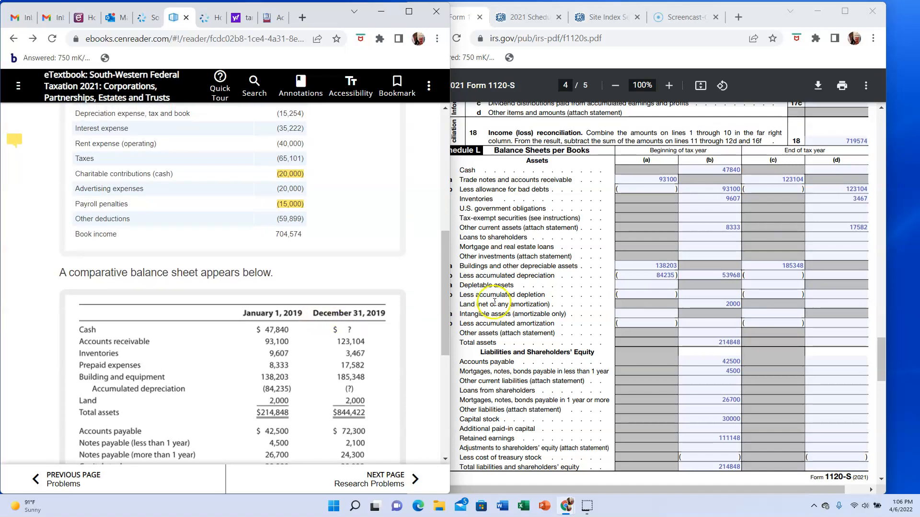
- Enter ending accumulated depreciation of 99489 in column (c) and net depreciable assets of 85859 in column (d) of line 10b
click(757, 275)
text(99489)
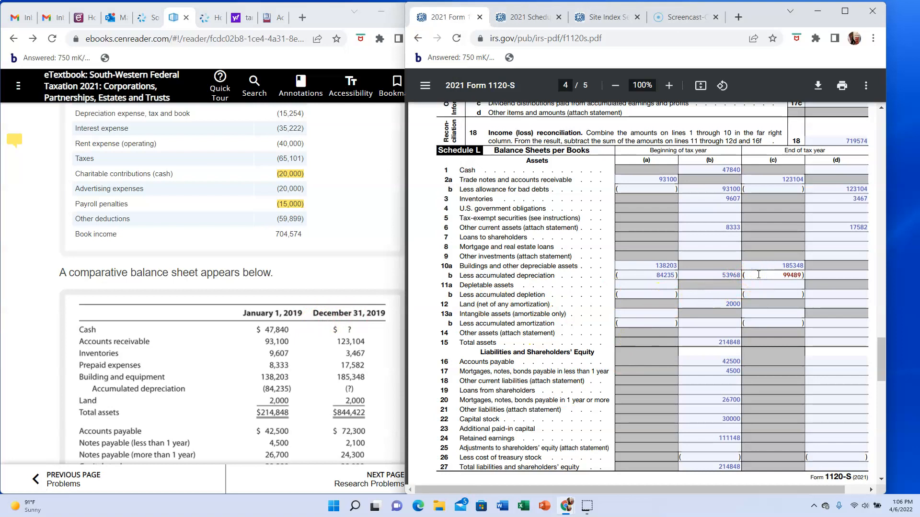
click(828, 275)
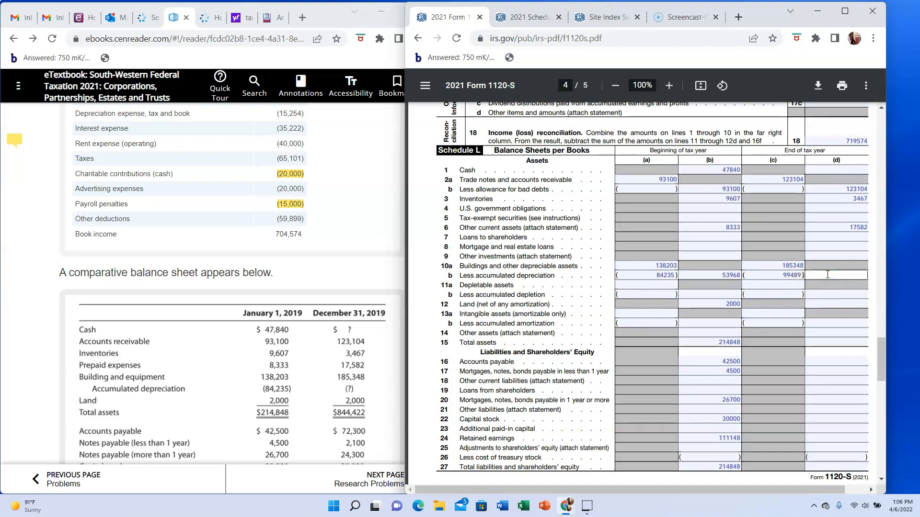
text(96959)
key(BackSpace)
key(BackSpace)
key(BackSpace)
key(BackSpace)
key(BackSpace)
text(85859)
- Enter ending land of 2000 on line 12 and total assets of 844422 on line 15, column (d)
click(834, 305)
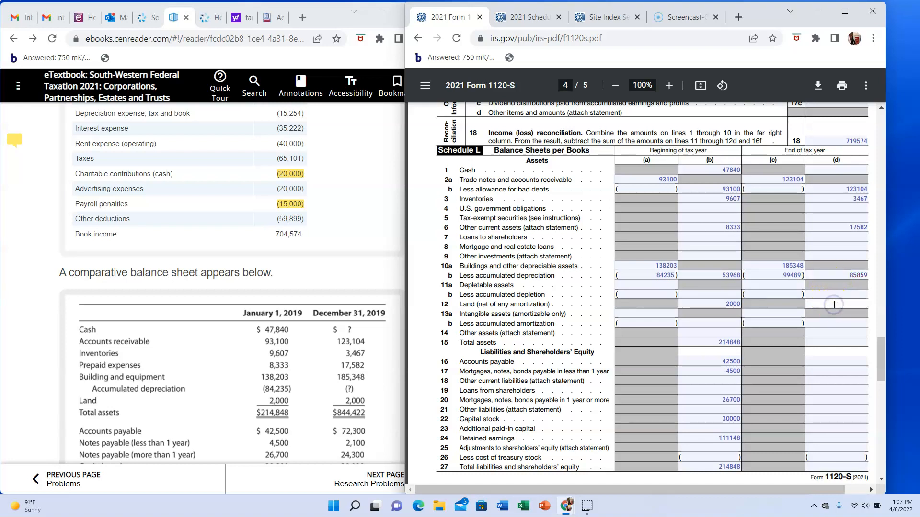
text(2000)
click(832, 343)
text(844422)
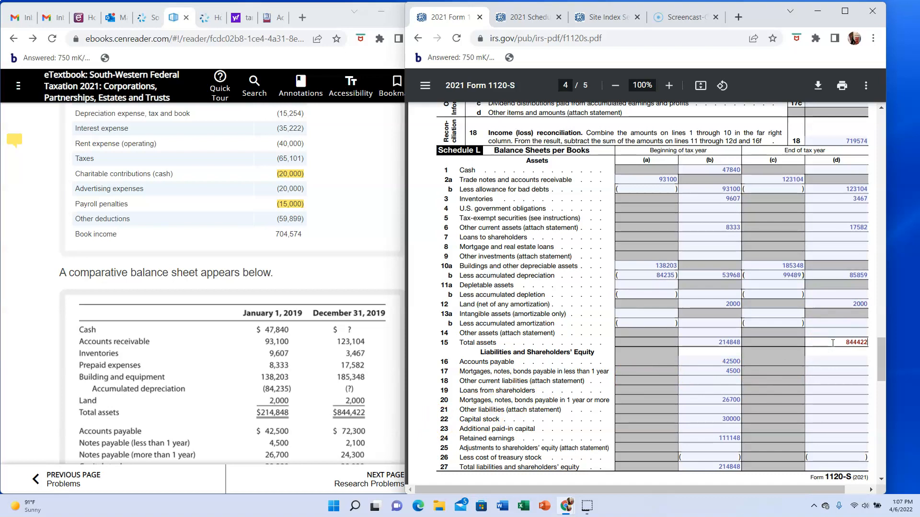
- Enter ending cash of 612410 on Schedule L line 1, column (d)
click(834, 344)
click(836, 173)
text(612410)
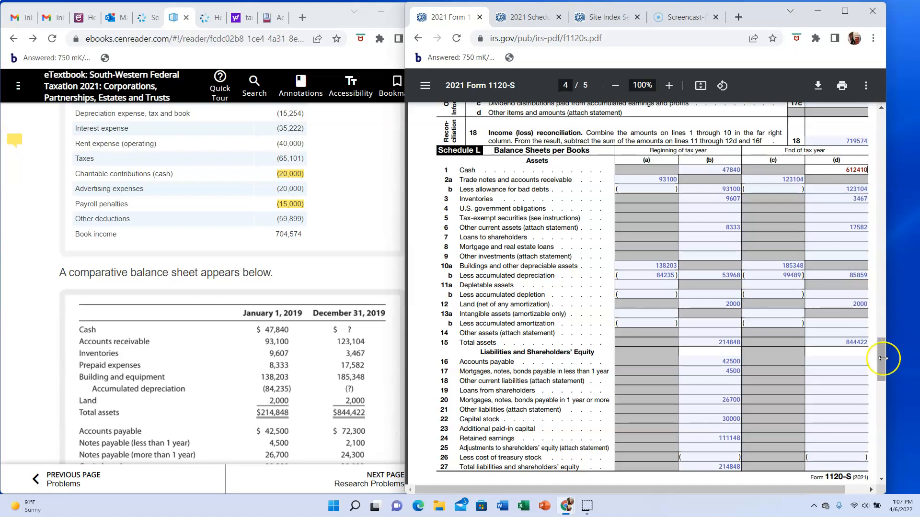
- Enter ending accounts payable of 72300 on line 16 and short-term notes of 2100 on line 17, column (d)
scroll(832, 358, down, 3)
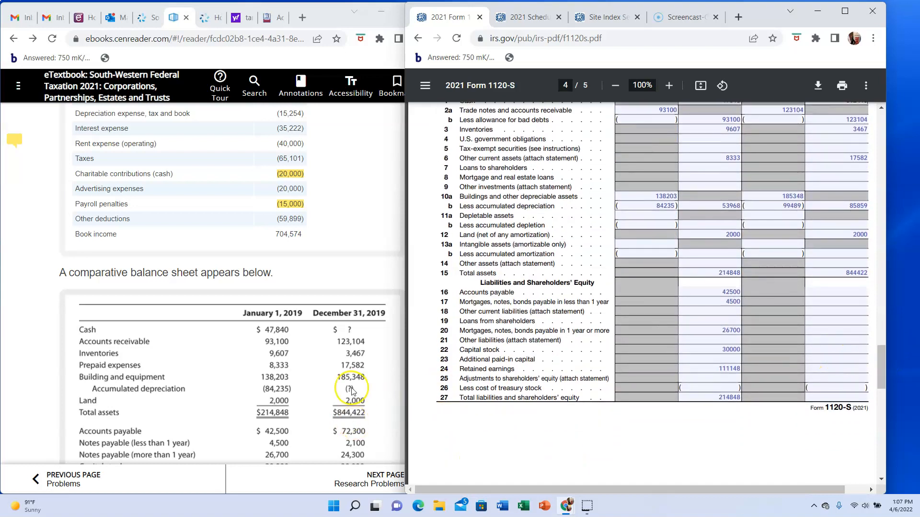
scroll(354, 393, down, 2)
click(828, 290)
text(7)
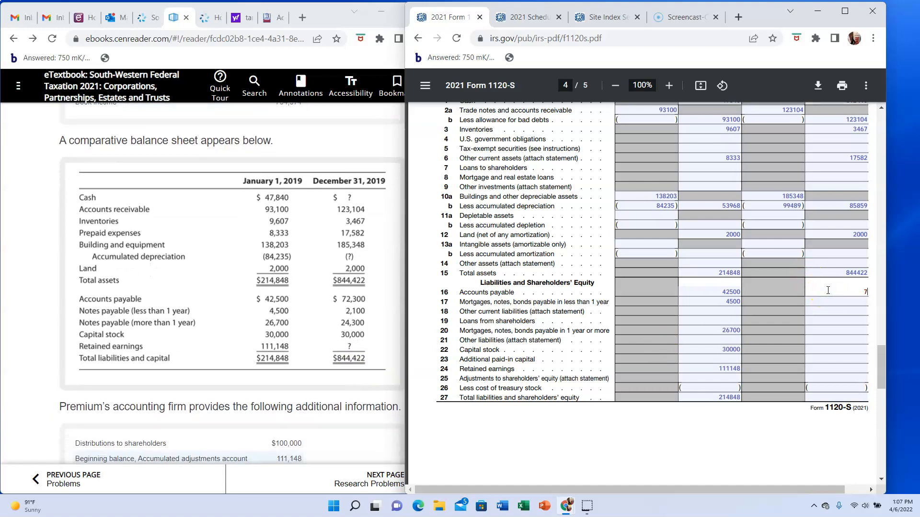
text(2300)
click(859, 303)
text(2100)
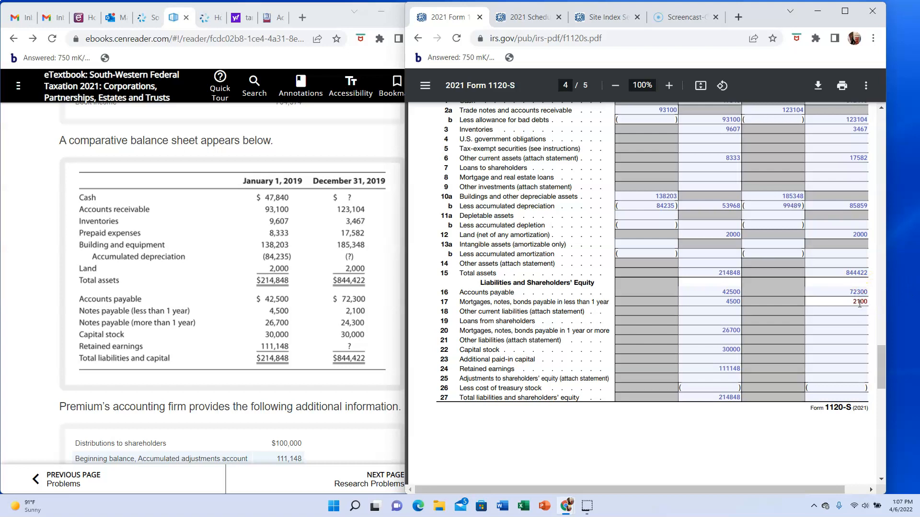
- Enter ending long-term notes of 24300 on line 20 and capital stock of 30000 on line 22, column (d)
click(857, 330)
text(24300)
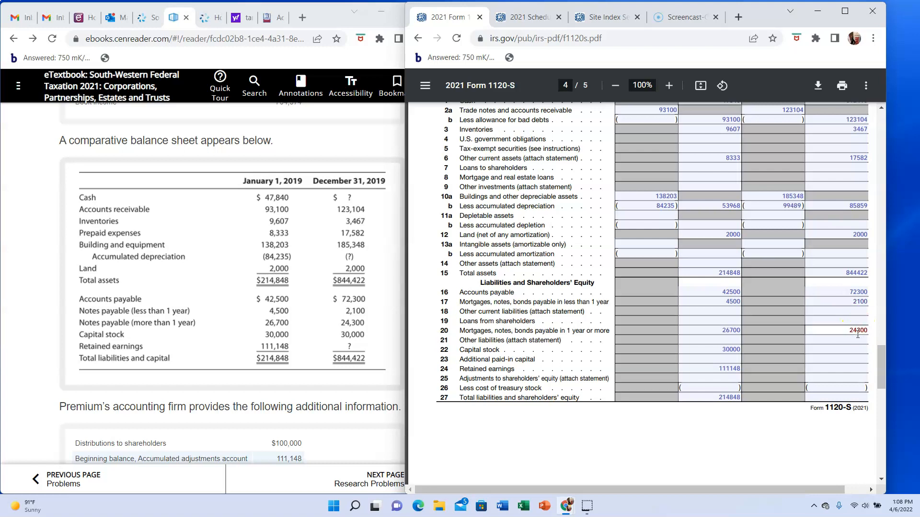
click(852, 349)
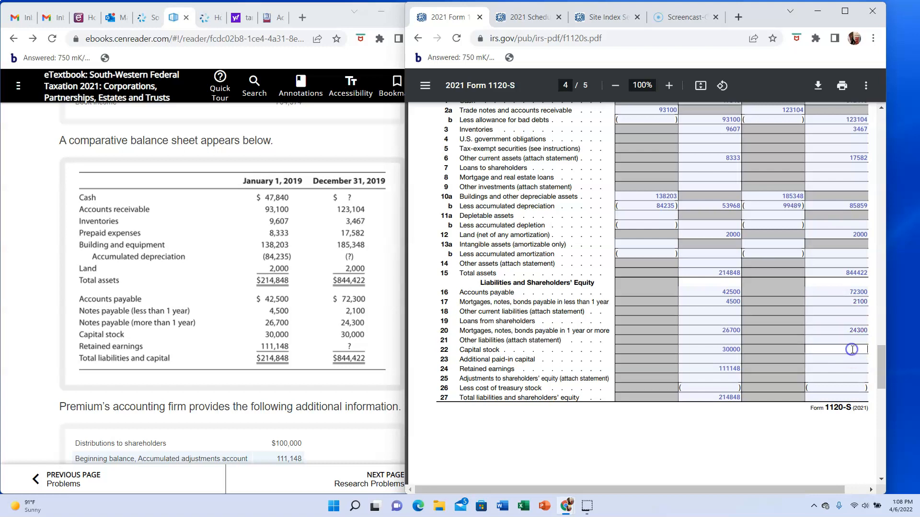
text(30000)
- Enter ending total liabilities and shareholders' equity of 844422 on line 27 and retained earnings of 715722 on line 24, column (d)
click(847, 369)
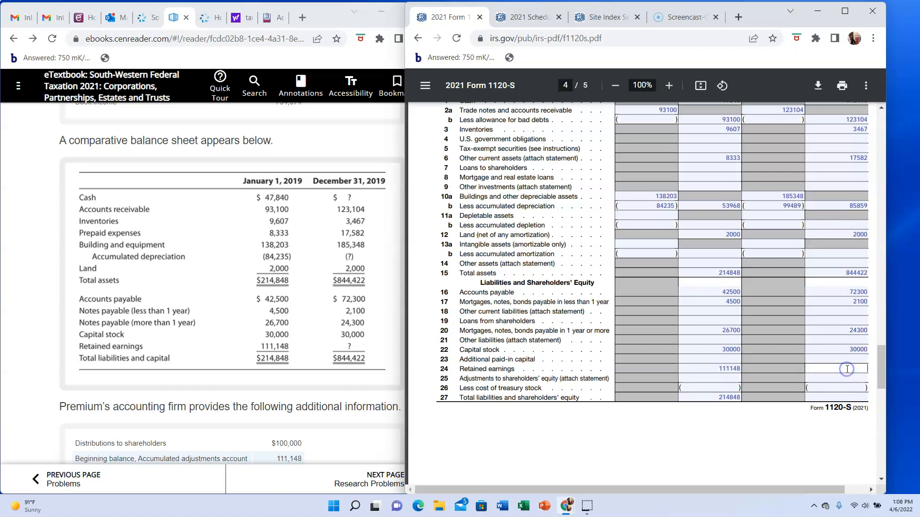
click(834, 396)
text(844422)
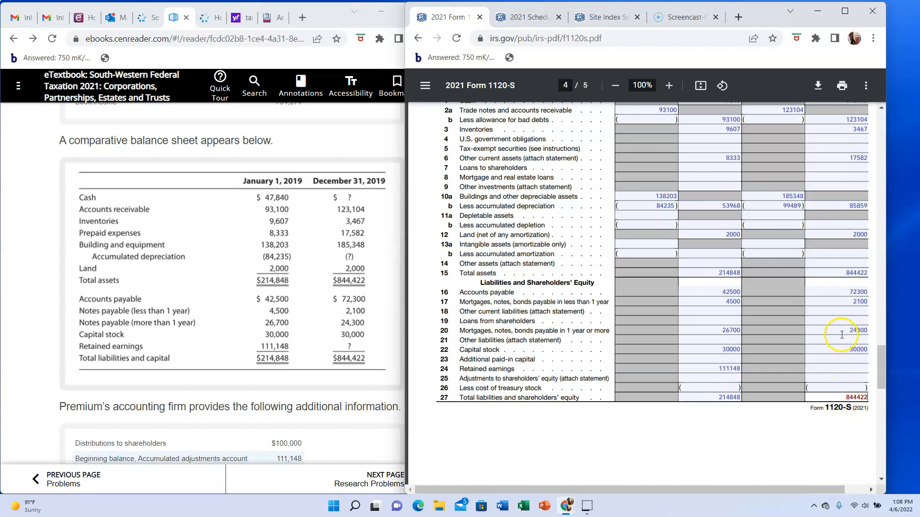
click(843, 368)
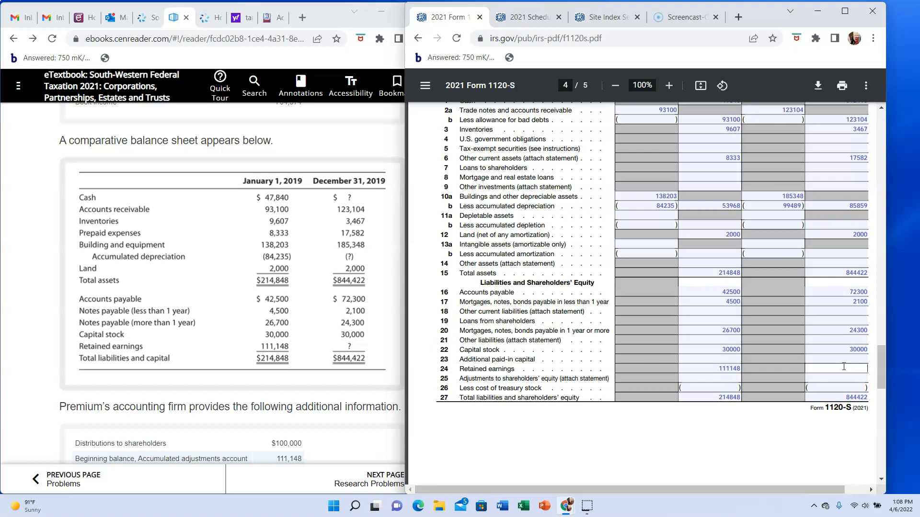
text(715722)
- Enter the textbook's book income of 704574 as net income per books on Schedule M-1 line 1
scroll(844, 366, down, 3)
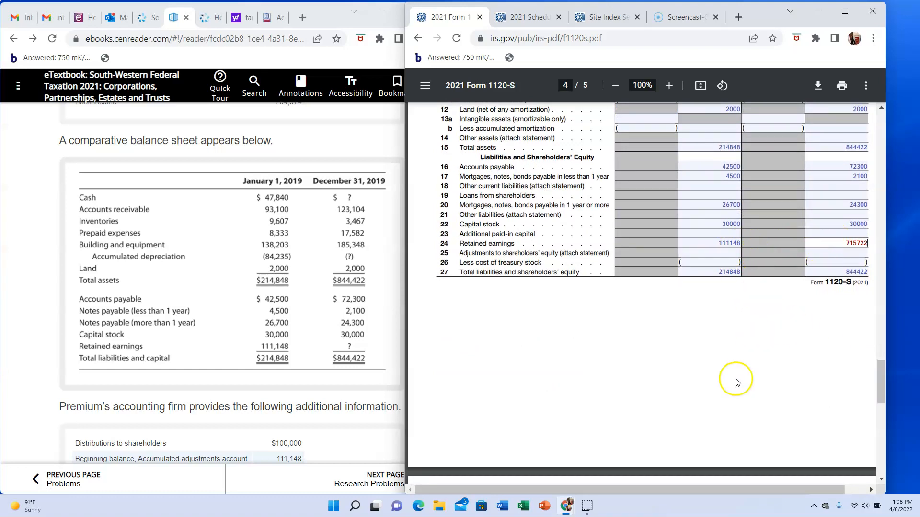
scroll(737, 382, down, 5)
scroll(737, 382, down, 2)
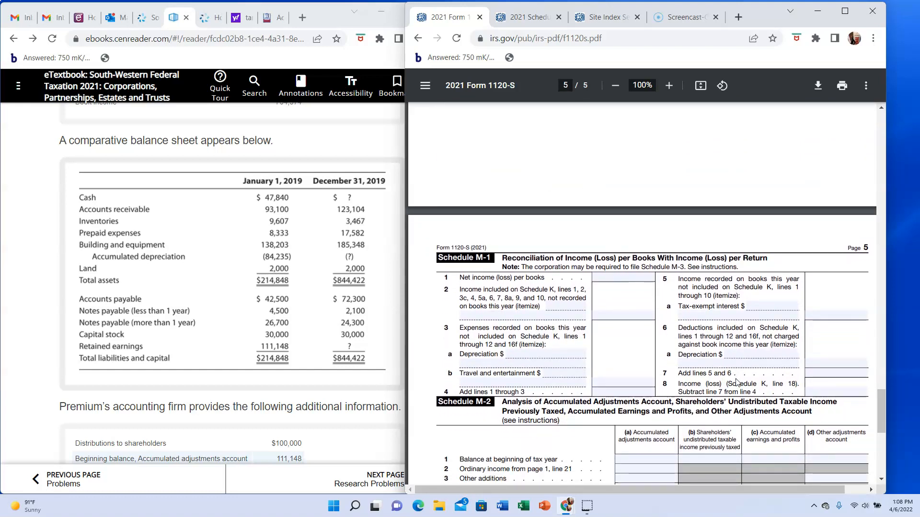
click(627, 279)
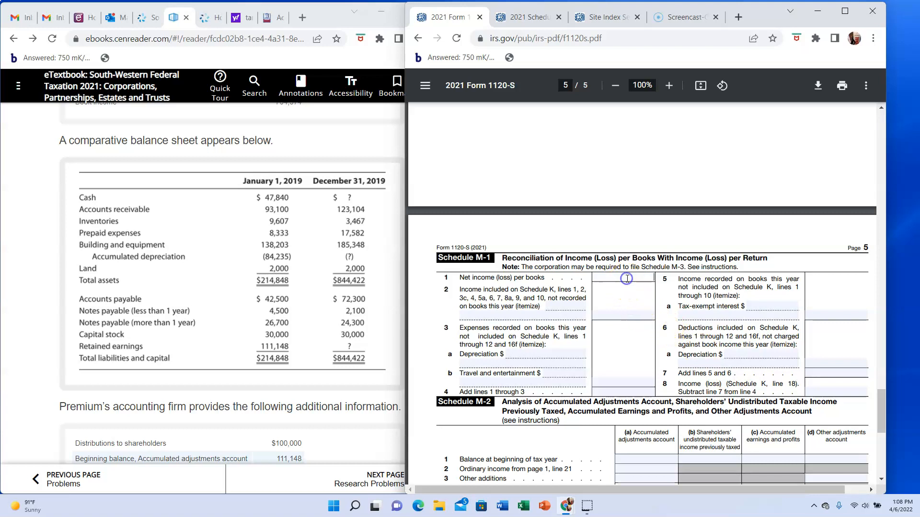
scroll(365, 322, down, 1)
scroll(365, 322, down, 3)
scroll(365, 322, up, 5)
scroll(366, 322, up, 3)
click(279, 315)
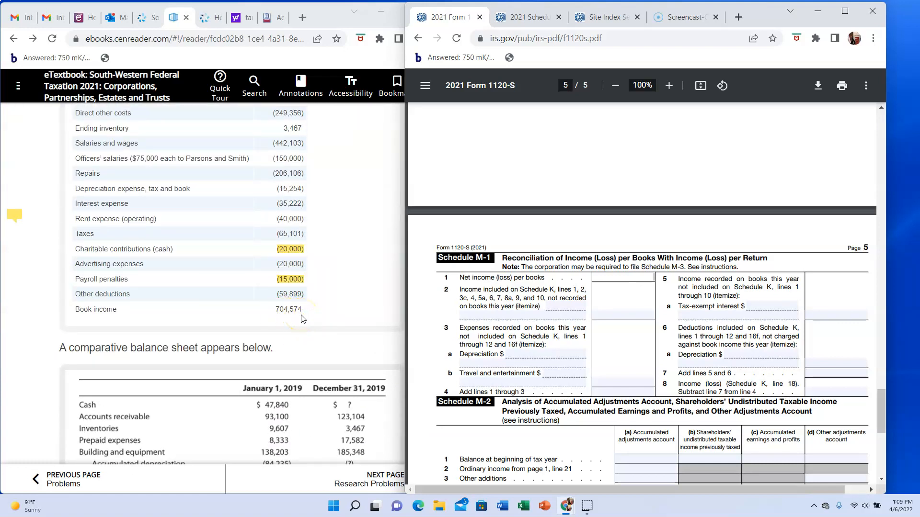
text(704574)
click(607, 381)
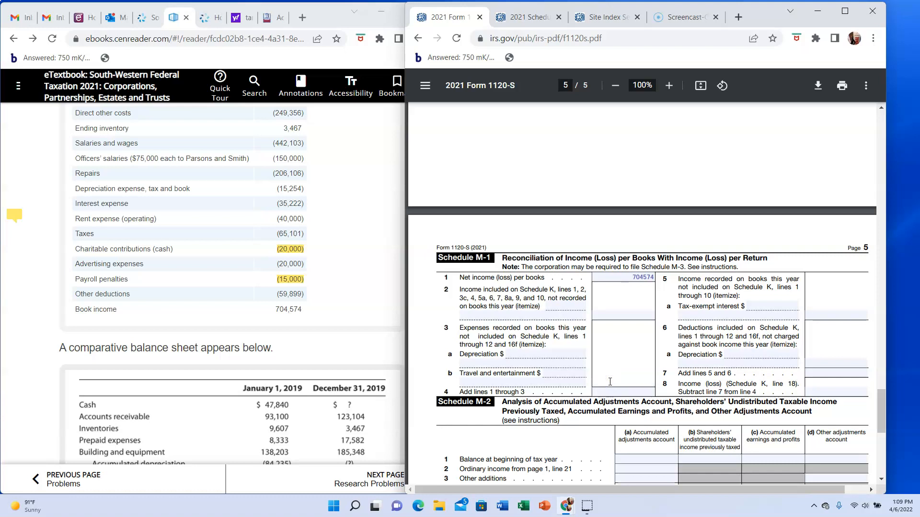
- Itemize Penalties of 15000 as expenses not included on Schedule K on Schedule M-1 line 3
click(473, 380)
text(Other)
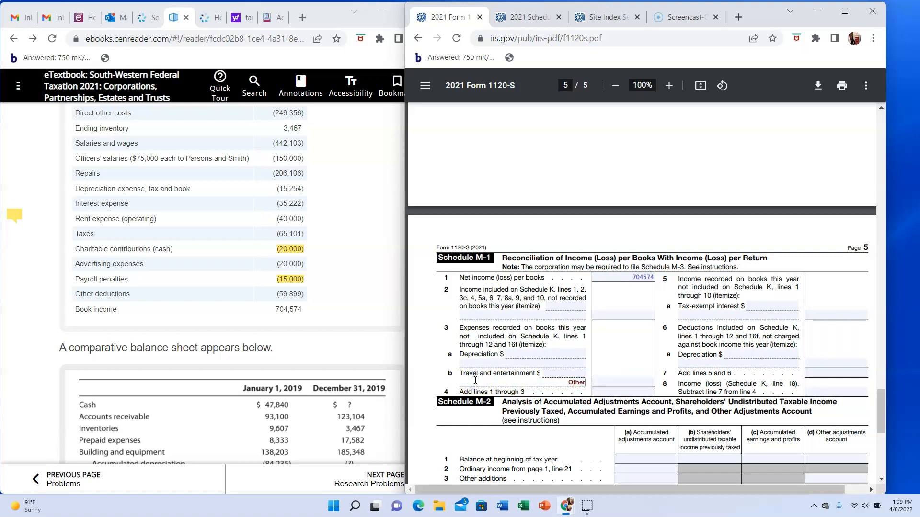
key(BackSpace)
key(BackSpace)
key(BackSpace)
key(BackSpace)
key(BackSpace)
text(Penalties)
click(520, 381)
click(607, 380)
text(15000)
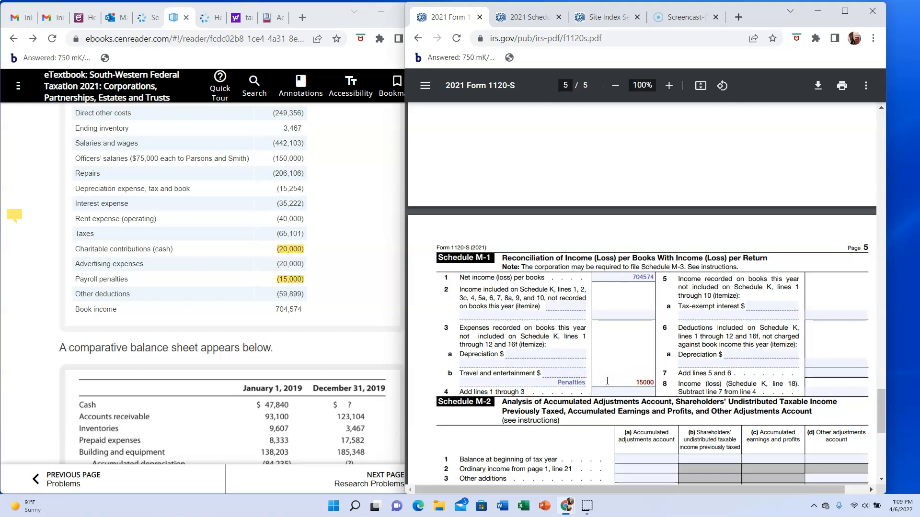
- Enter 719574 on Schedule M-1 line 4 as the sum of lines 1 through 3 and on line 8 as income
click(604, 391)
text(719)
text(574)
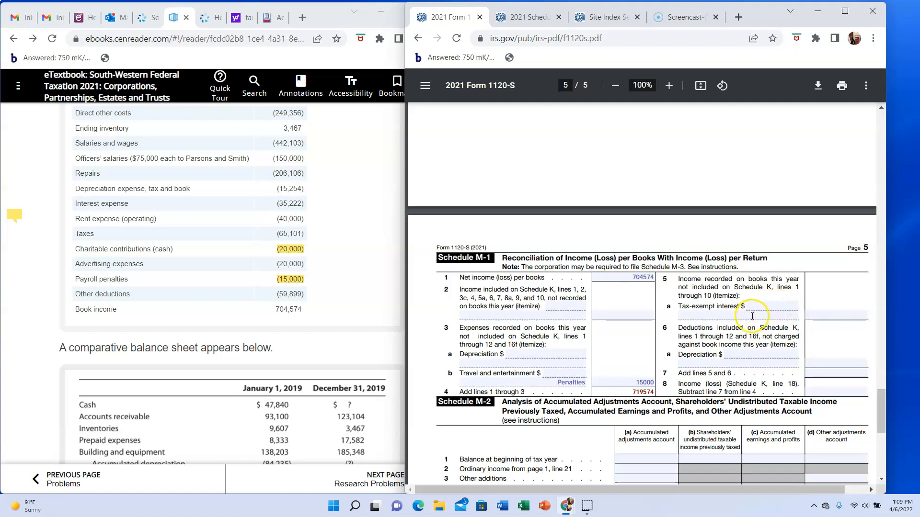
click(816, 392)
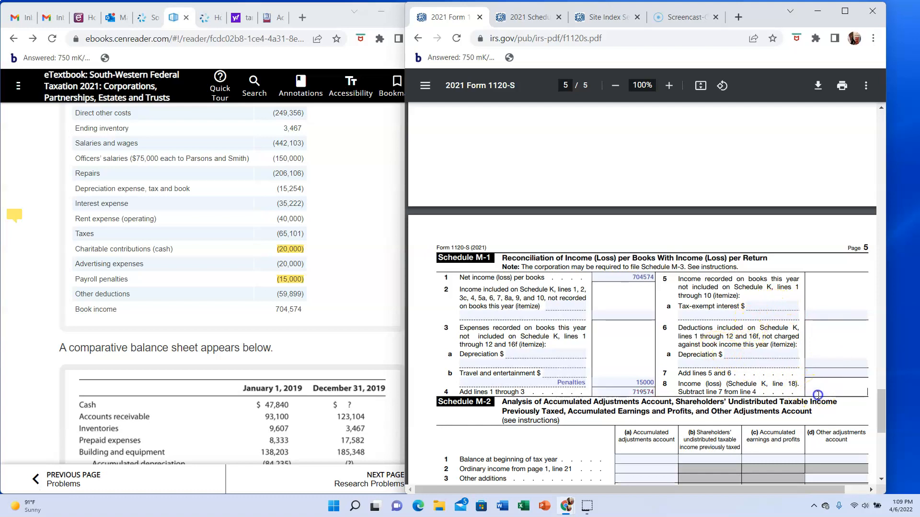
text(719574)
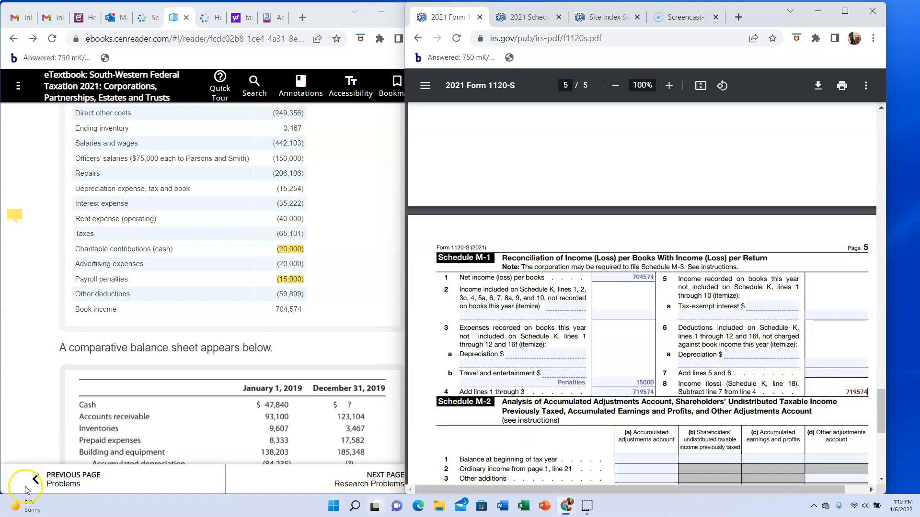
- Compare Schedule M-1 line 8 with the income reconciliation on Schedule K line 18
scroll(551, 288, down, 2)
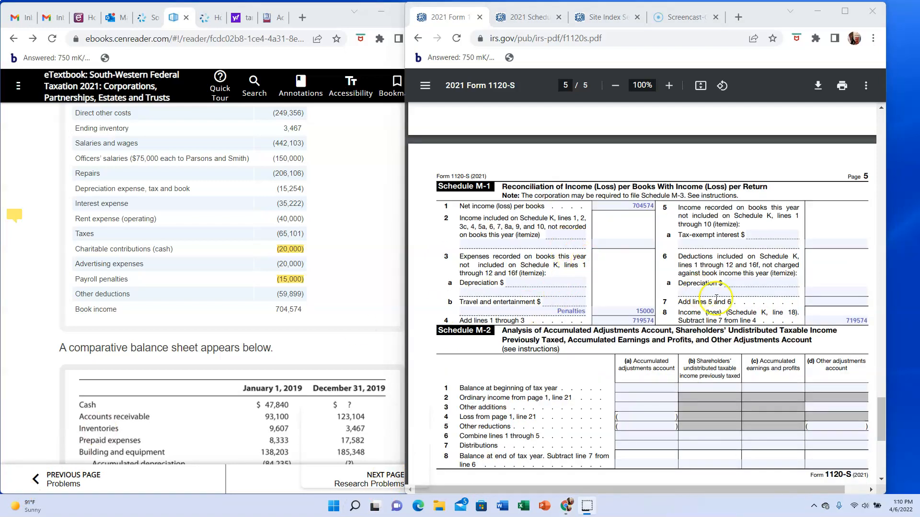
scroll(814, 321, up, 5)
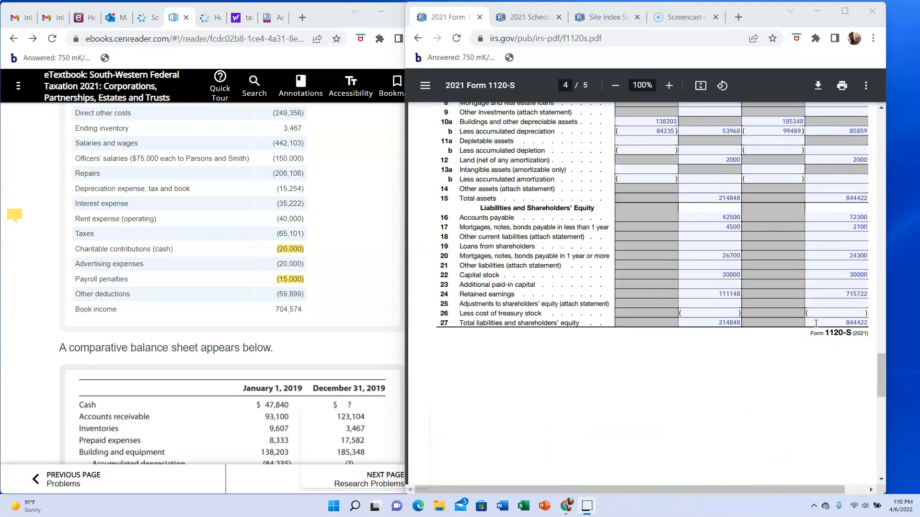
scroll(816, 324, up, 5)
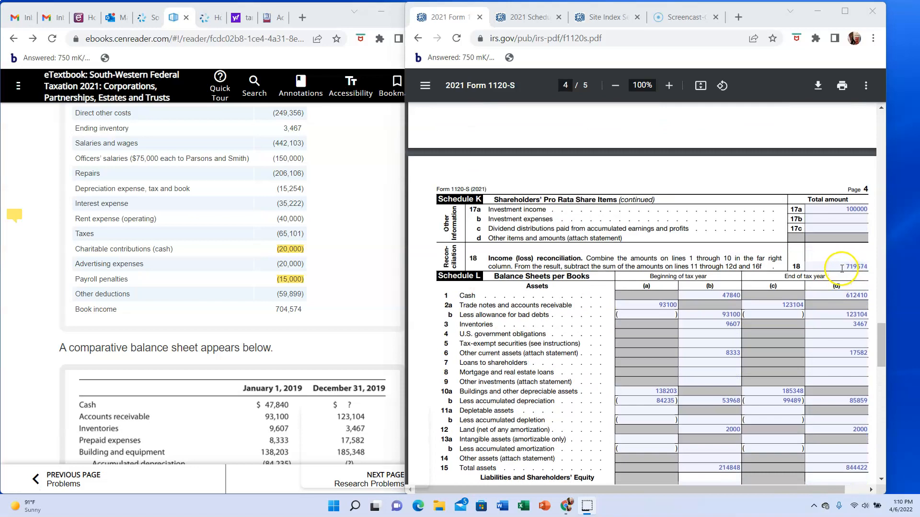
scroll(798, 355, down, 3)
scroll(798, 355, down, 6)
scroll(798, 355, down, 3)
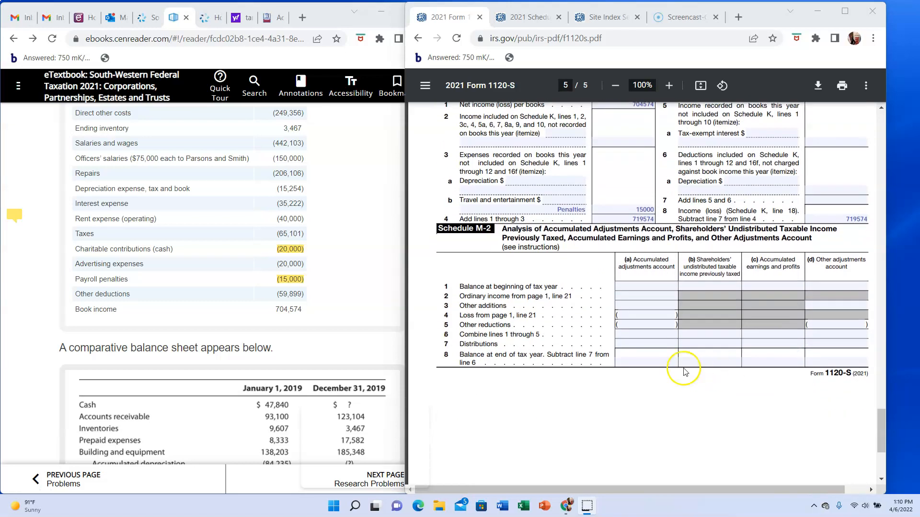
- Enter the textbook's beginning accumulated adjustments account balance of 111148 on Schedule M-2 line 1, column (a)
scroll(648, 330, up, 8)
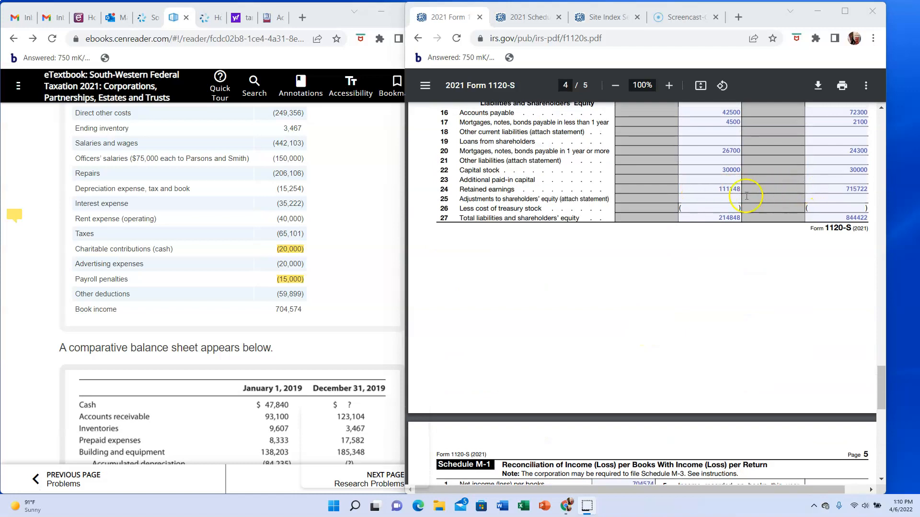
scroll(702, 288, down, 8)
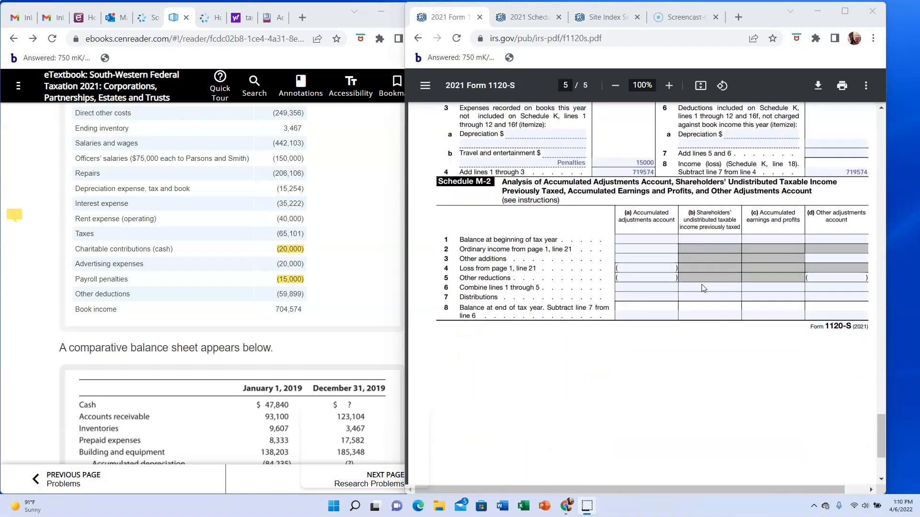
click(651, 240)
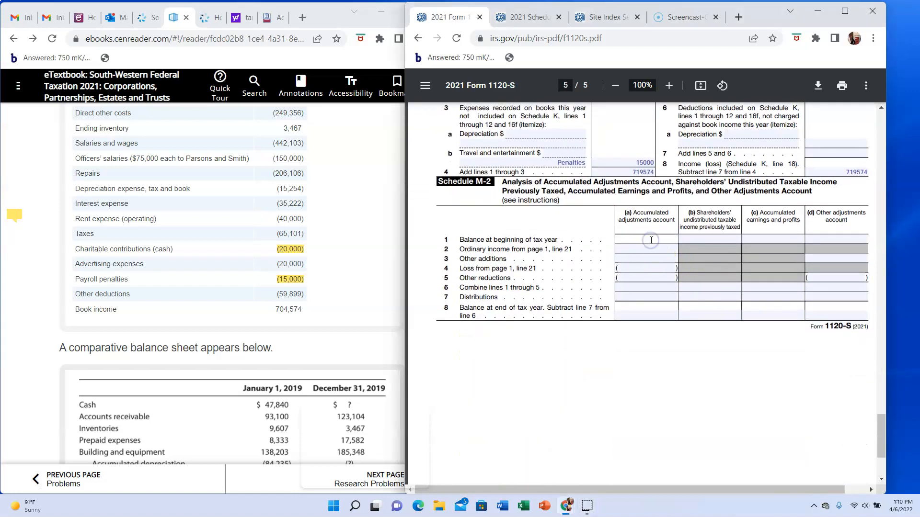
scroll(651, 240, up, 8)
scroll(651, 240, up, 2)
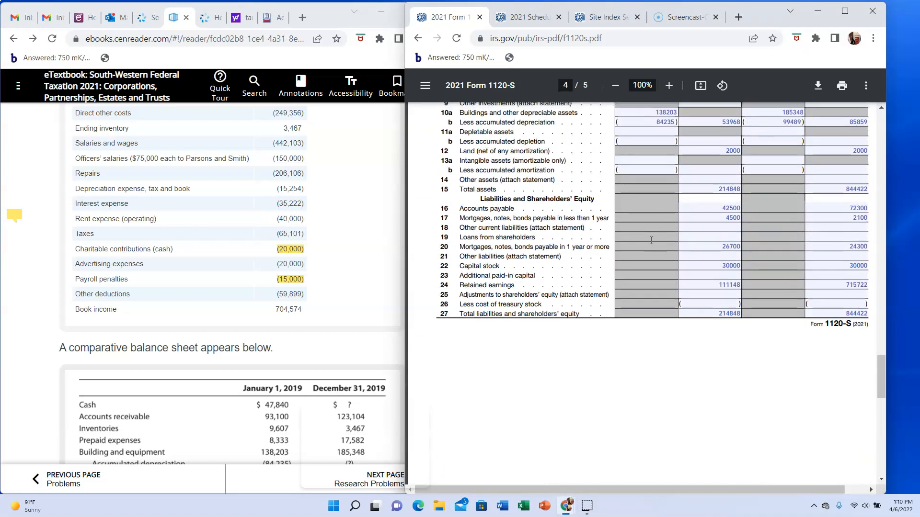
scroll(651, 240, down, 6)
click(369, 280)
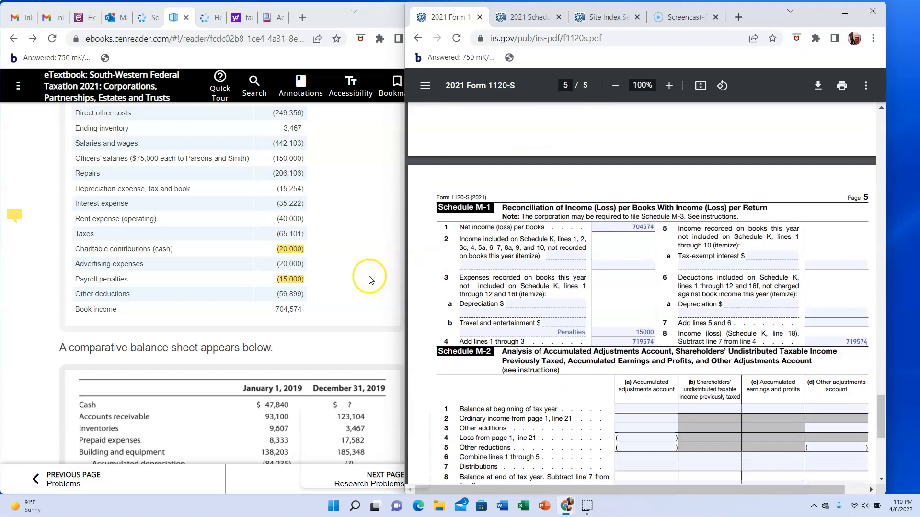
scroll(369, 280, down, 5)
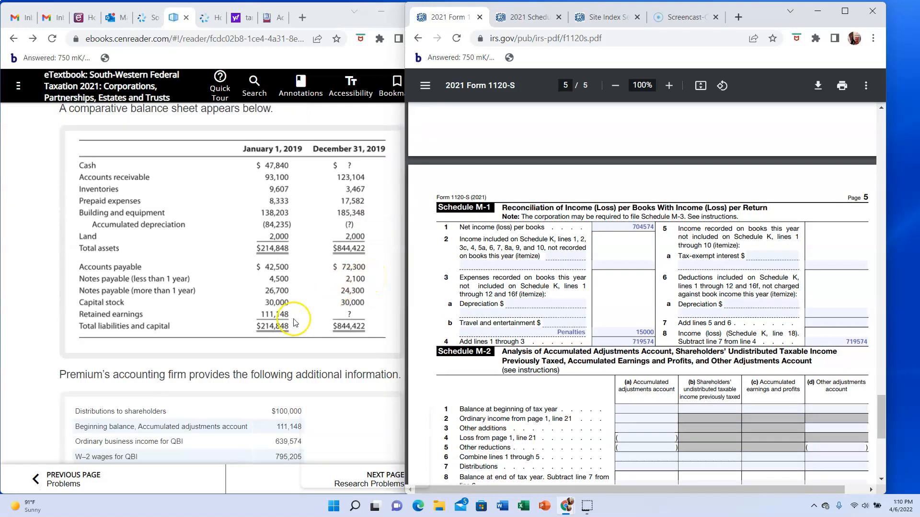
scroll(294, 323, down, 1)
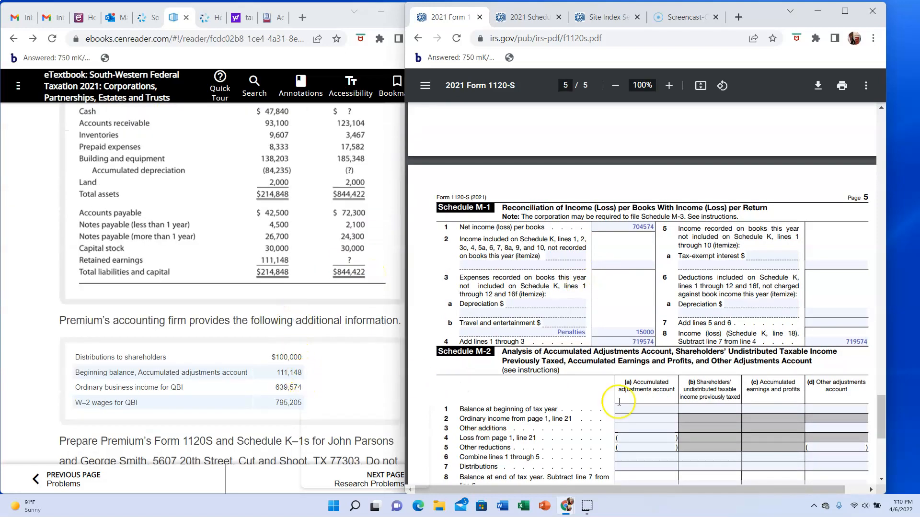
click(640, 410)
text(111148)
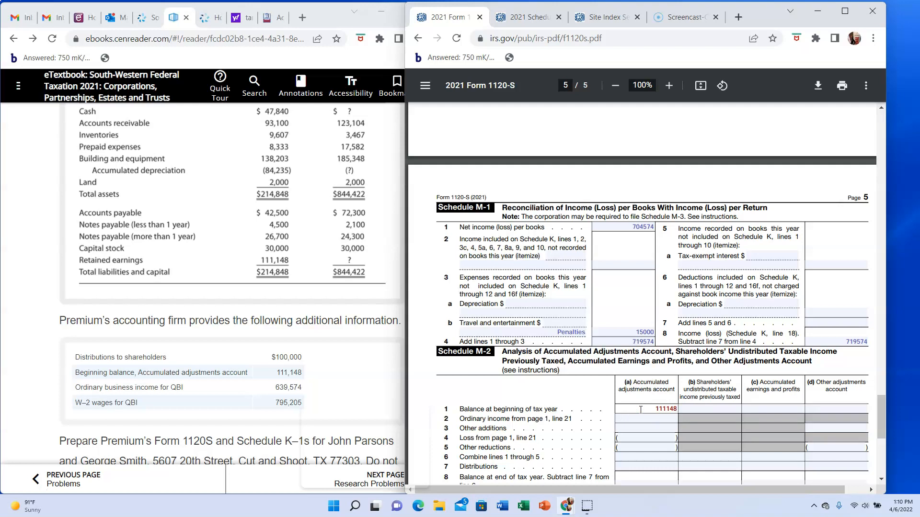
- Check ordinary business income on page 1 line 21 and enter 639574 on Schedule M-2 line 2, column (a)
scroll(709, 281, up, 3)
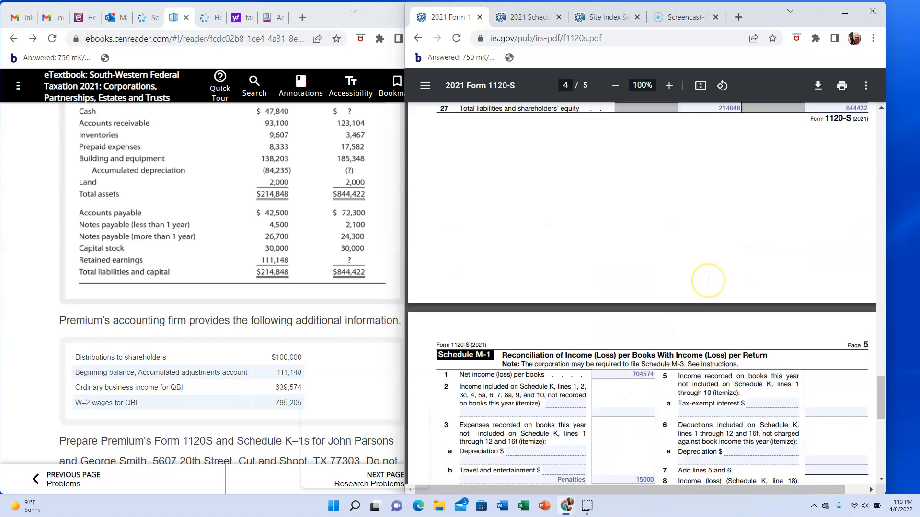
scroll(708, 281, up, 12)
scroll(709, 281, up, 15)
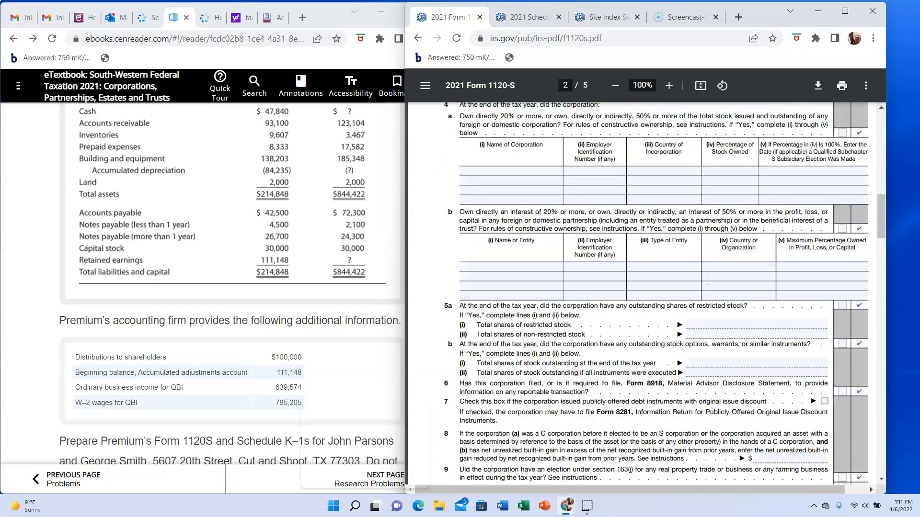
scroll(709, 280, up, 15)
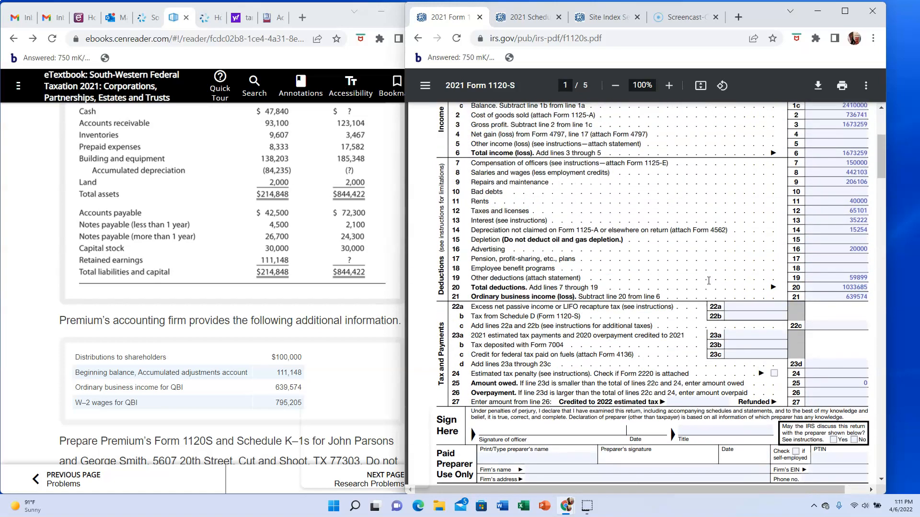
scroll(708, 281, up, 1)
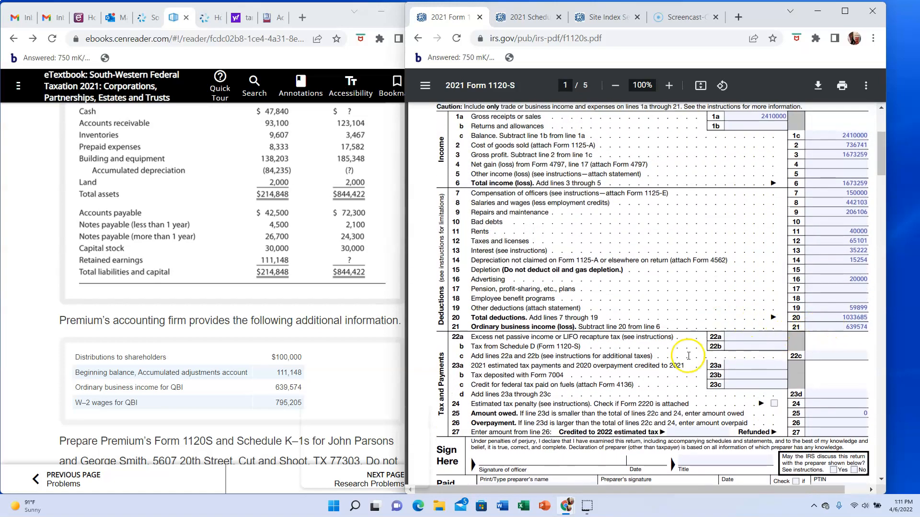
scroll(688, 356, down, 20)
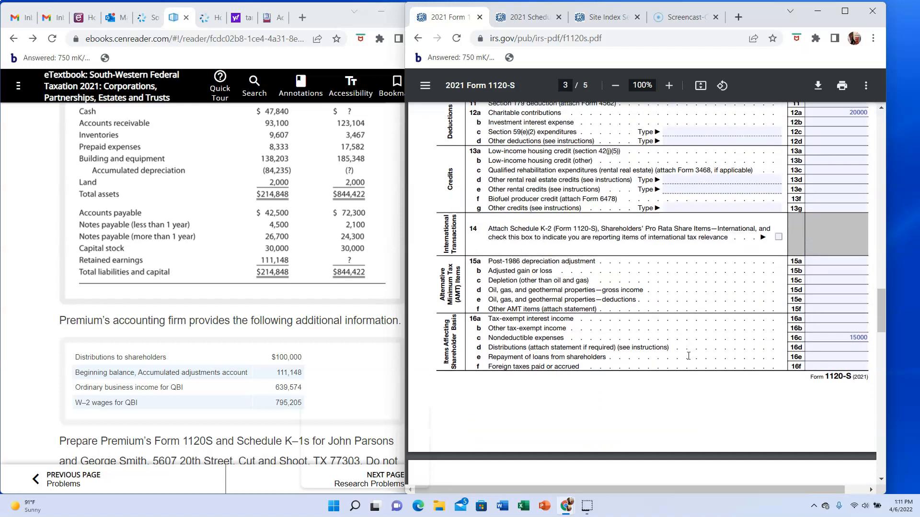
scroll(688, 356, down, 20)
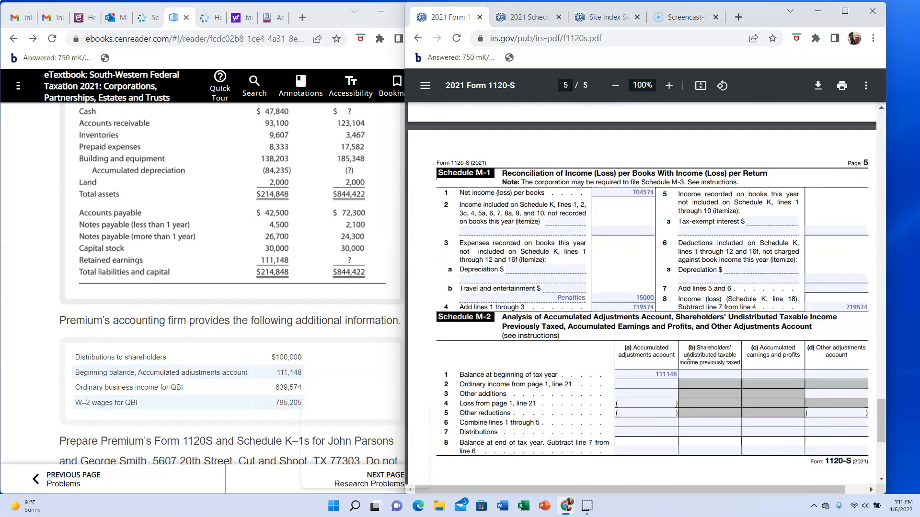
click(640, 383)
text(639574)
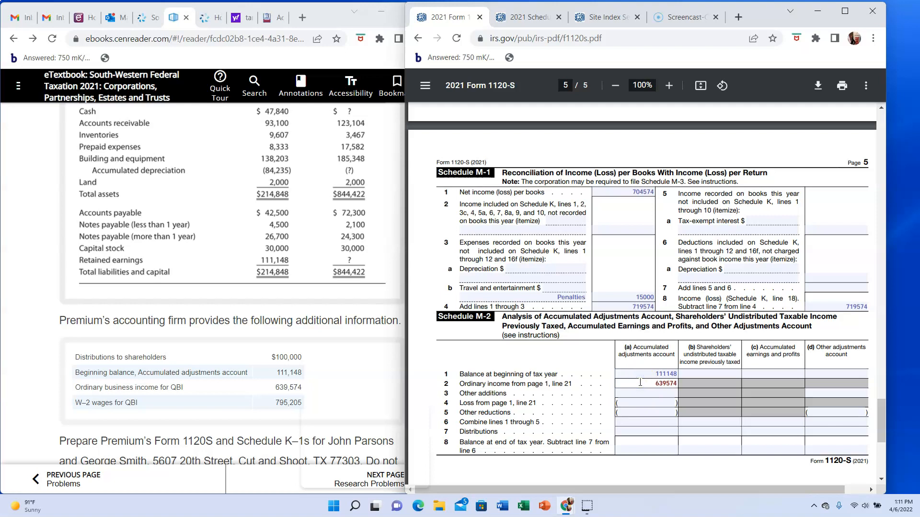
- Enter other additions of 100000 on line 3 and other reductions of 35000 on line 5 of Schedule M-2, column (a)
click(630, 394)
text(100000)
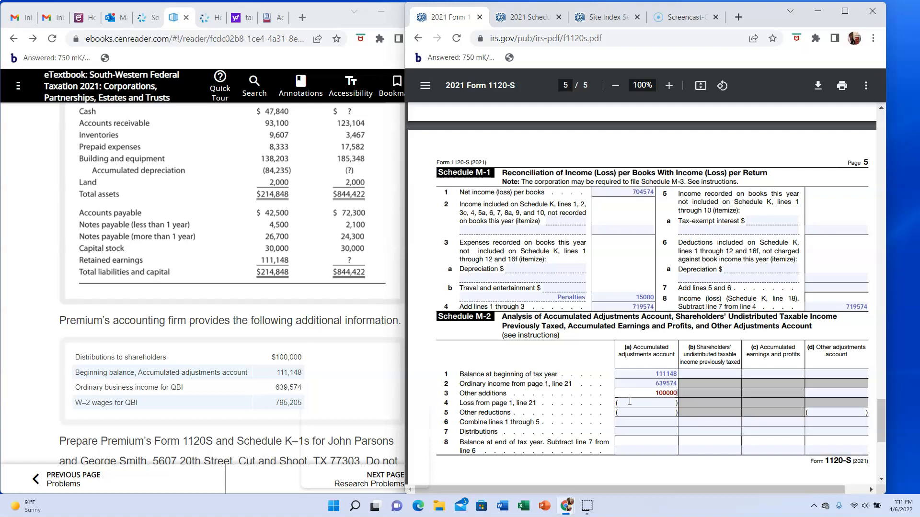
click(637, 411)
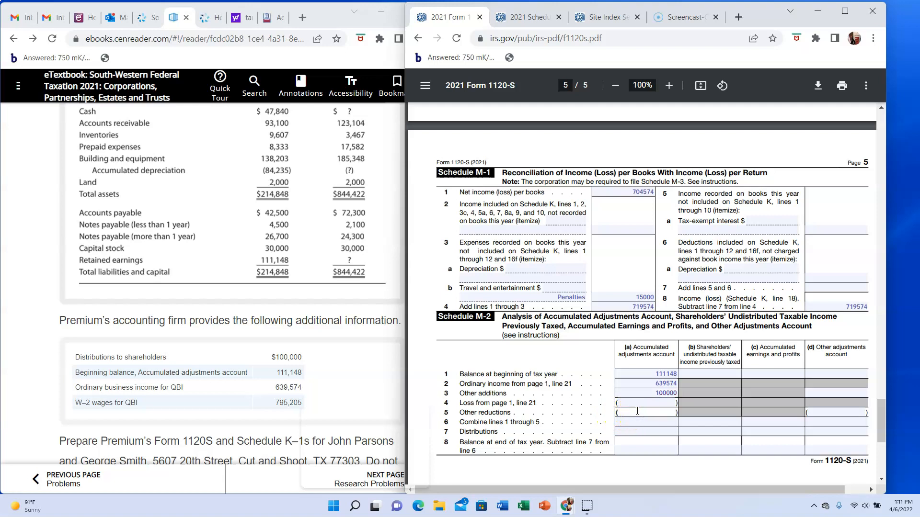
text(35000)
- Enter the combined total of 815722 on line 6 and distributions of 100000 on line 7 of Schedule M-2, column (a)
click(636, 422)
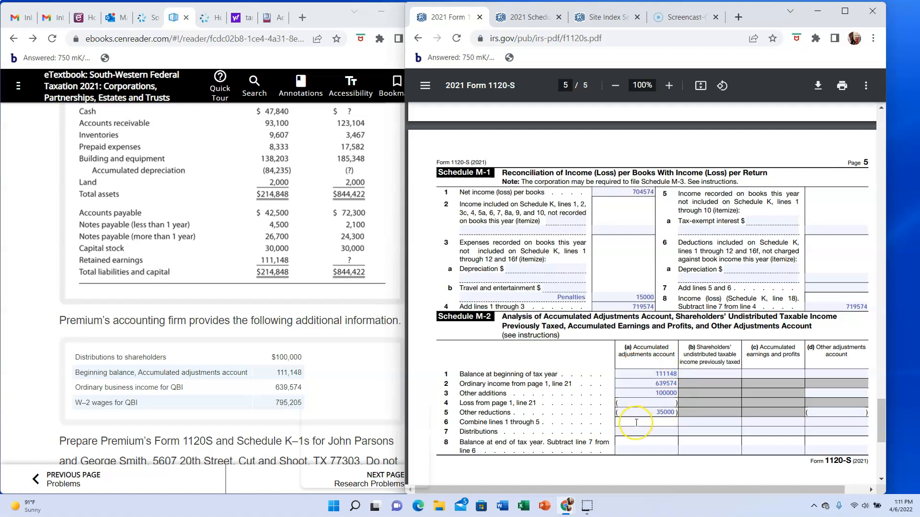
text(815722)
click(639, 433)
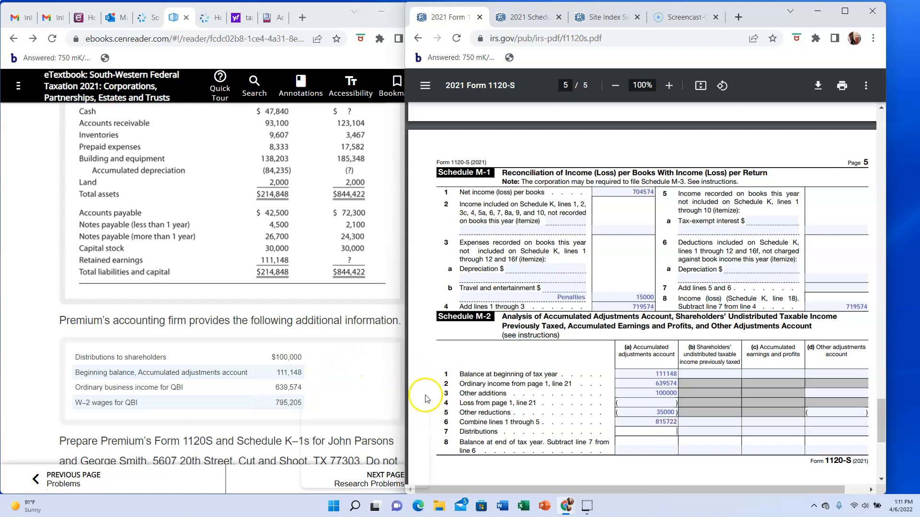
text(100000)
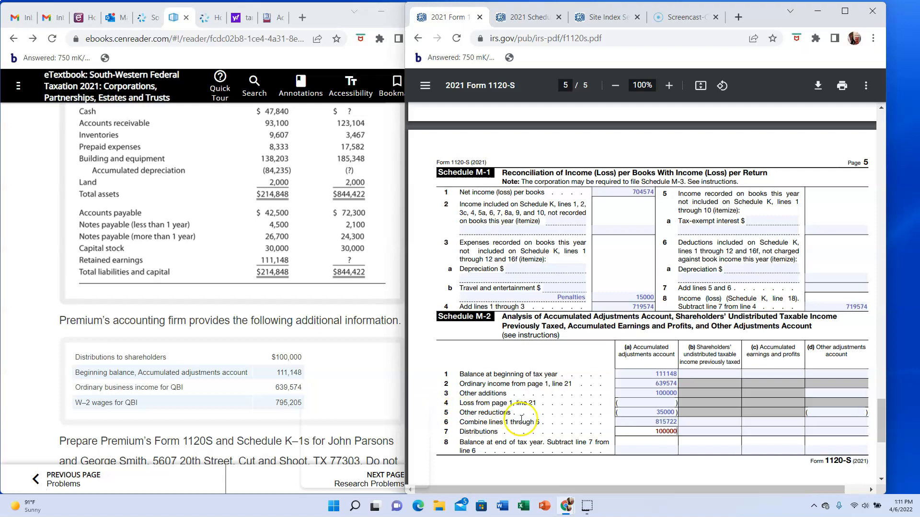
- Enter the year-end balance of 715722 on Schedule M-2 line 8, column (a), and compare it with ending retained earnings on Schedule L
click(640, 449)
text(715722)
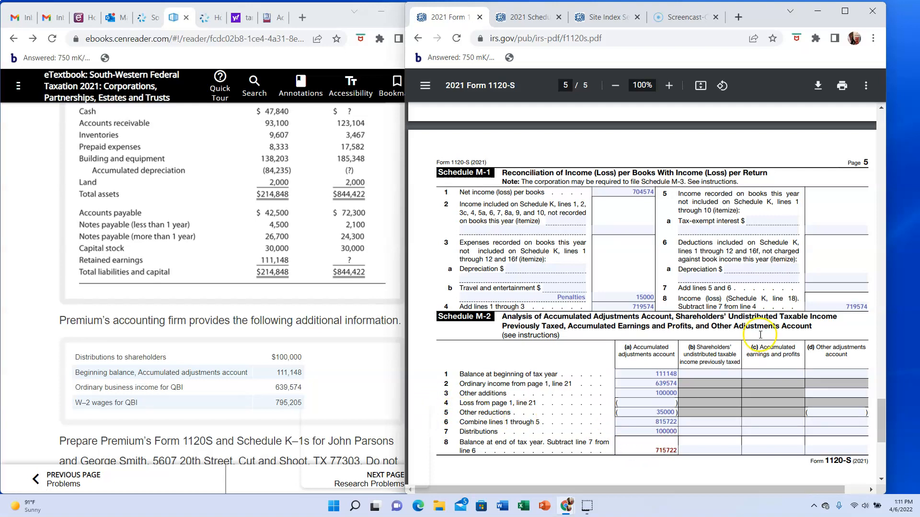
scroll(761, 335, up, 5)
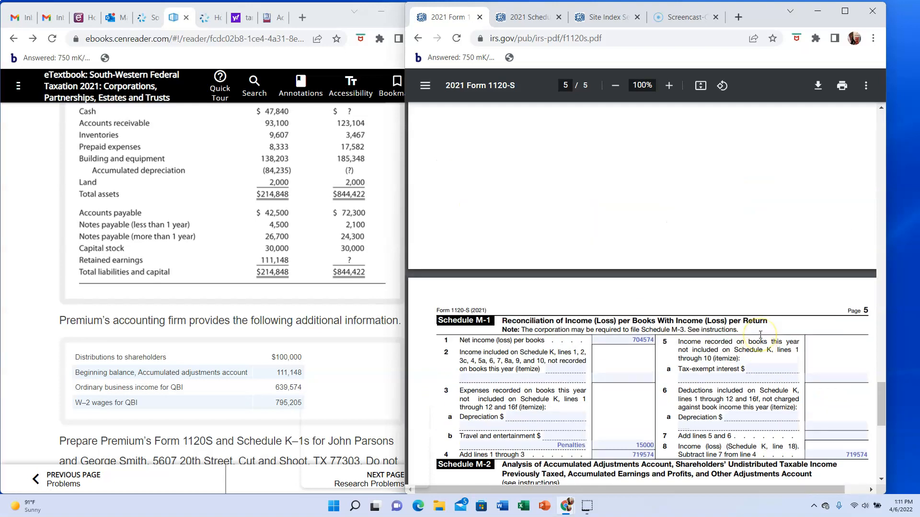
click(858, 203)
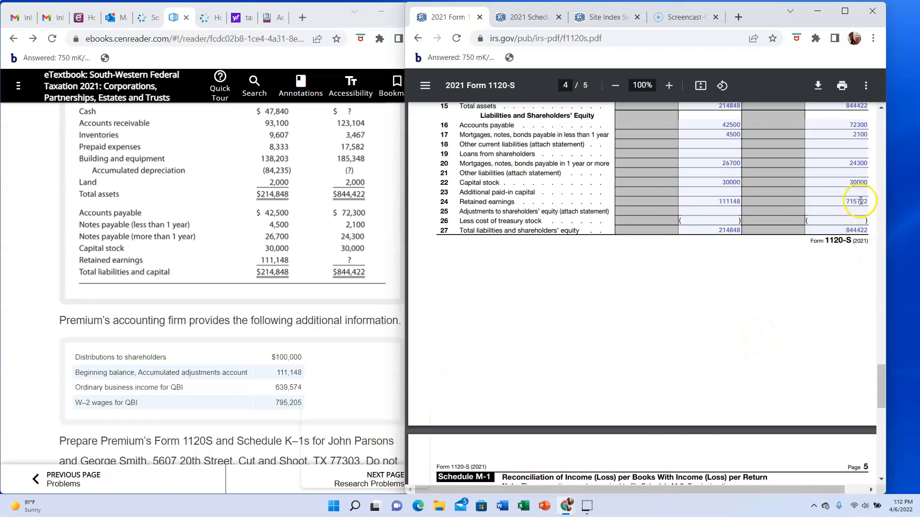
scroll(799, 304, down, 4)
scroll(798, 304, down, 4)
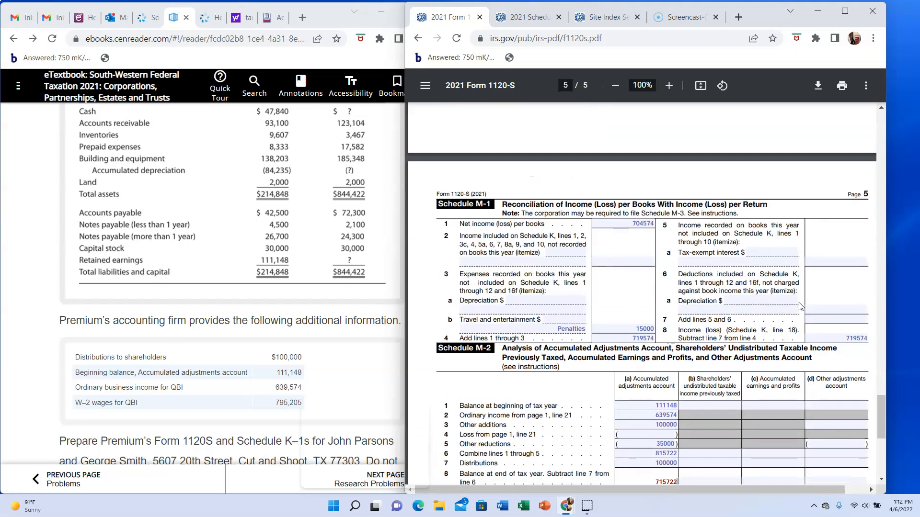
scroll(798, 304, down, 1)
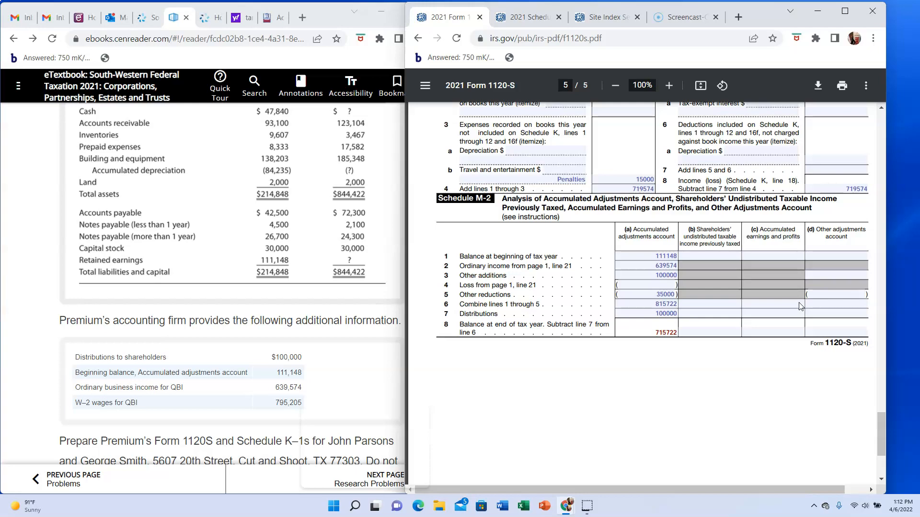
scroll(799, 307, down, 3)
scroll(799, 307, up, 15)
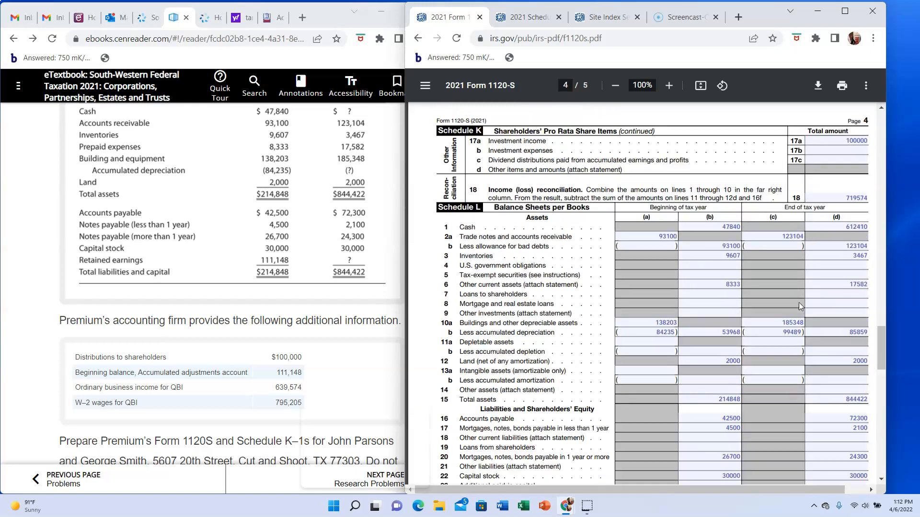
- Switch to the blank 2021 Schedule K-1 and enter the corporation's employer identification number in Part I, item A
scroll(798, 303, down, 4)
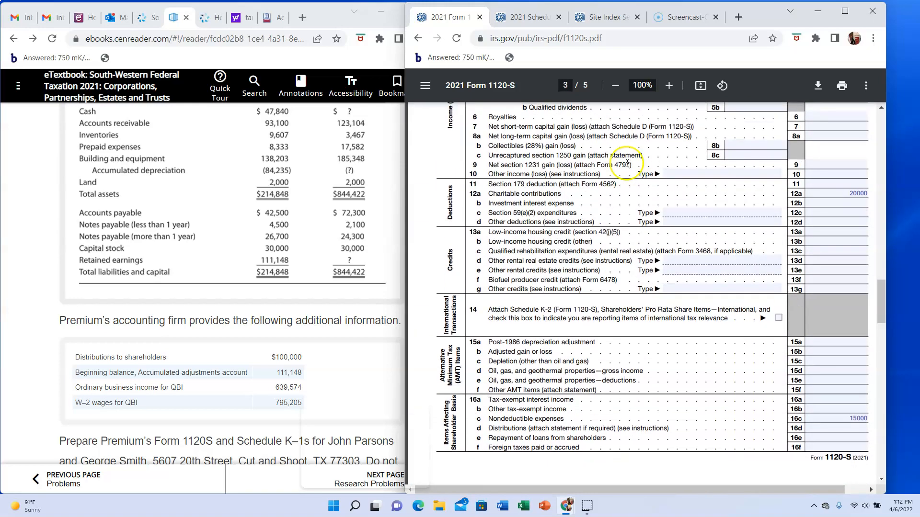
click(527, 17)
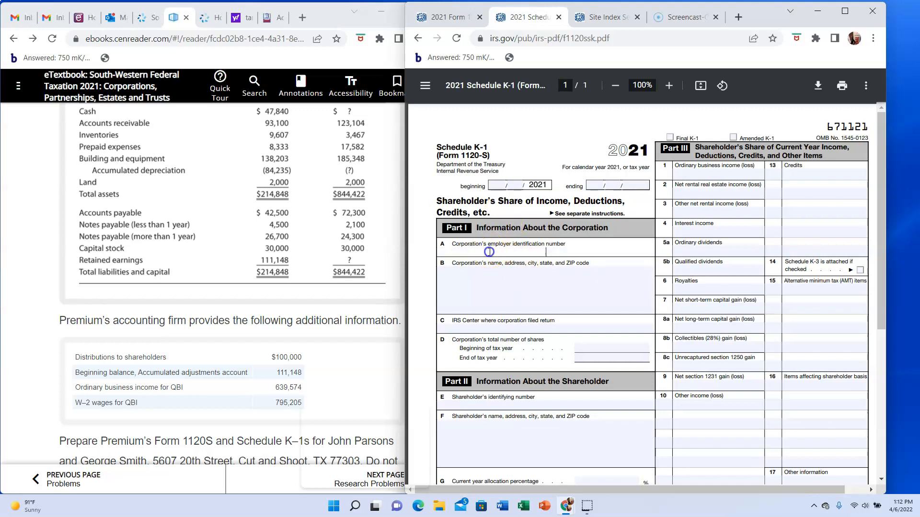
text(11-1111120)
- Enter Premium Inc. with its street address, city, state and ZIP code in item B of Schedule K-1
click(490, 278)
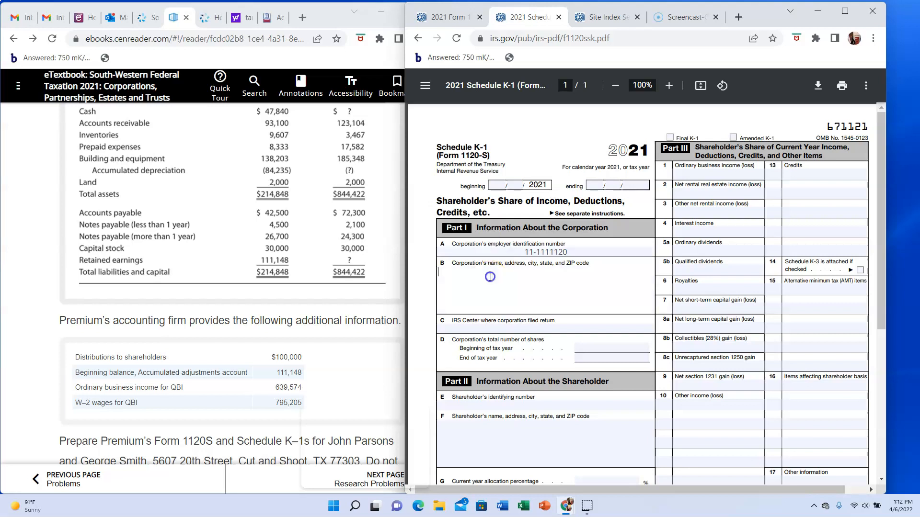
text(Premium In)
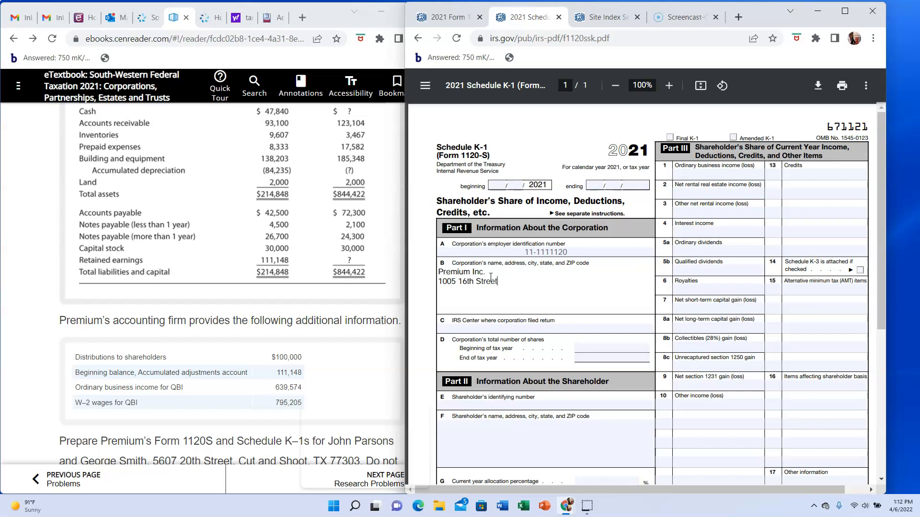
- Enter e-file as the IRS Center in item C and go to the beginning-of-year total shares in item D
click(473, 327)
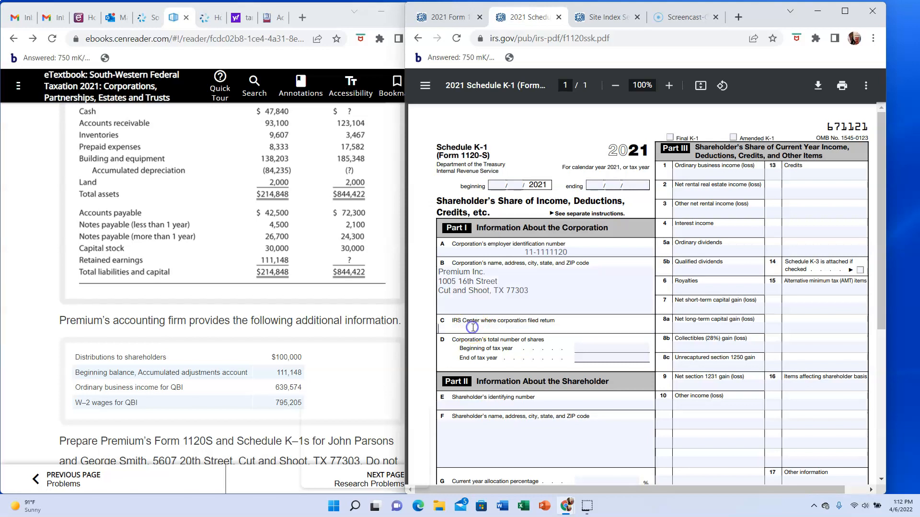
text(e-file)
click(590, 348)
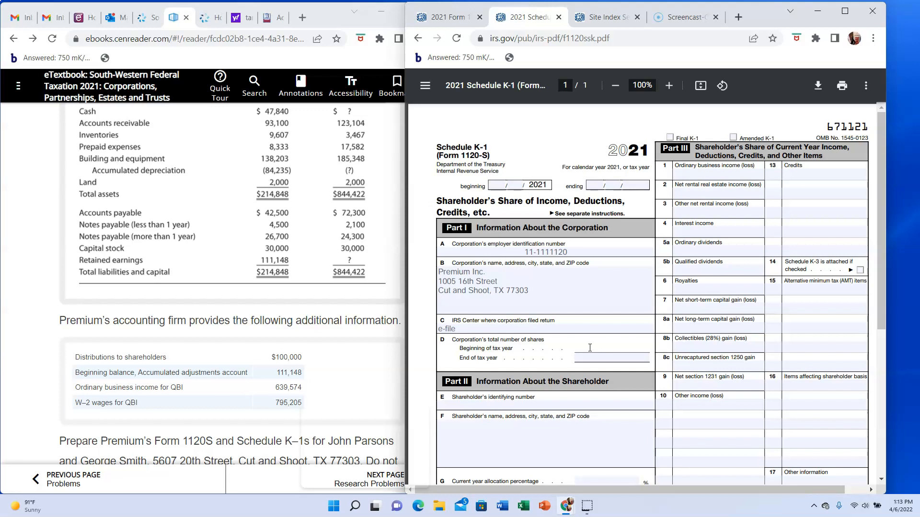
- Search the e-textbook's tax return problem for the corporation's number of shares for Schedule K-1 item D
scroll(287, 380, down, 2)
scroll(294, 384, up, 2)
scroll(293, 383, up, 4)
scroll(293, 384, down, 1)
scroll(294, 384, up, 8)
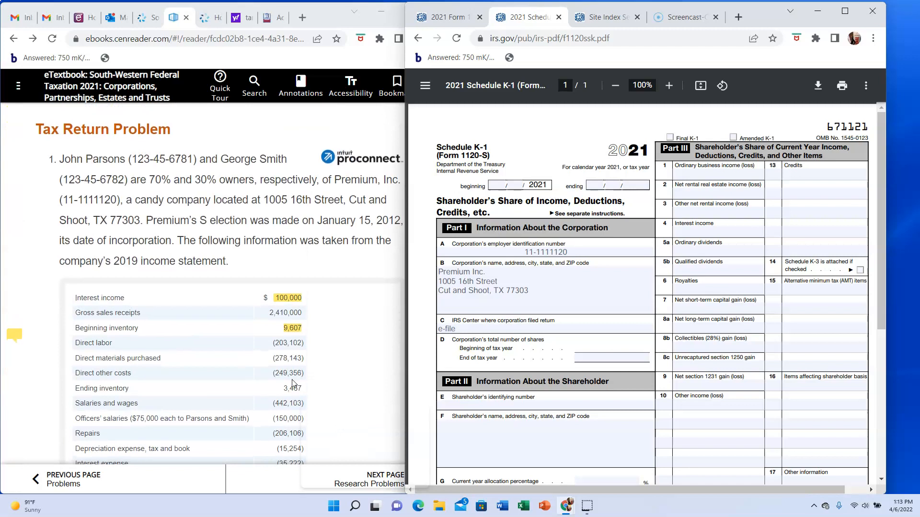
scroll(293, 383, down, 6)
- Enter the 70% shareholder's identifying number from the textbook problem in Part II, item E of Schedule K-1
click(512, 423)
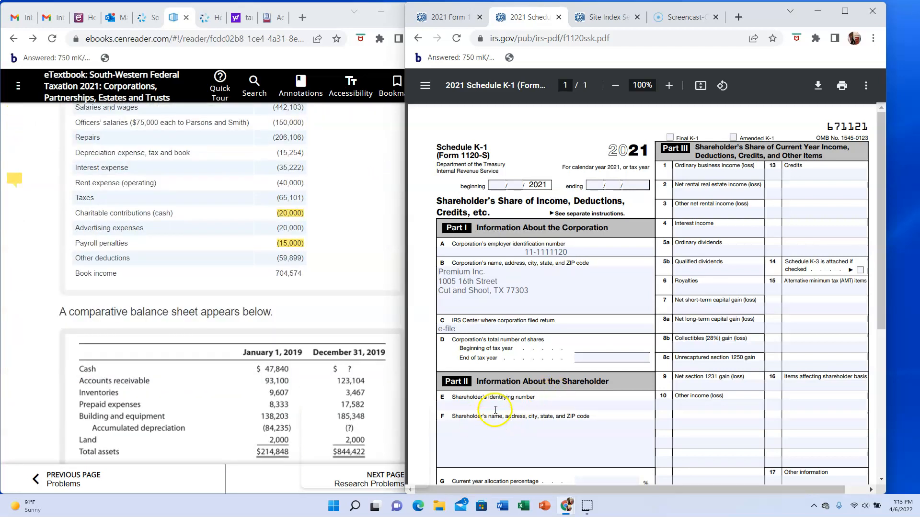
click(505, 406)
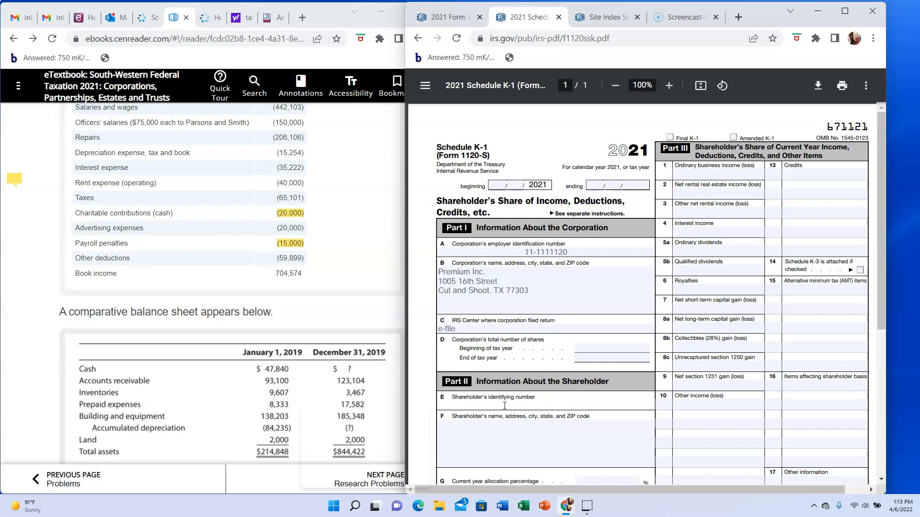
scroll(339, 286, up, 6)
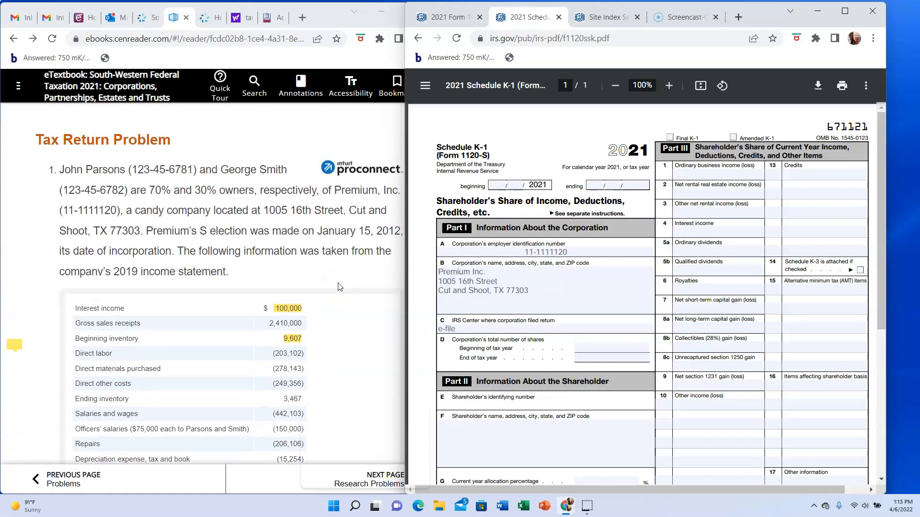
scroll(339, 287, down, 4)
click(341, 361)
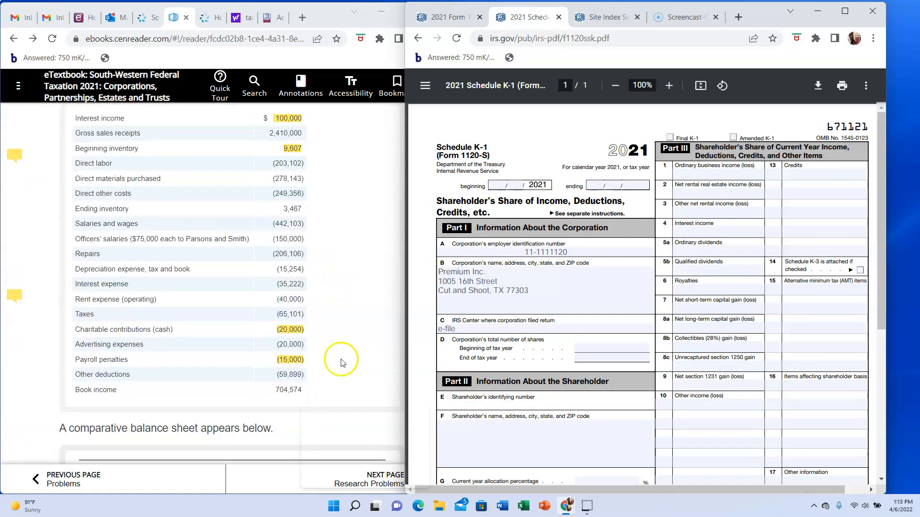
scroll(342, 362, up, 3)
click(496, 400)
text(123-45-6781)
- Enter the shareholder's full name with the street address, city, state and ZIP code in item F
click(472, 432)
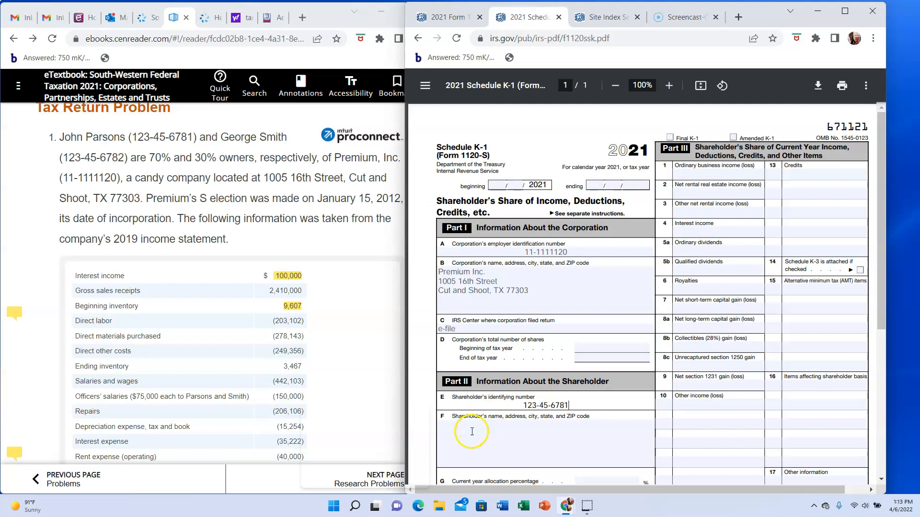
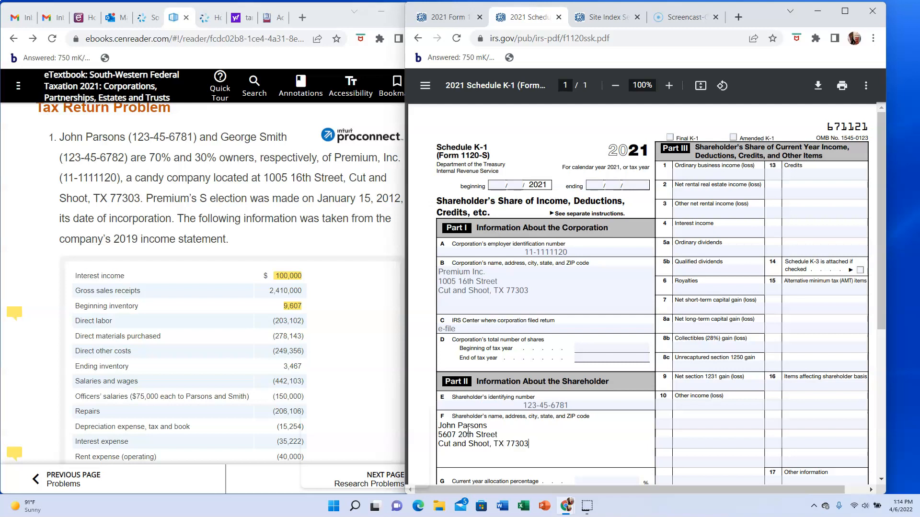
- Set the shareholder's current year allocation percentage in item G to 70
scroll(247, 337, down, 7)
scroll(247, 337, down, 5)
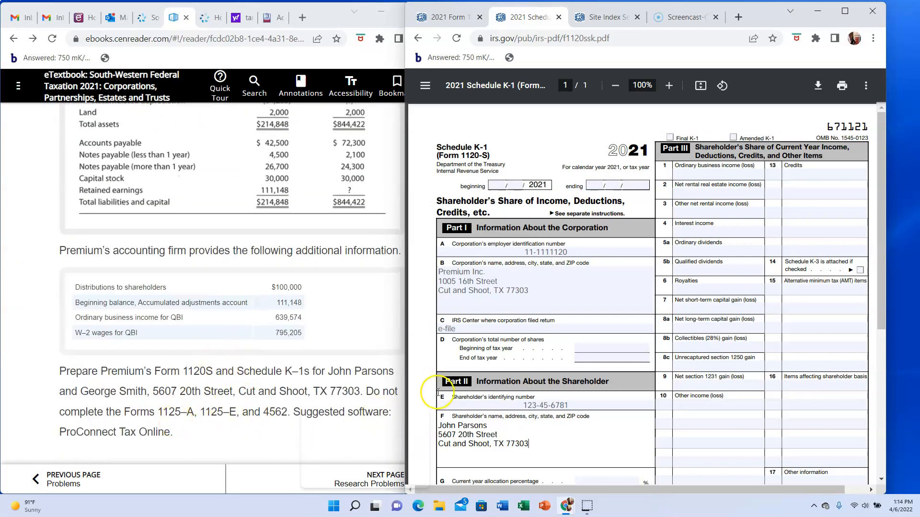
scroll(516, 392, down, 2)
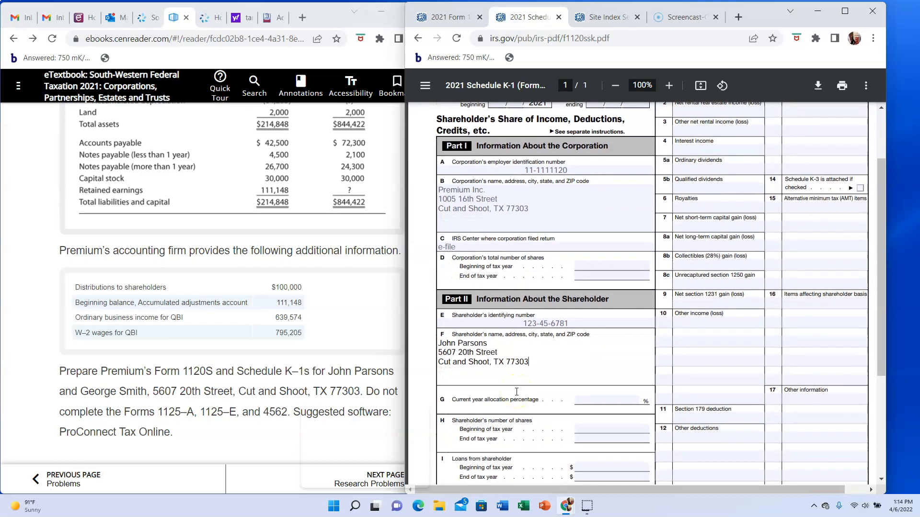
scroll(517, 392, down, 1)
click(604, 361)
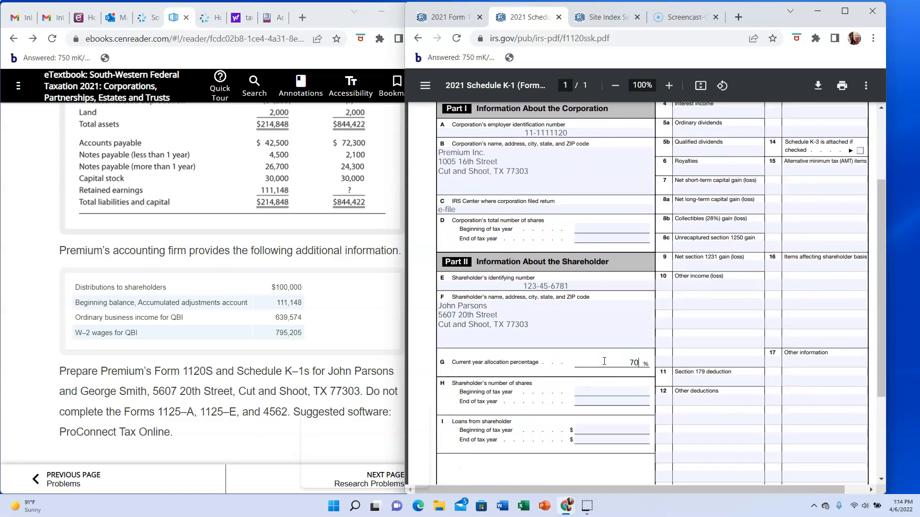
scroll(604, 361, down, 5)
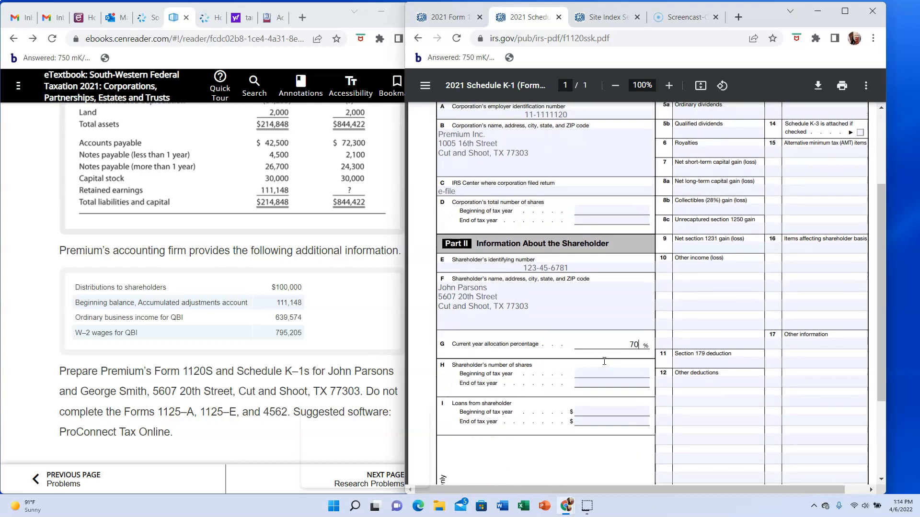
scroll(604, 362, up, 6)
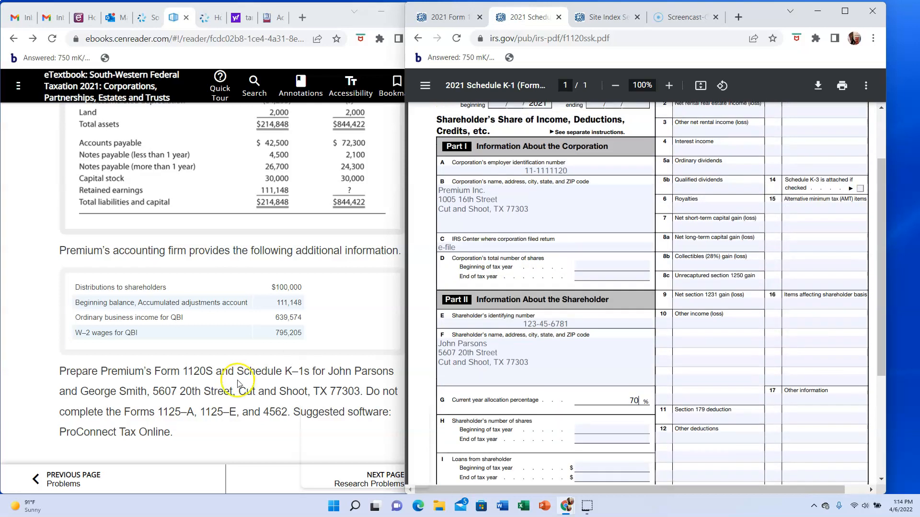
- Switch to the 2021 Form 1120-S and review the Schedule K amounts, especially line 1 ordinary business income
click(21, 491)
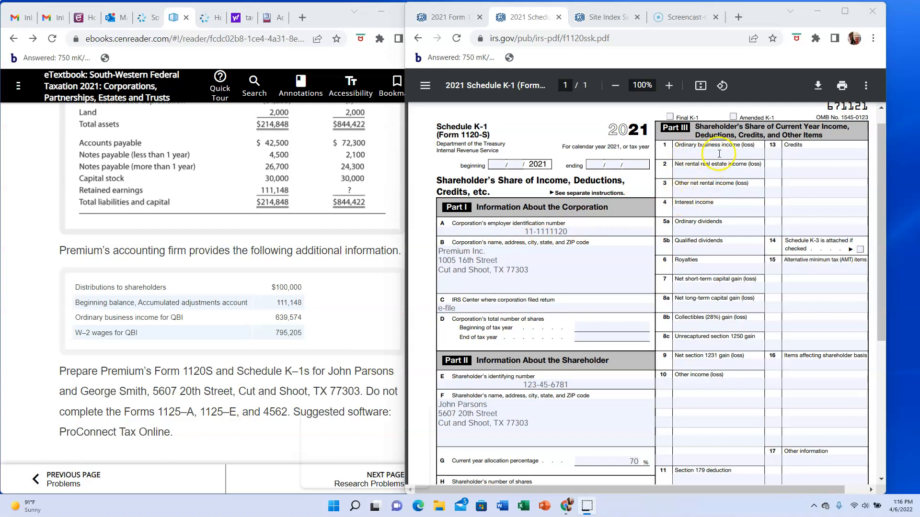
click(453, 15)
scroll(652, 150, down, 6)
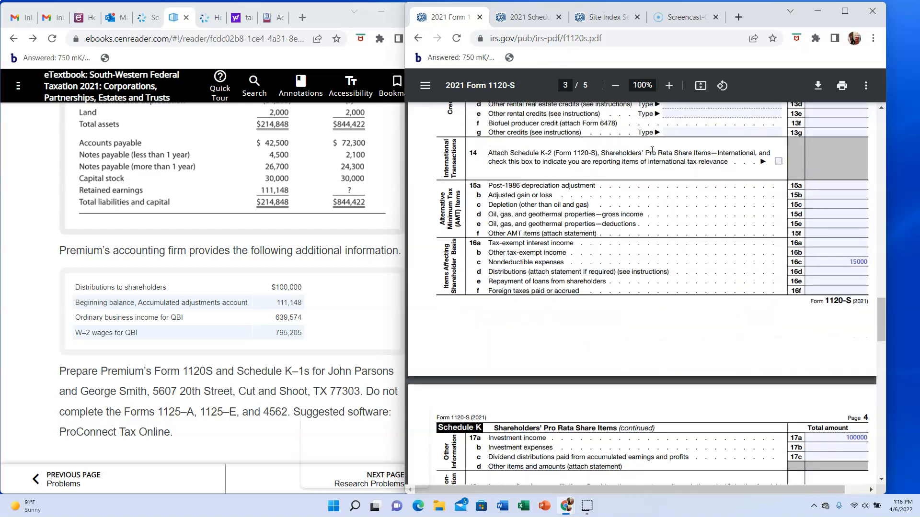
scroll(652, 150, down, 2)
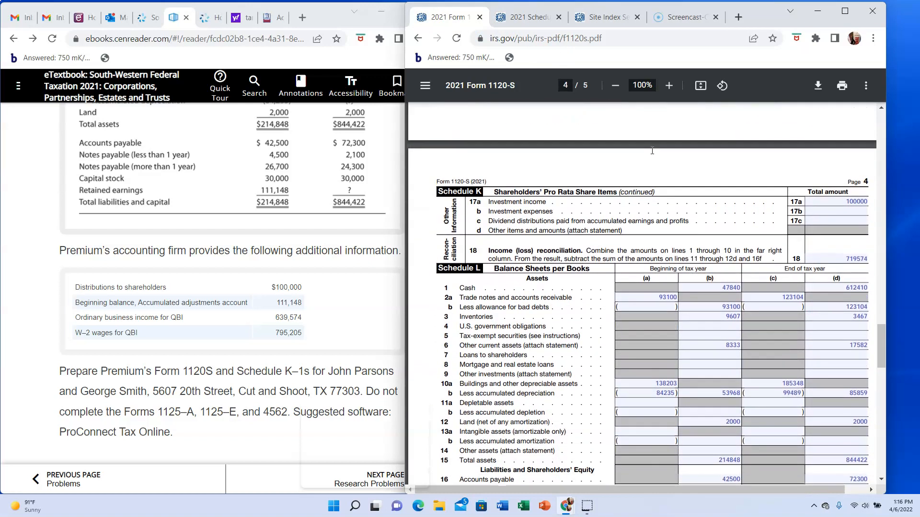
scroll(652, 151, up, 6)
scroll(652, 150, up, 5)
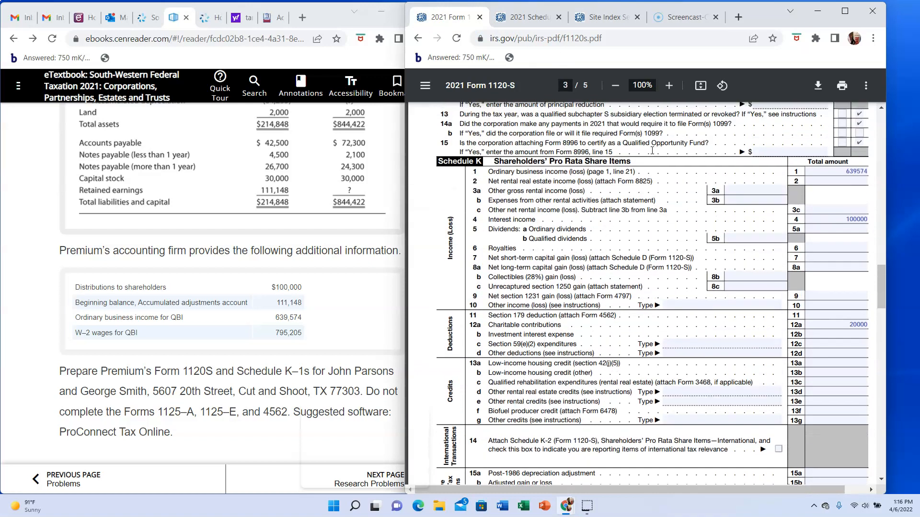
click(839, 174)
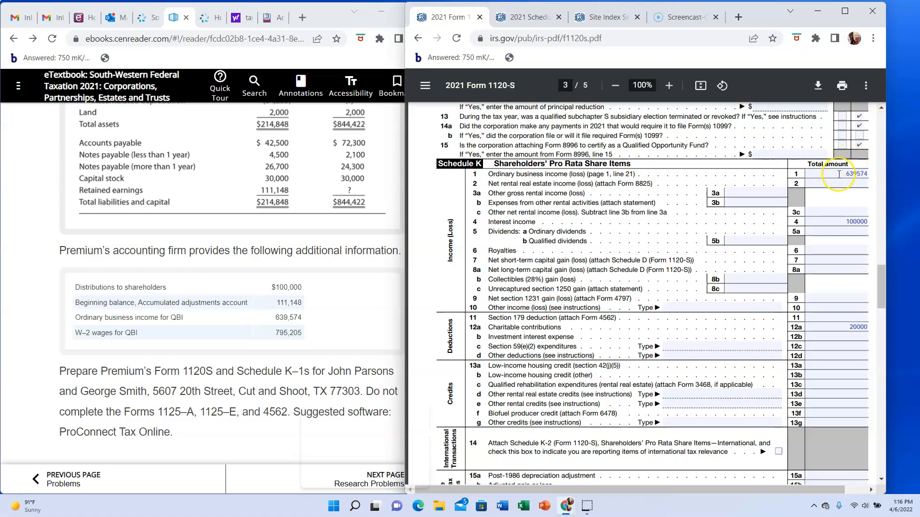
- Return to Schedule K-1, restore item G to 70, and enter 447702 as ordinary business income in Part III, box 1
click(532, 19)
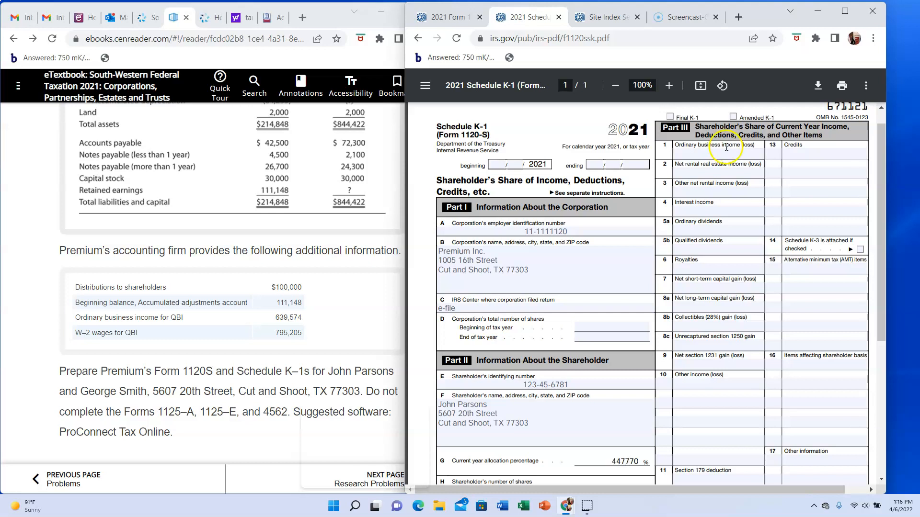
key(BackSpace)
key(BackSpace)
key(BackSpace)
click(724, 153)
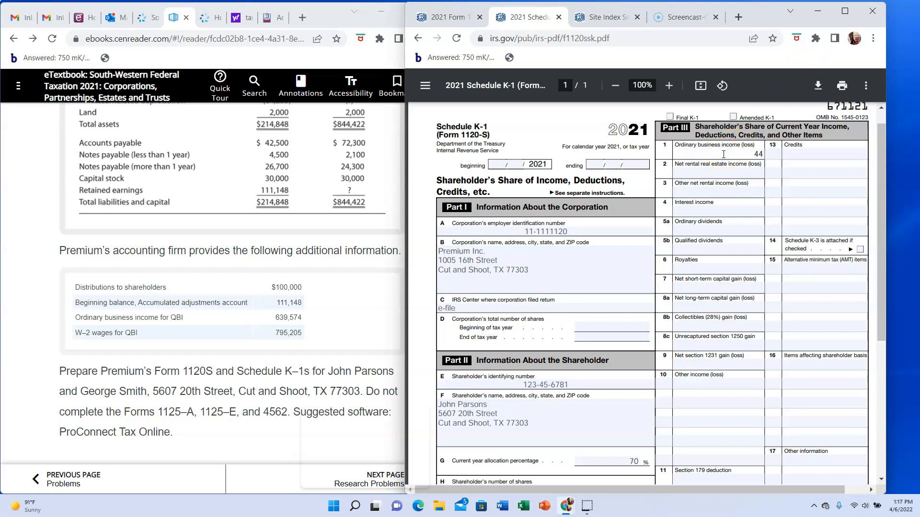
text(447702)
- Enter 70000 as interest income in box 4 and code A with 14000 under other deductions in box 12
click(735, 207)
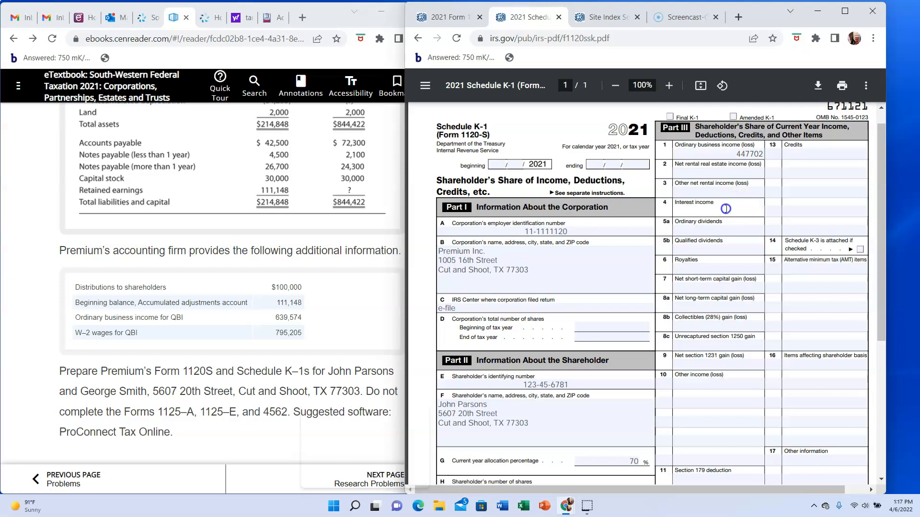
text(70000)
scroll(695, 355, down, 2)
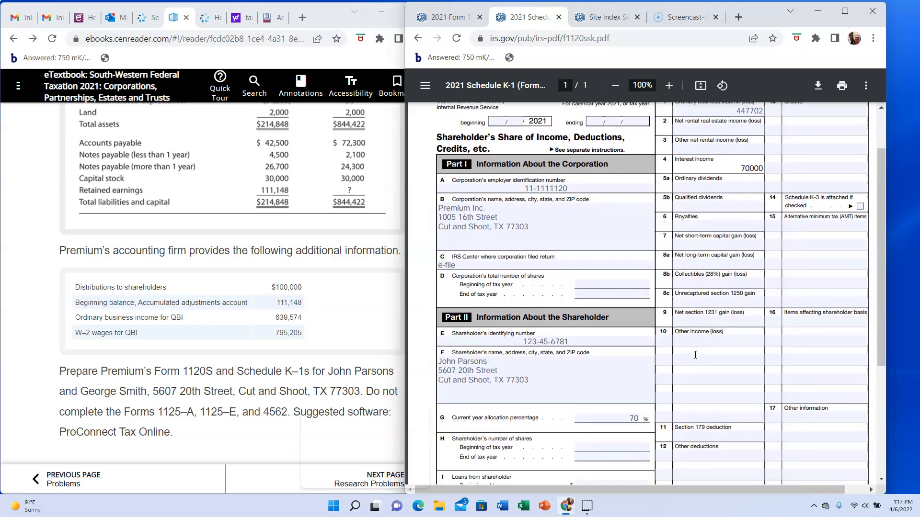
scroll(695, 355, down, 3)
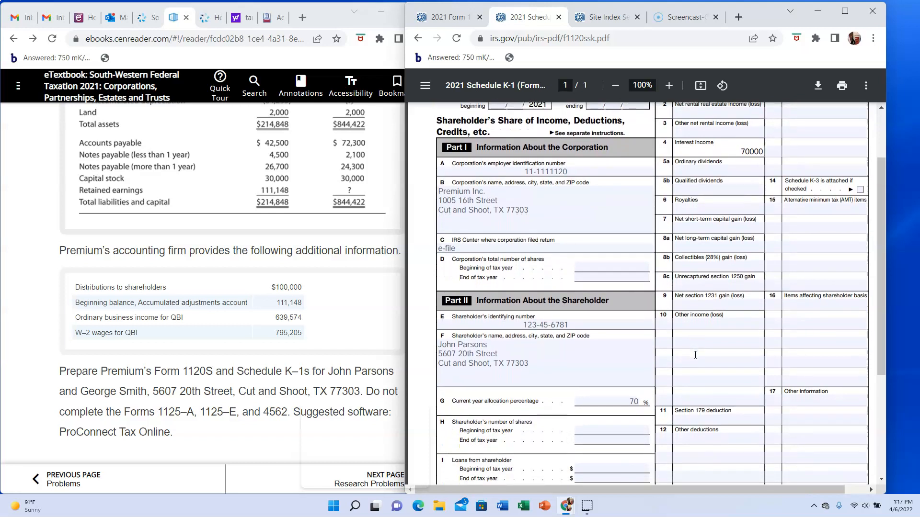
scroll(696, 355, down, 1)
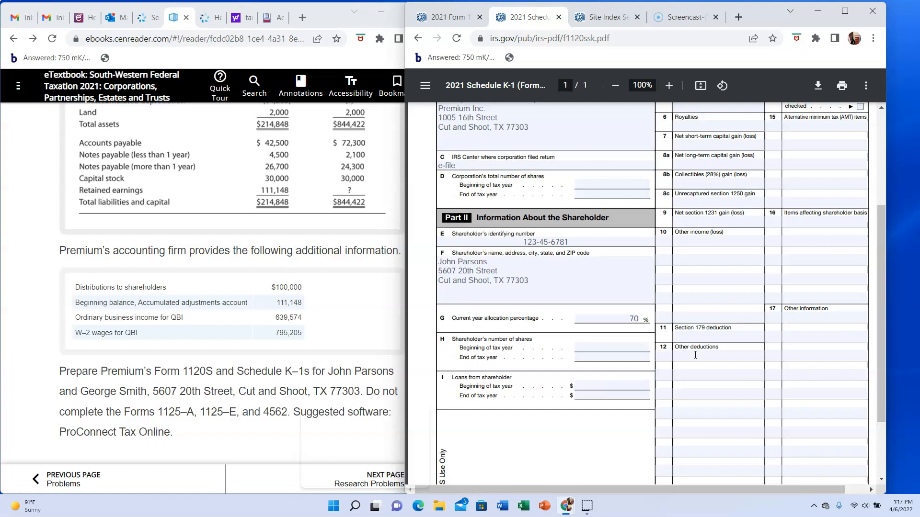
click(666, 357)
click(683, 355)
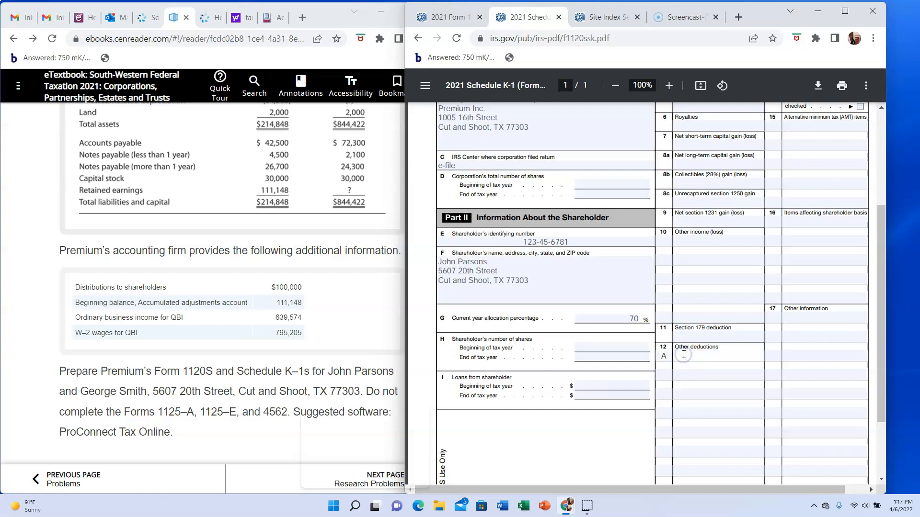
scroll(683, 355, down, 3)
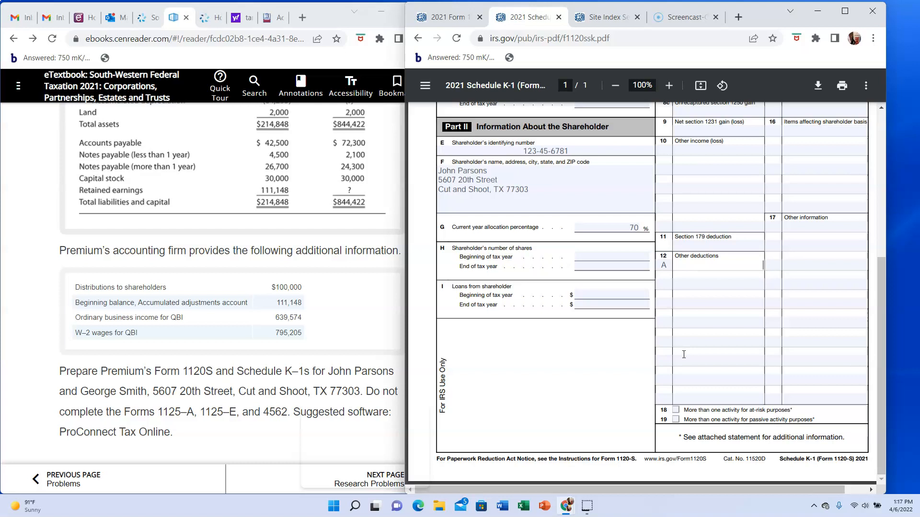
scroll(683, 355, up, 2)
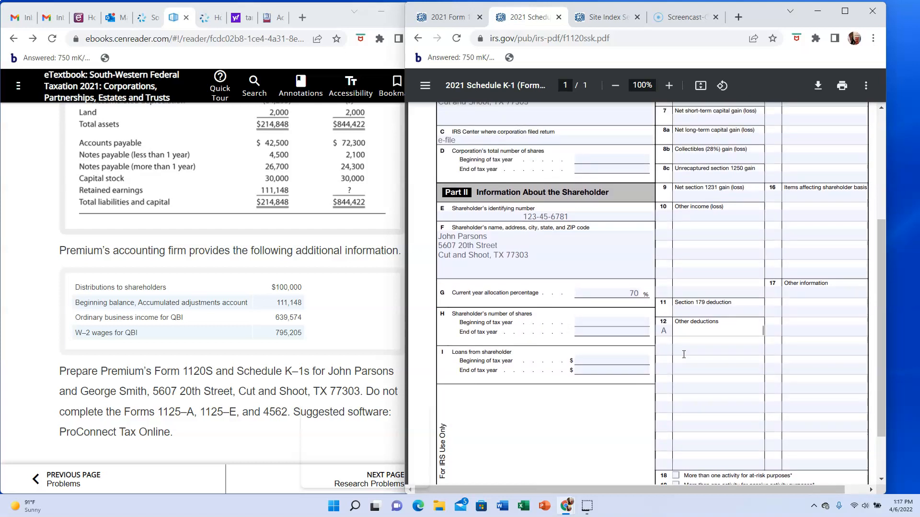
text(000)
- Check Form 1120-S Schedule K through the line 16 items for amounts to carry over, and return to Schedule K-1
scroll(708, 322, up, 1)
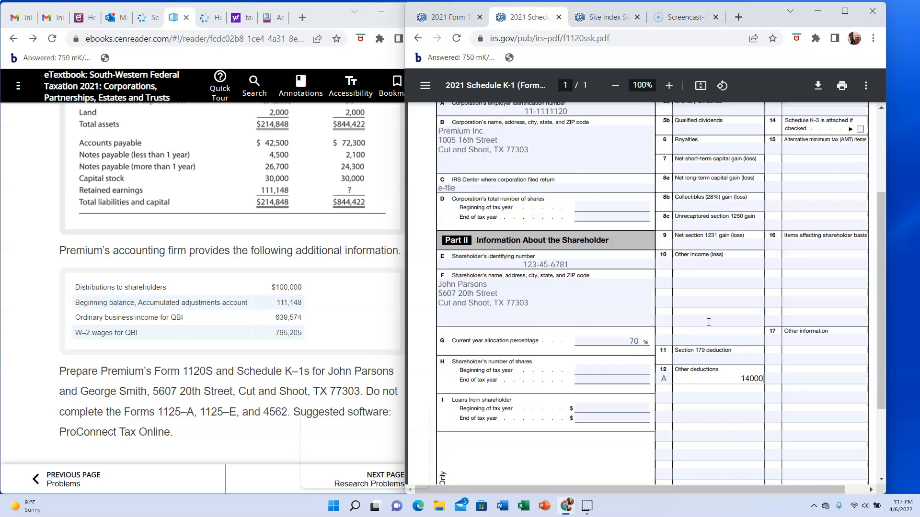
scroll(708, 322, up, 3)
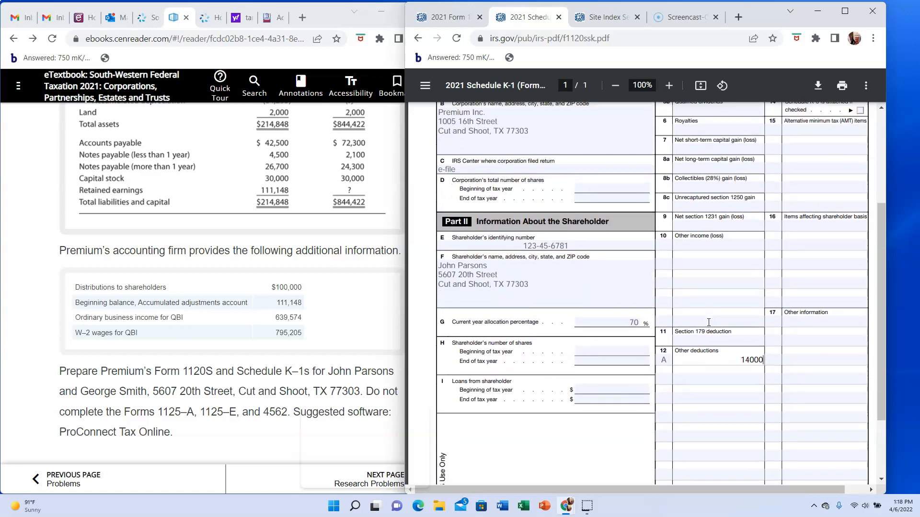
scroll(708, 322, down, 3)
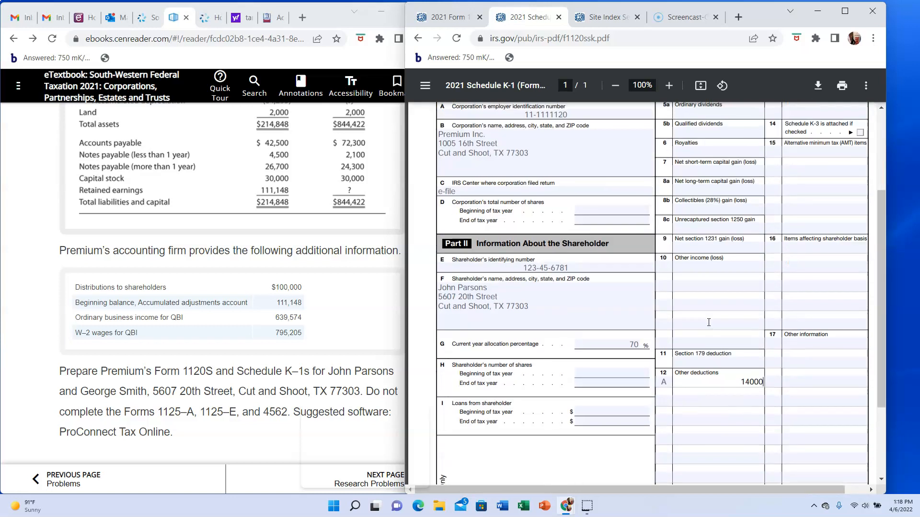
click(452, 19)
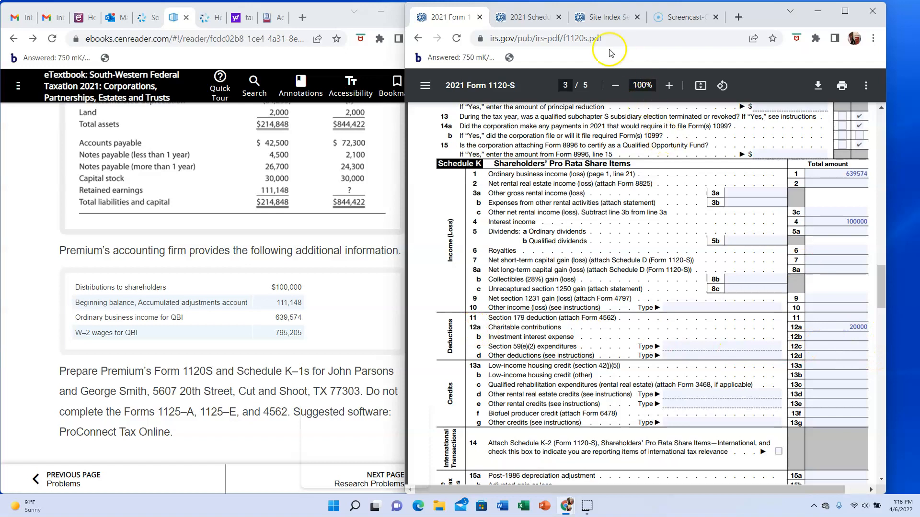
click(536, 17)
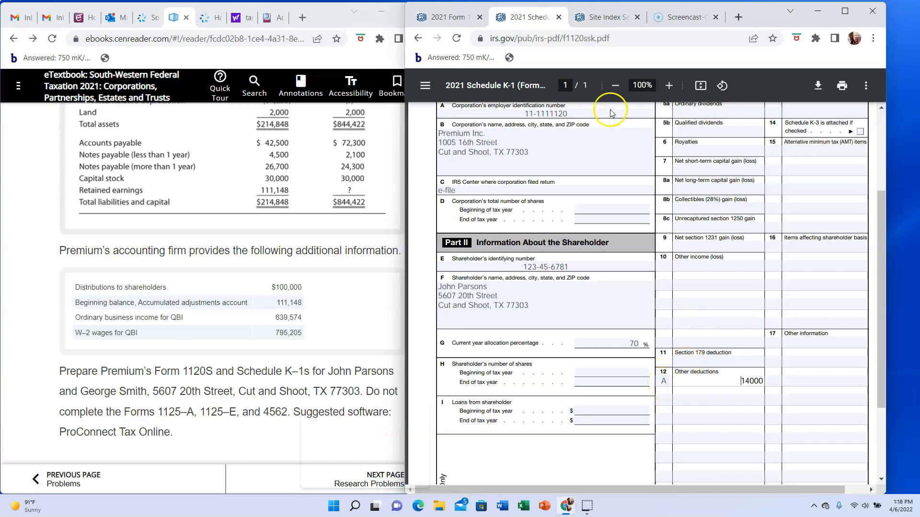
click(450, 19)
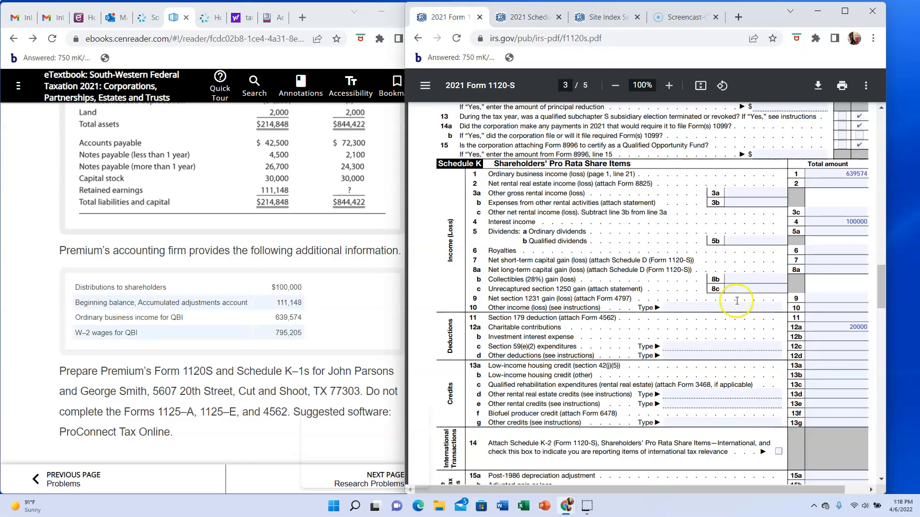
scroll(757, 339, down, 1)
scroll(757, 340, down, 3)
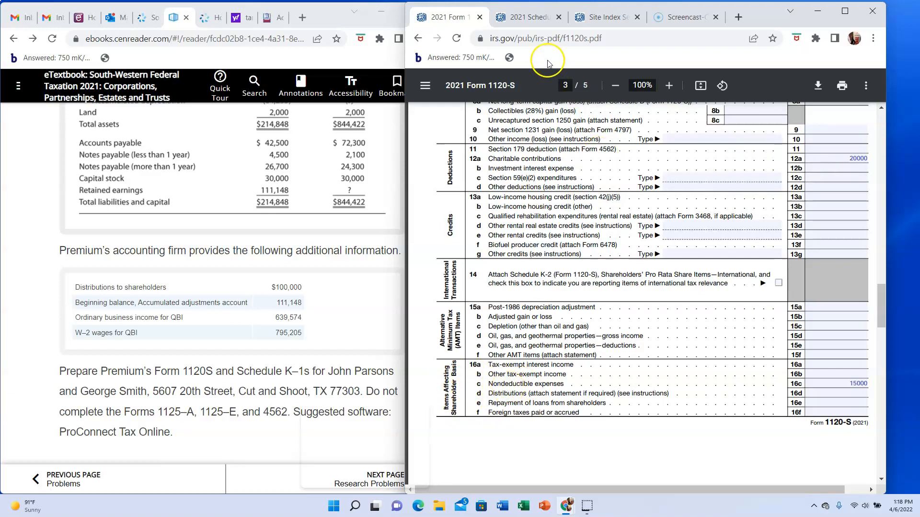
click(535, 21)
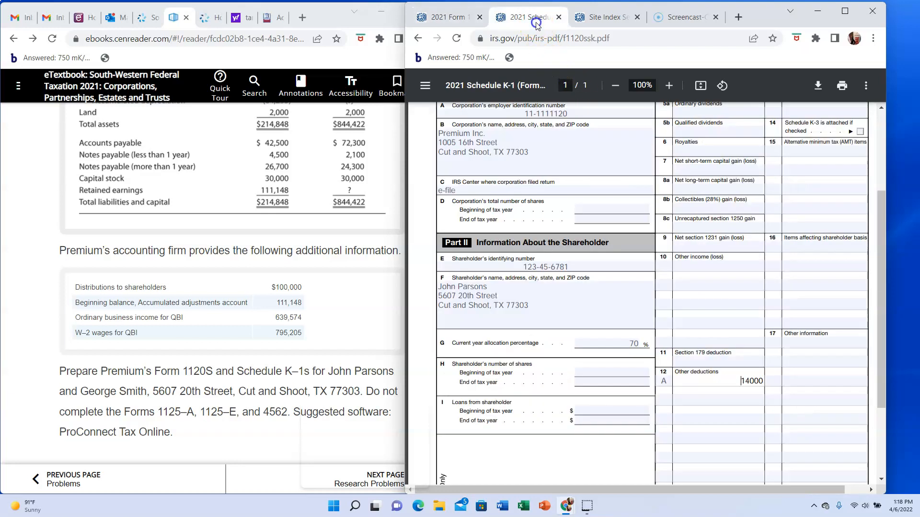
- Enter code C with 10500 under items affecting shareholder basis in Schedule K-1, box 16
click(774, 247)
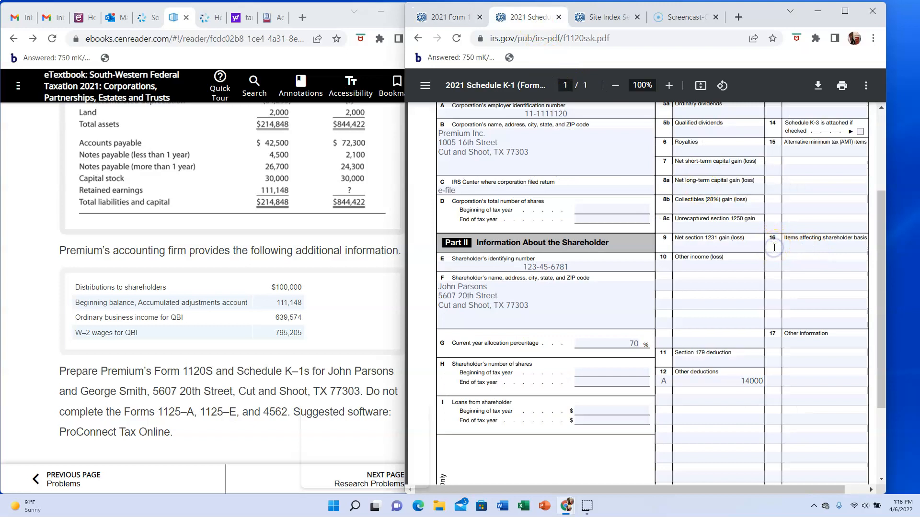
text(C)
click(794, 247)
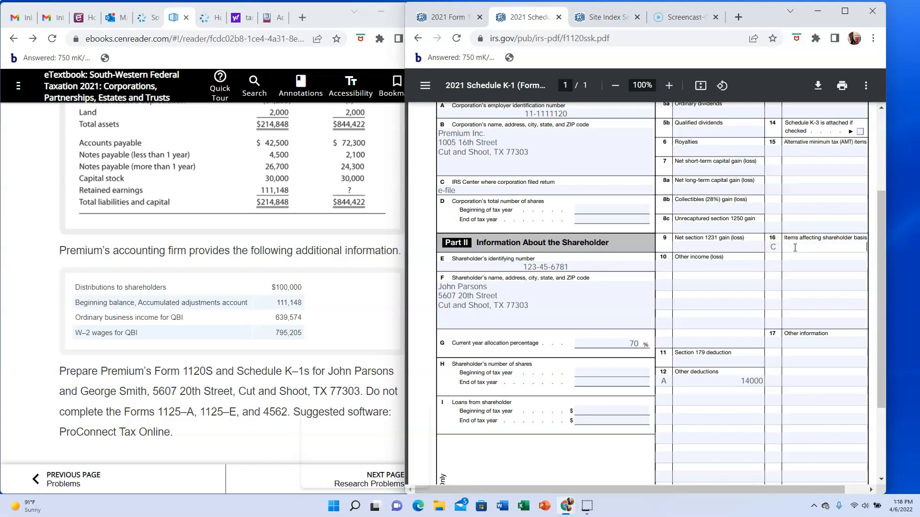
text(10500)
- Check Form 1120-S Schedule K through line 17, and enter code A with 70000 as other information in Schedule K-1, box 17
click(446, 19)
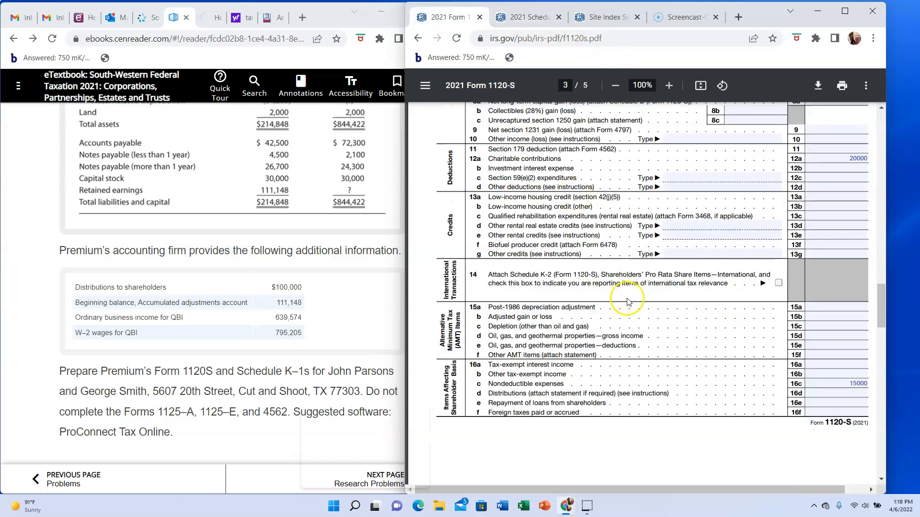
scroll(638, 311, down, 2)
scroll(638, 311, down, 2)
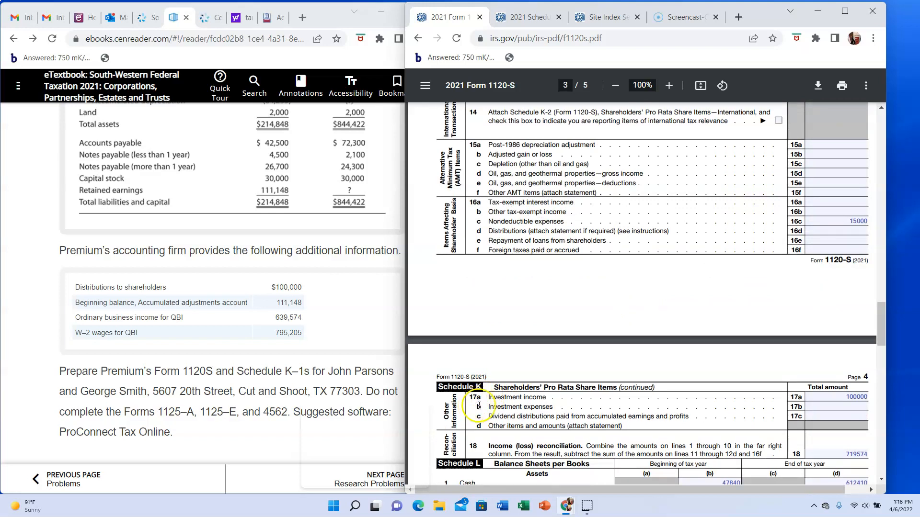
click(540, 23)
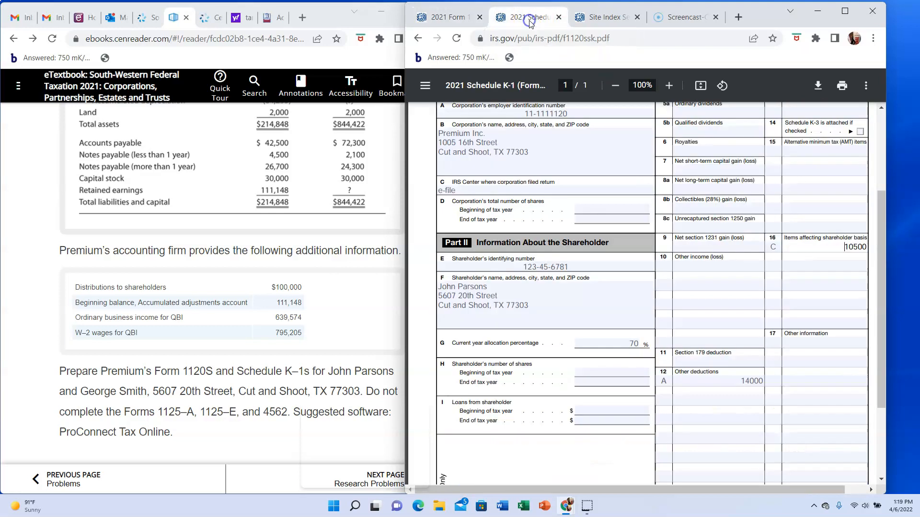
click(776, 342)
text(A)
click(798, 343)
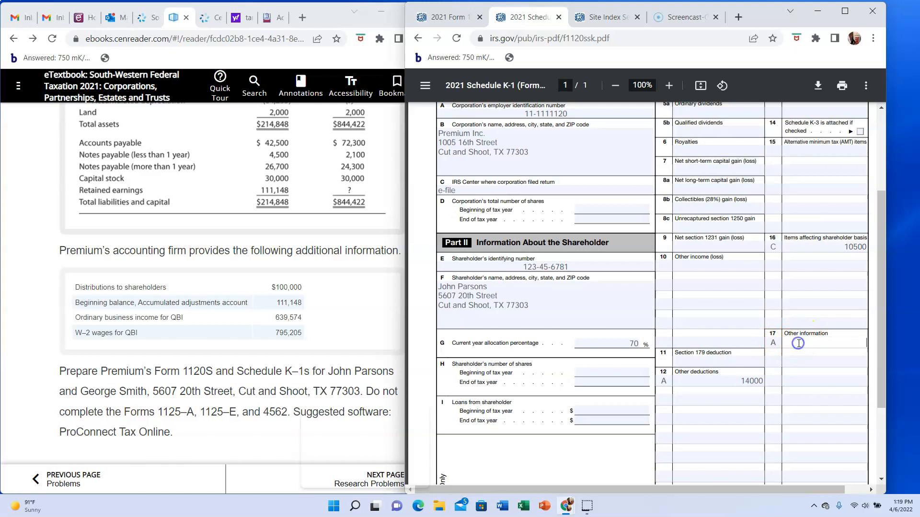
text(7)
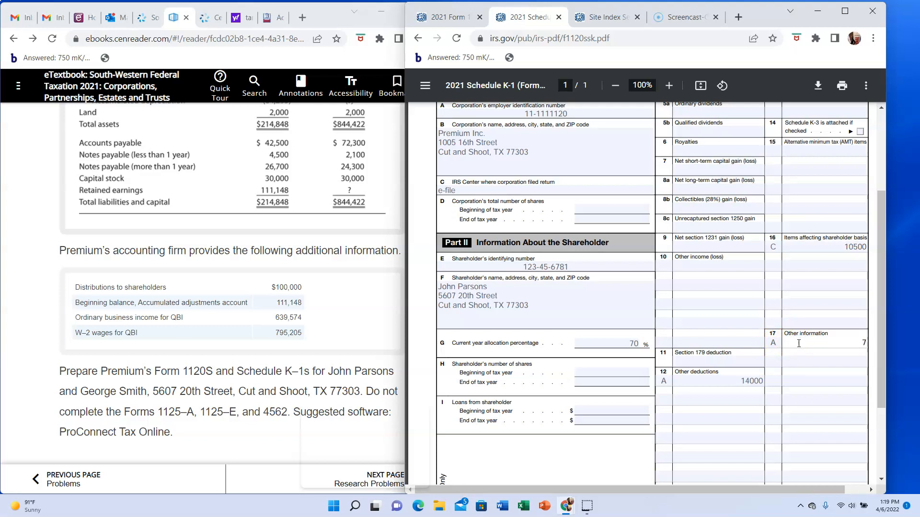
text(000)
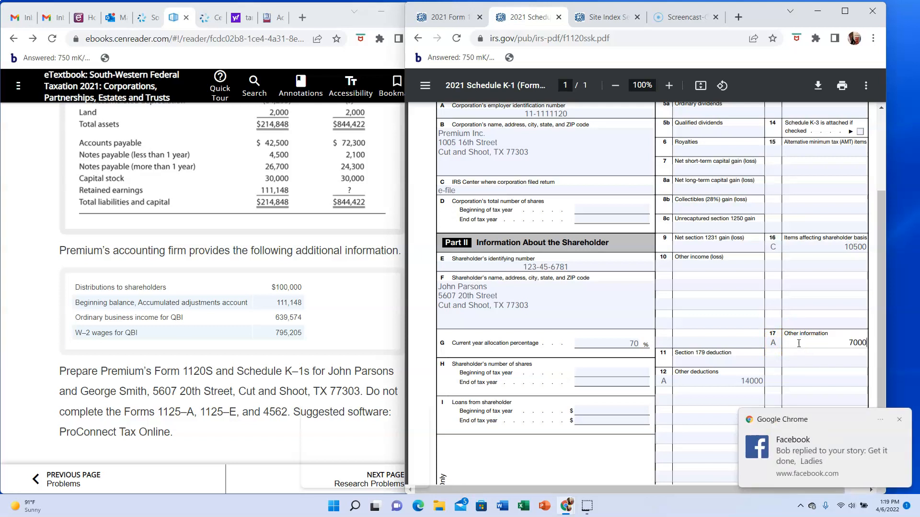
text(0)
click(899, 420)
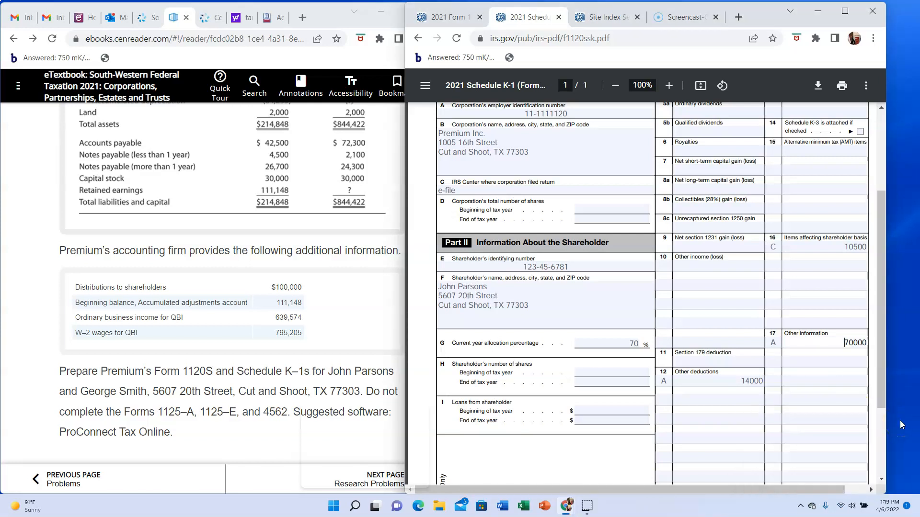
click(879, 388)
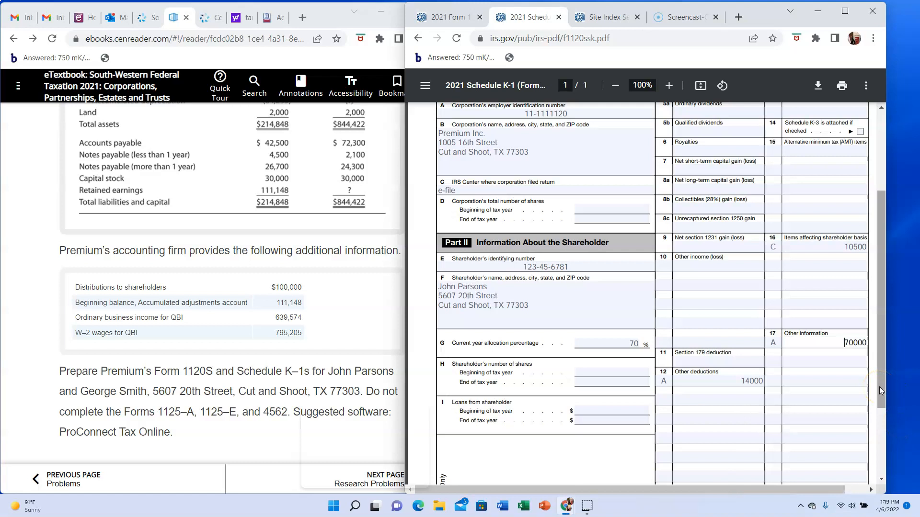
click(848, 368)
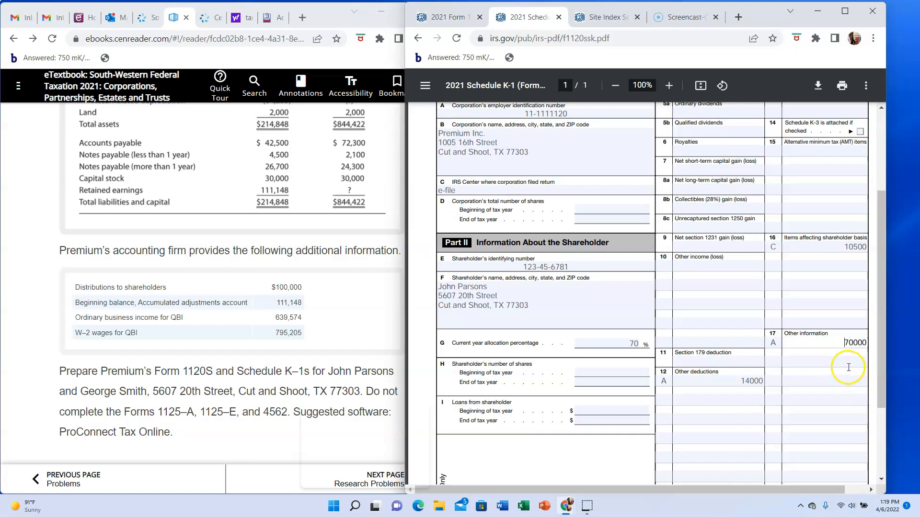
- Switch to Form 1120-S and review the rest of Schedule K, Schedule L and Schedule M-1 for remaining items
click(449, 19)
scroll(681, 378, down, 2)
scroll(682, 380, down, 1)
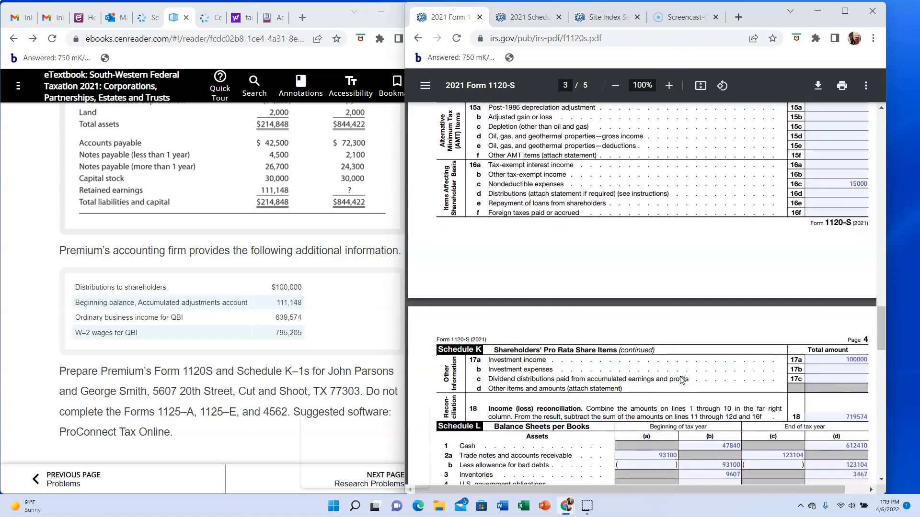
scroll(680, 378, up, 1)
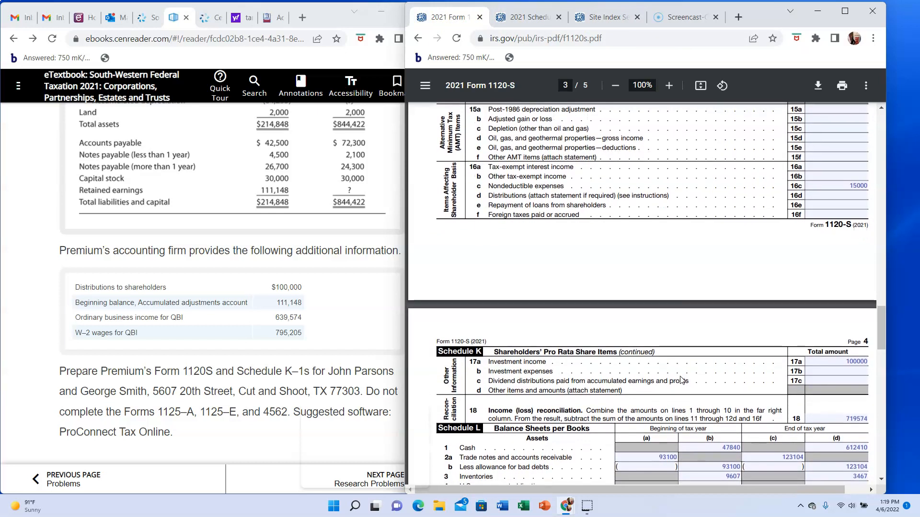
scroll(680, 378, down, 3)
scroll(680, 375, down, 3)
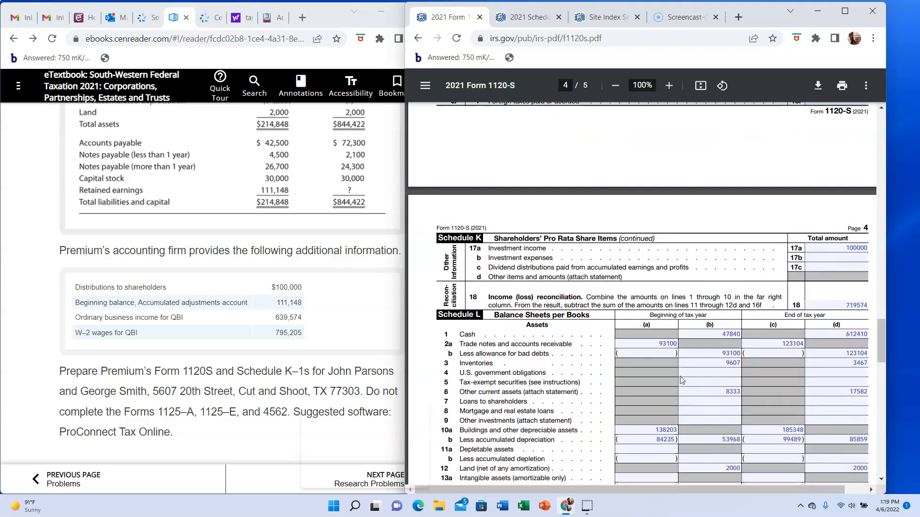
scroll(681, 380, down, 4)
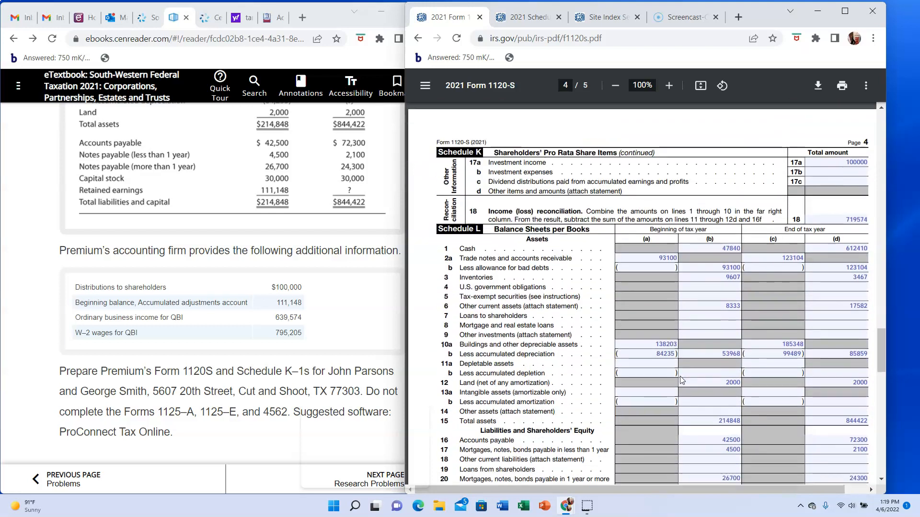
scroll(681, 380, down, 15)
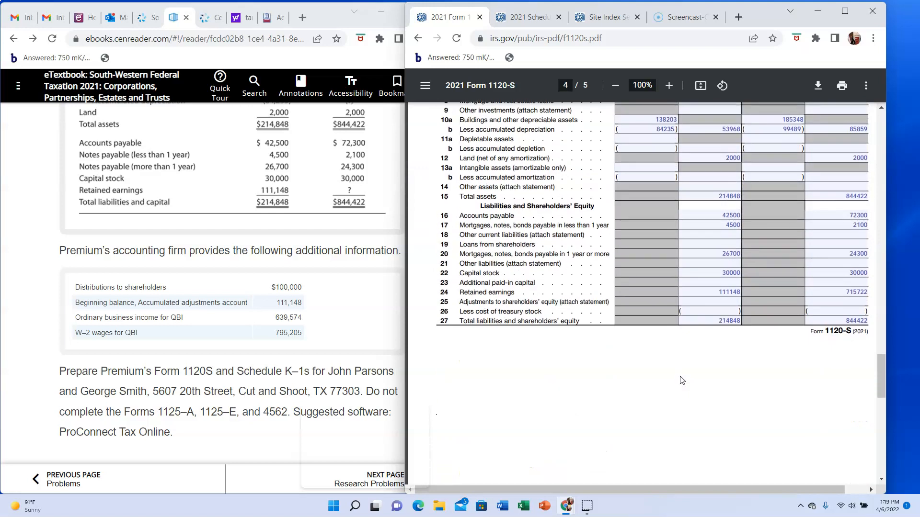
scroll(682, 379, down, 11)
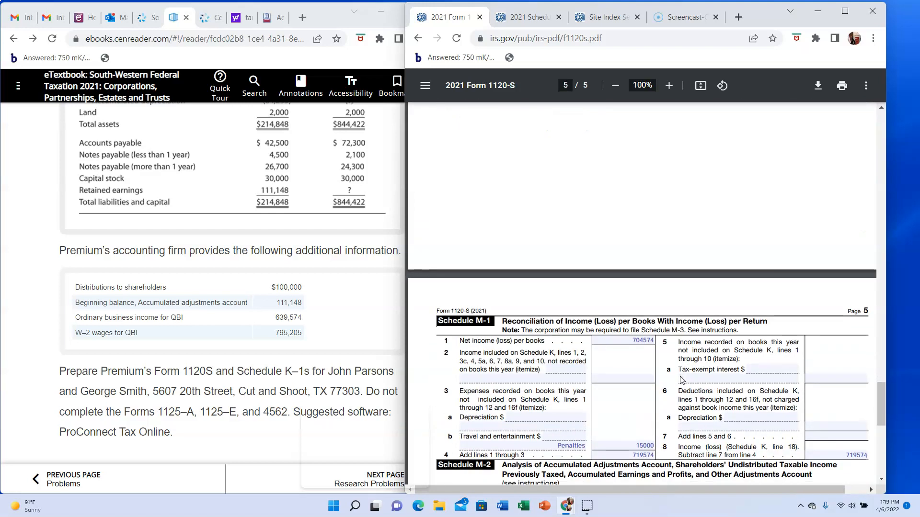
scroll(680, 376, up, 20)
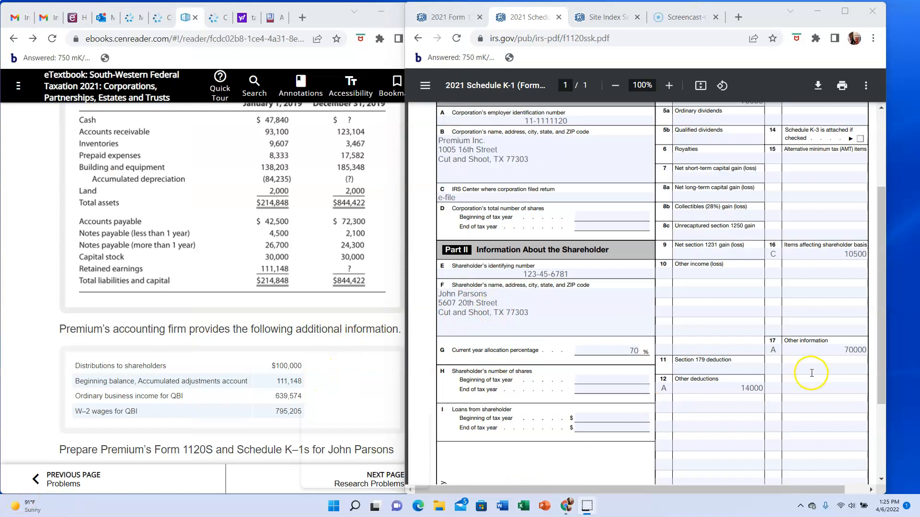
- Add code V with 447702 and code W with 556644 as other information in Schedule K-1, box 17
click(775, 363)
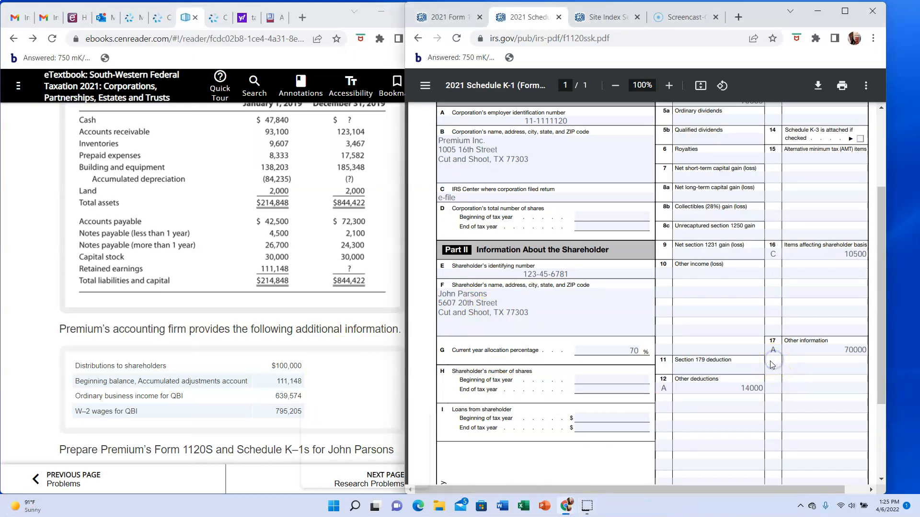
click(775, 370)
text(V)
click(774, 389)
text(V)
click(820, 367)
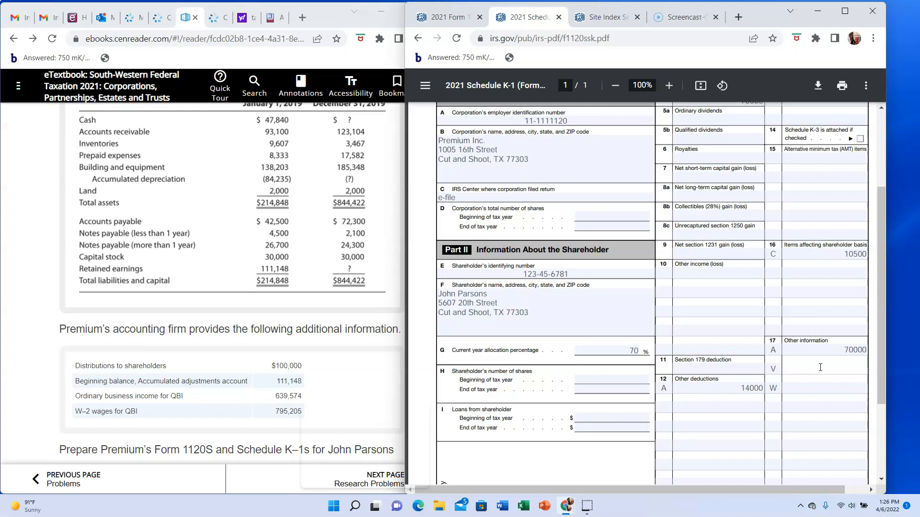
text(447702)
click(821, 389)
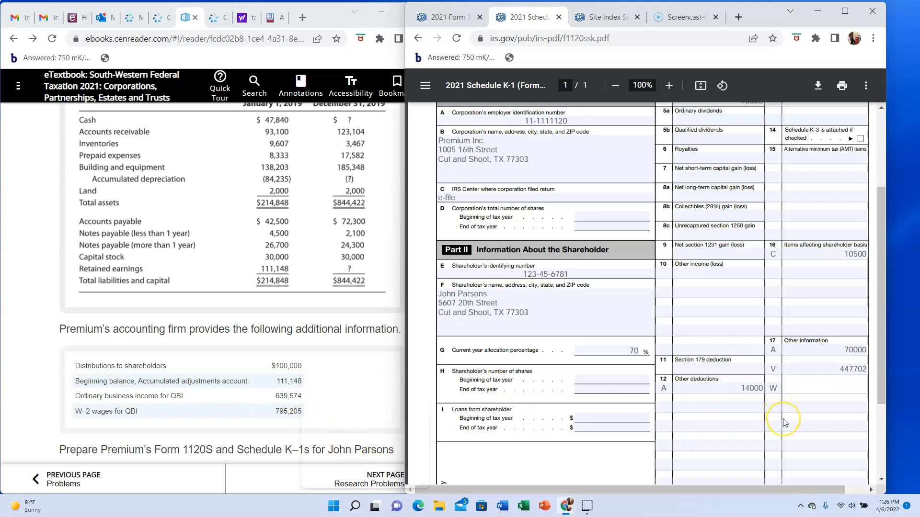
text(556644)
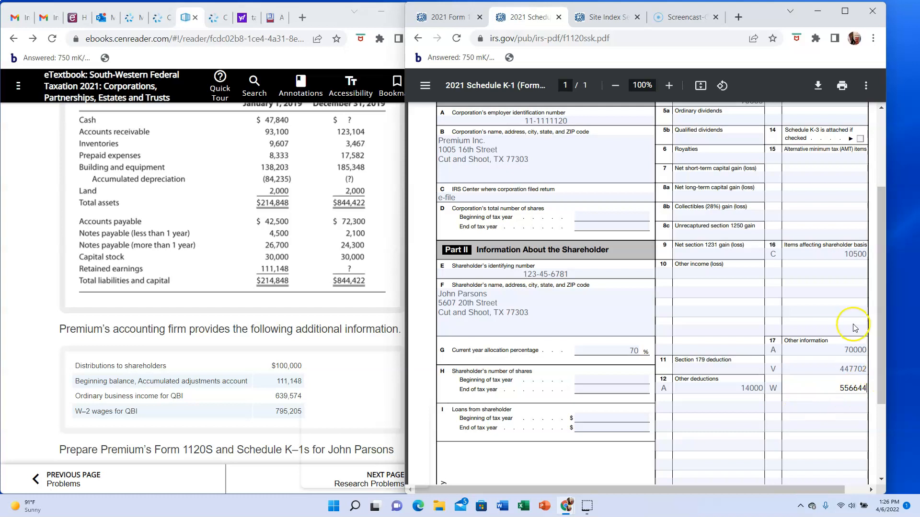
- Review the shareholder's filled-in Schedule K-1 from the corporation information through the box 17 entries
scroll(767, 273, down, 1)
scroll(771, 277, up, 3)
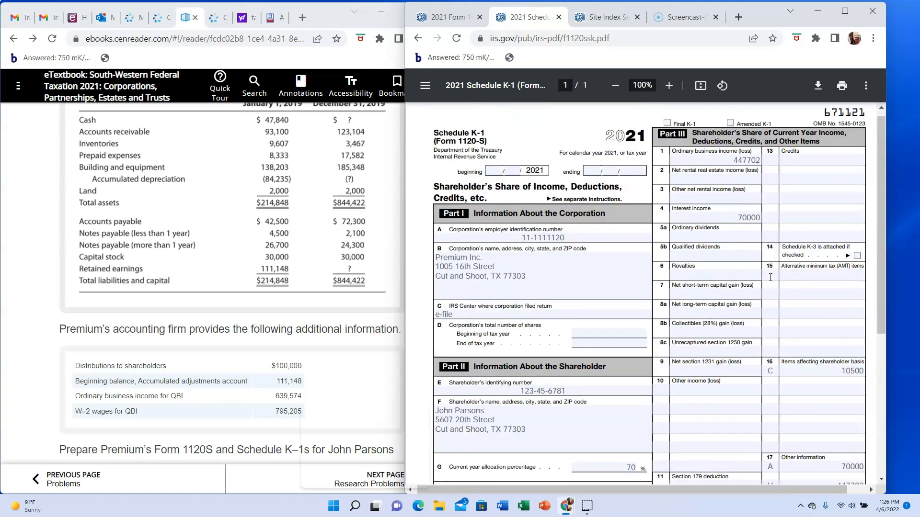
scroll(770, 278, down, 2)
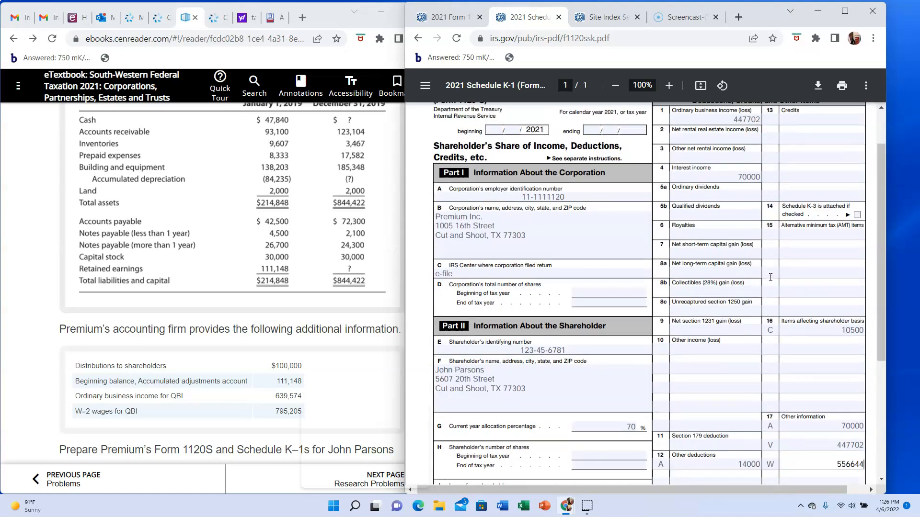
scroll(723, 303, up, 2)
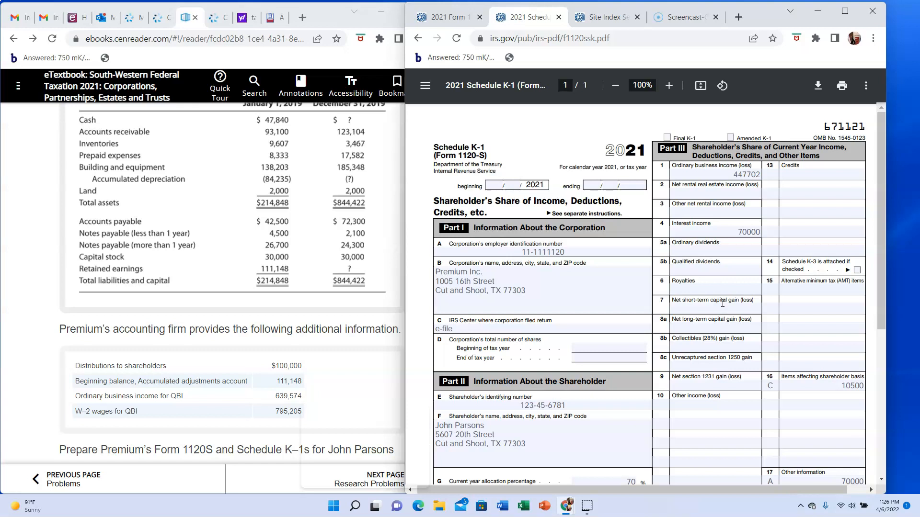
scroll(722, 304, down, 4)
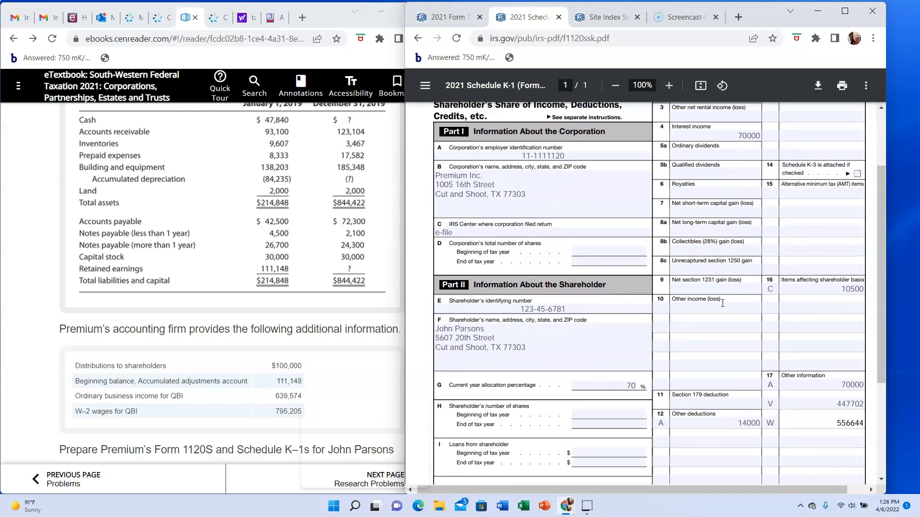
scroll(723, 303, up, 4)
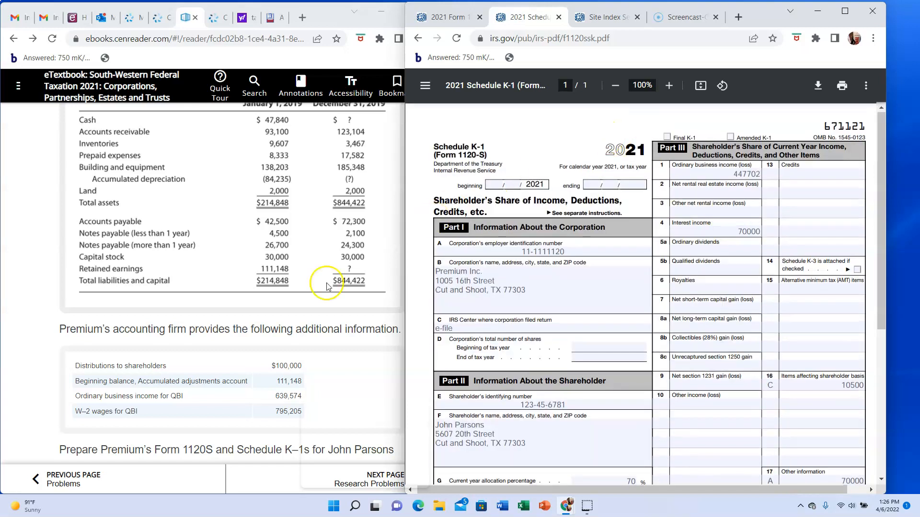